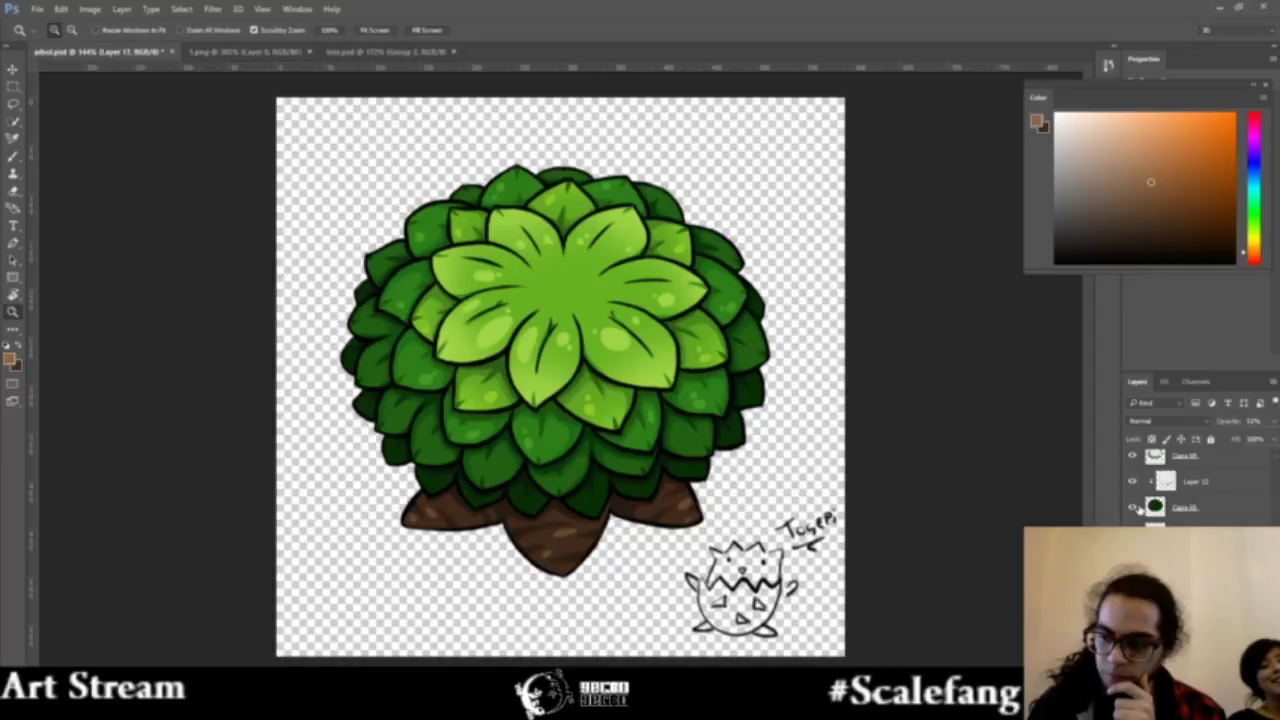
Step: Try different opacities on the trunk speckle layer and tweak the orange paint hue
left_click(1274, 424)
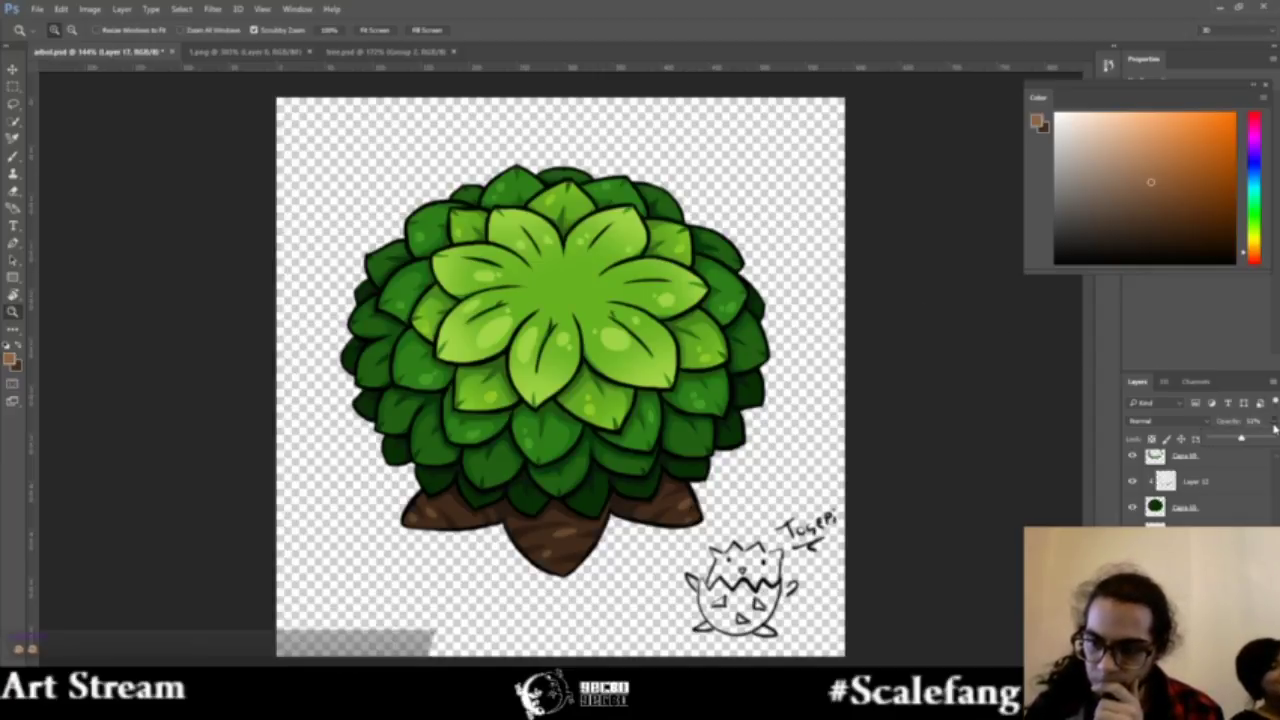
left_click_drag(1257, 440, 1272, 438)
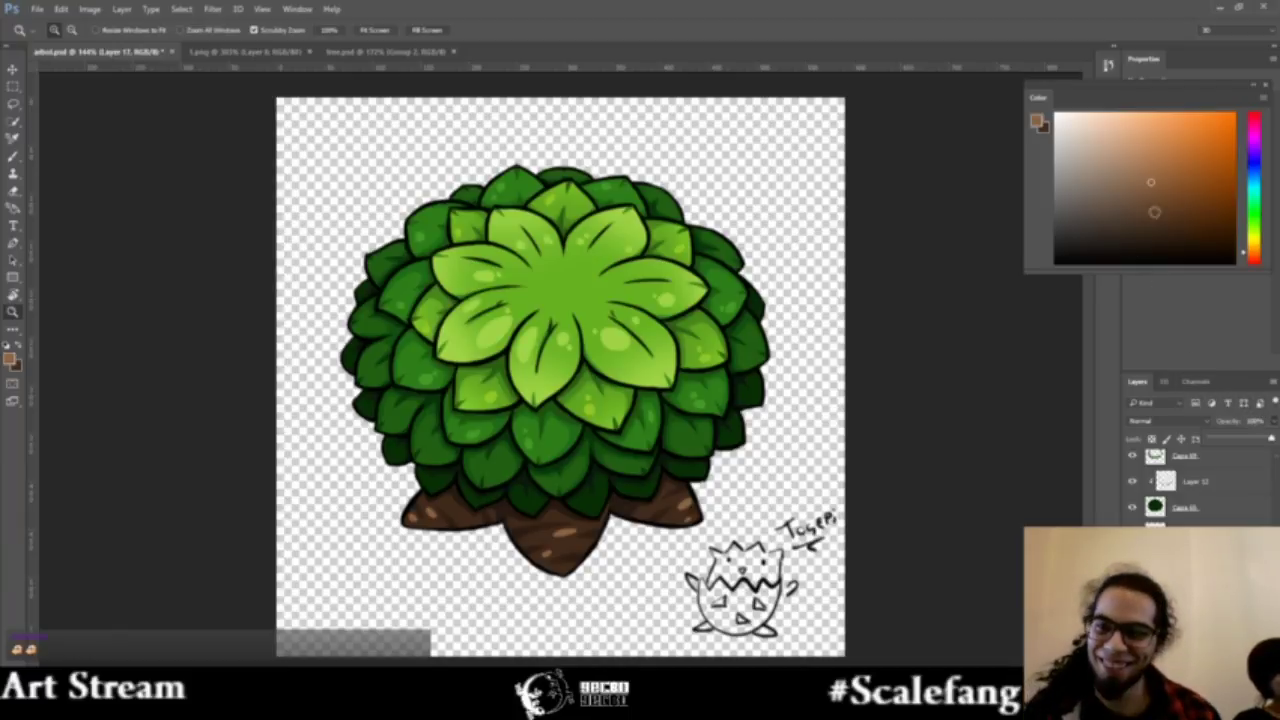
left_click_drag(1153, 185, 1167, 183)
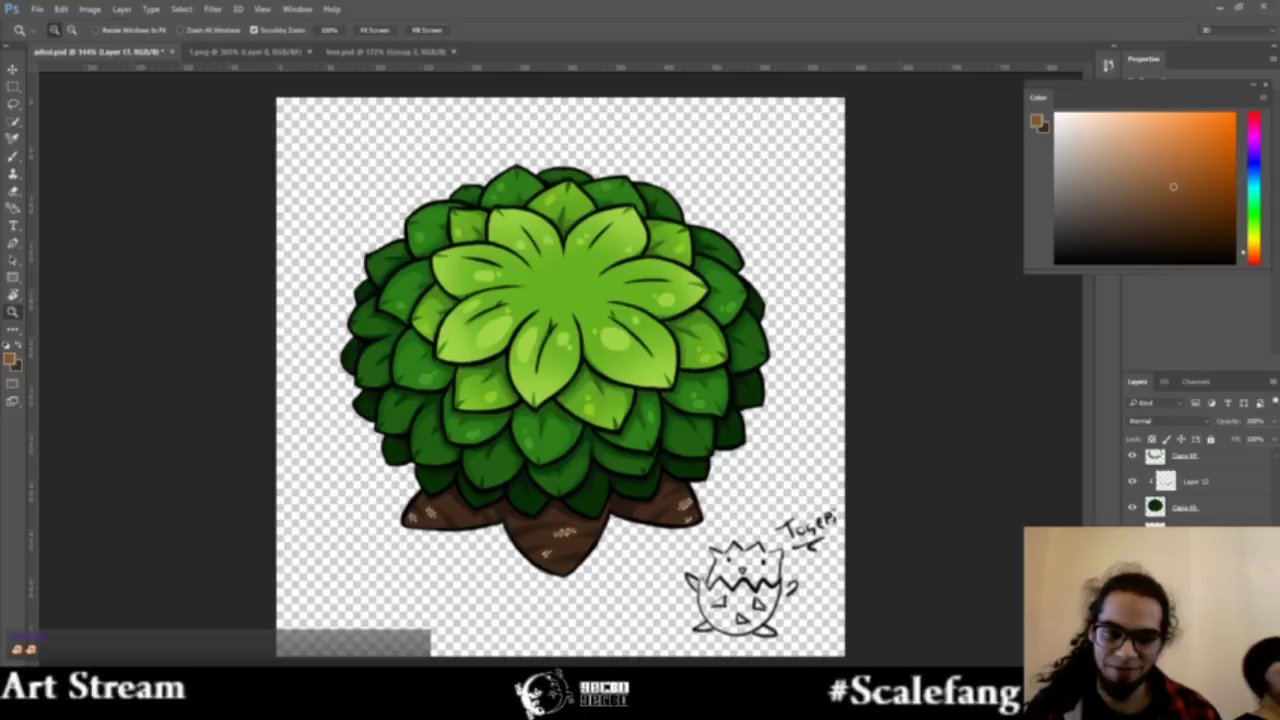
left_click_drag(1265, 421, 1248, 441)
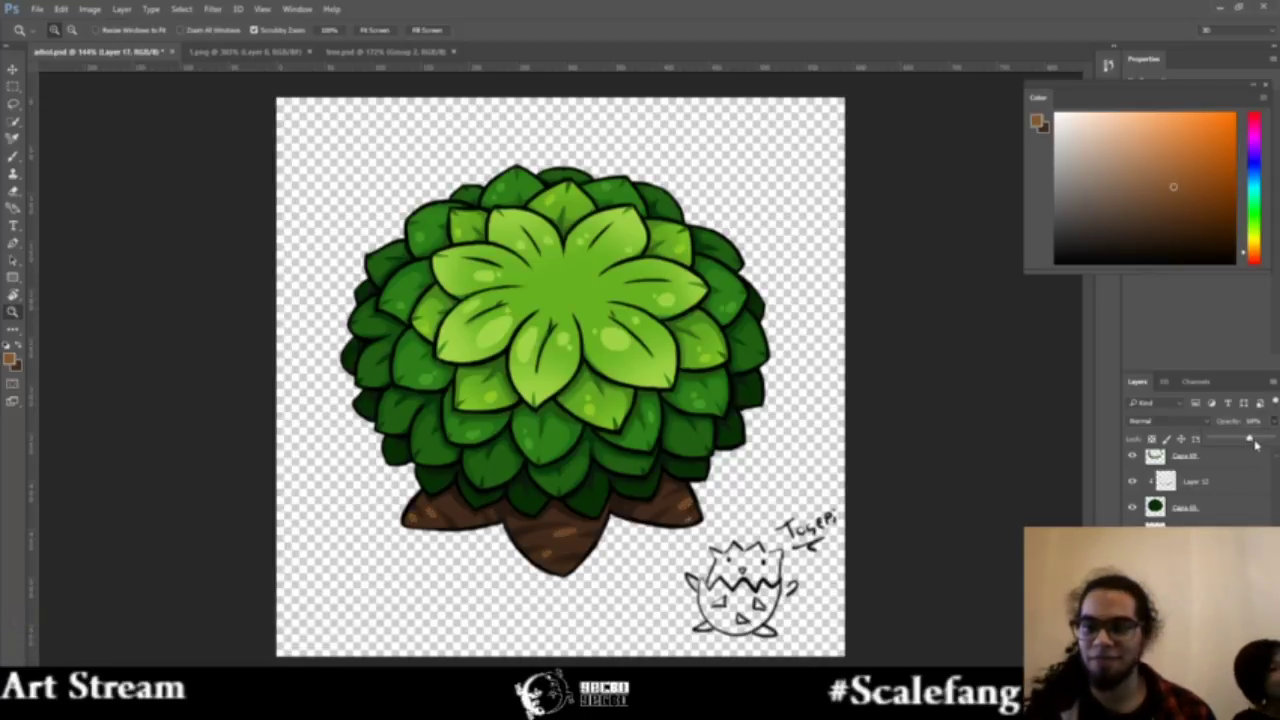
left_click_drag(1246, 267, 1250, 259)
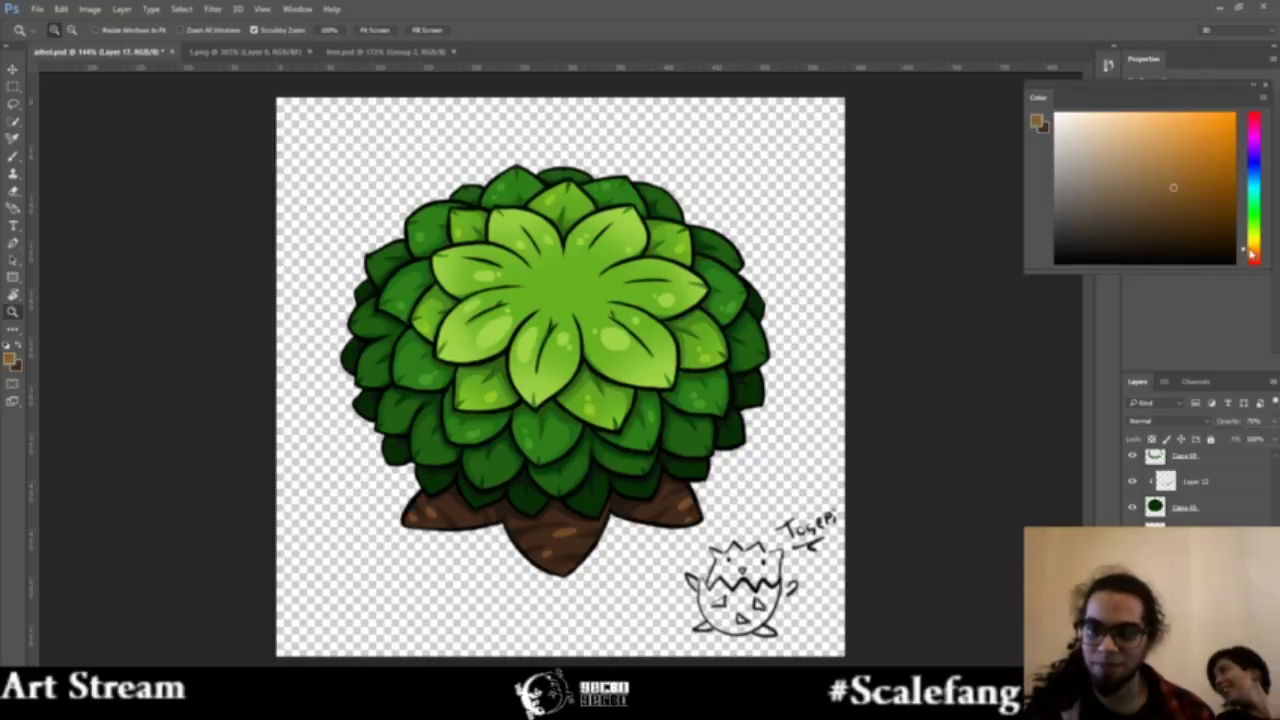
Step: Settle the trunk speckle layer at a slightly lower opacity so the spots look subtle
left_click(1271, 424)
left_click_drag(1256, 437, 1272, 437)
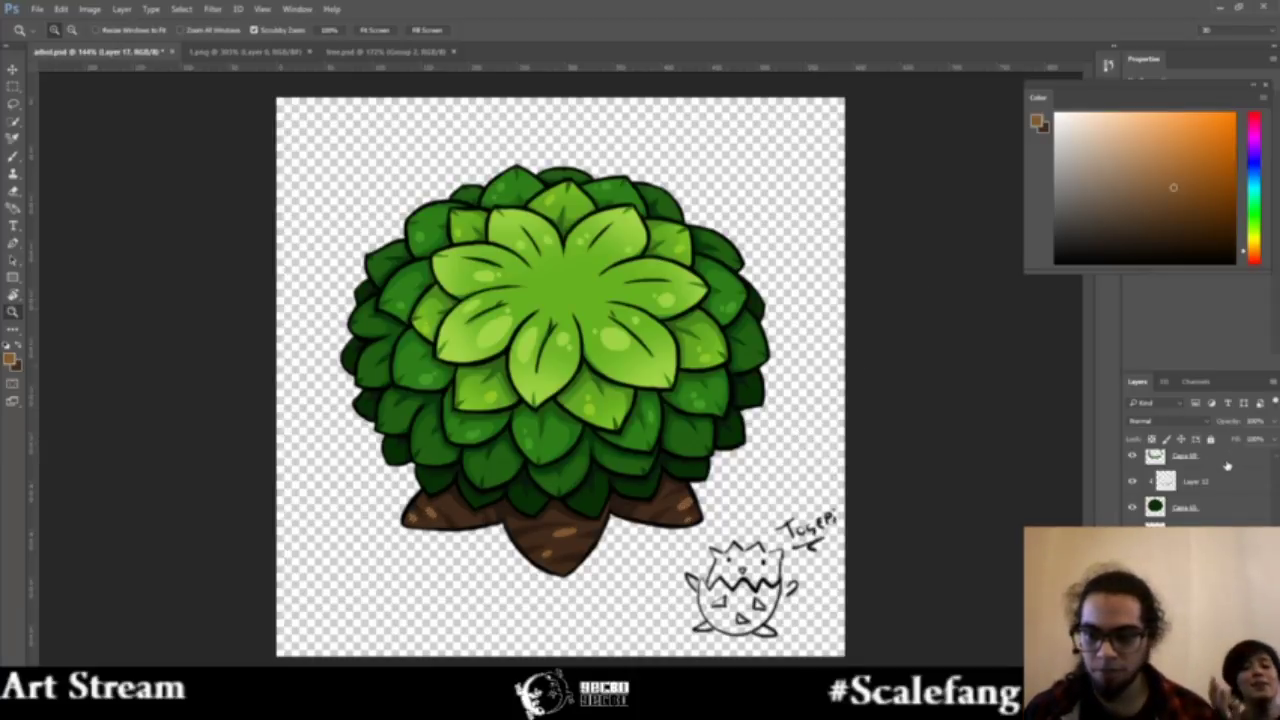
left_click(1272, 424)
left_click_drag(1259, 441, 1245, 436)
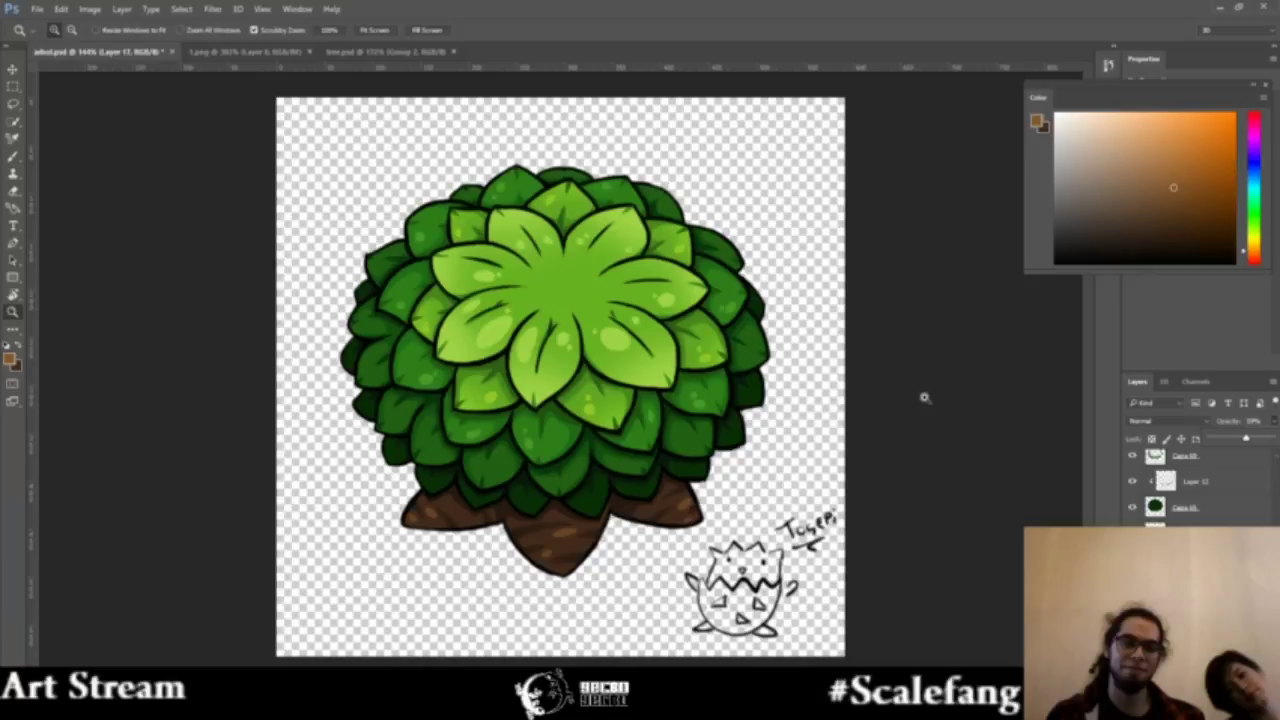
Step: Zoom in and out to inspect the orange speckles on the tree trunk
left_click_drag(662, 526, 760, 526)
key("b")
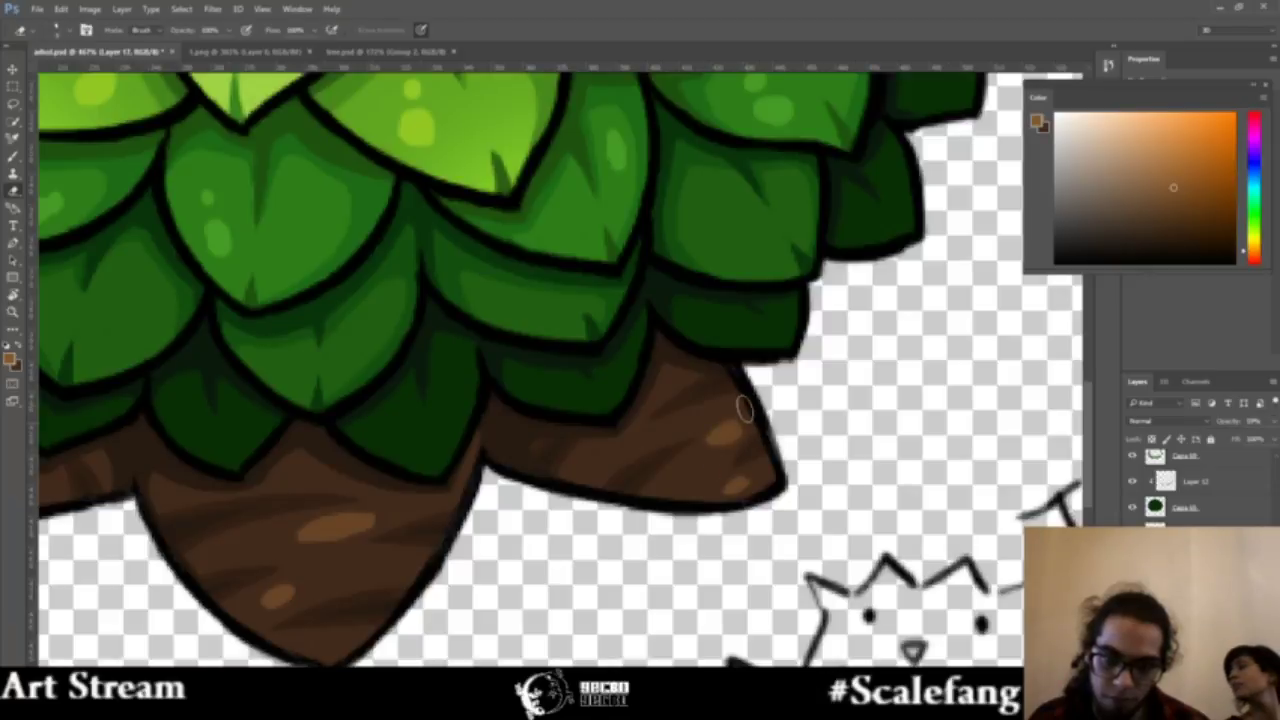
key("z")
key("ctrl+0")
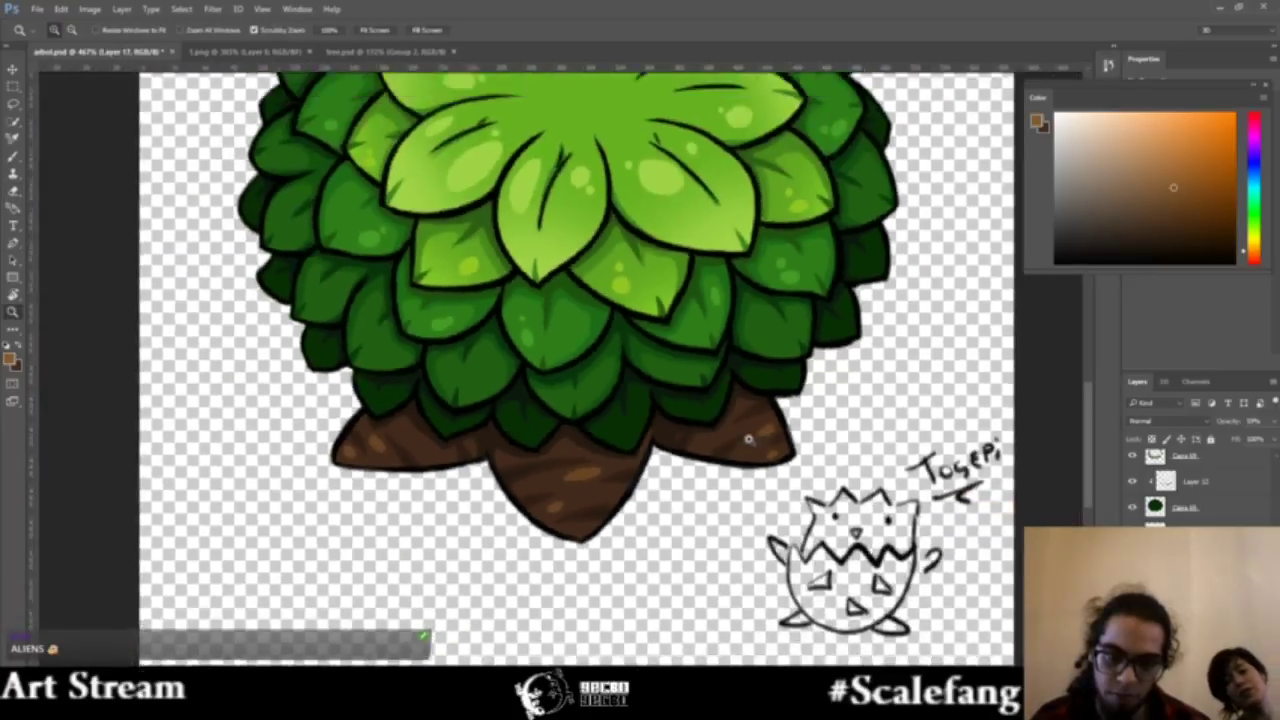
left_click_drag(731, 444, 800, 444)
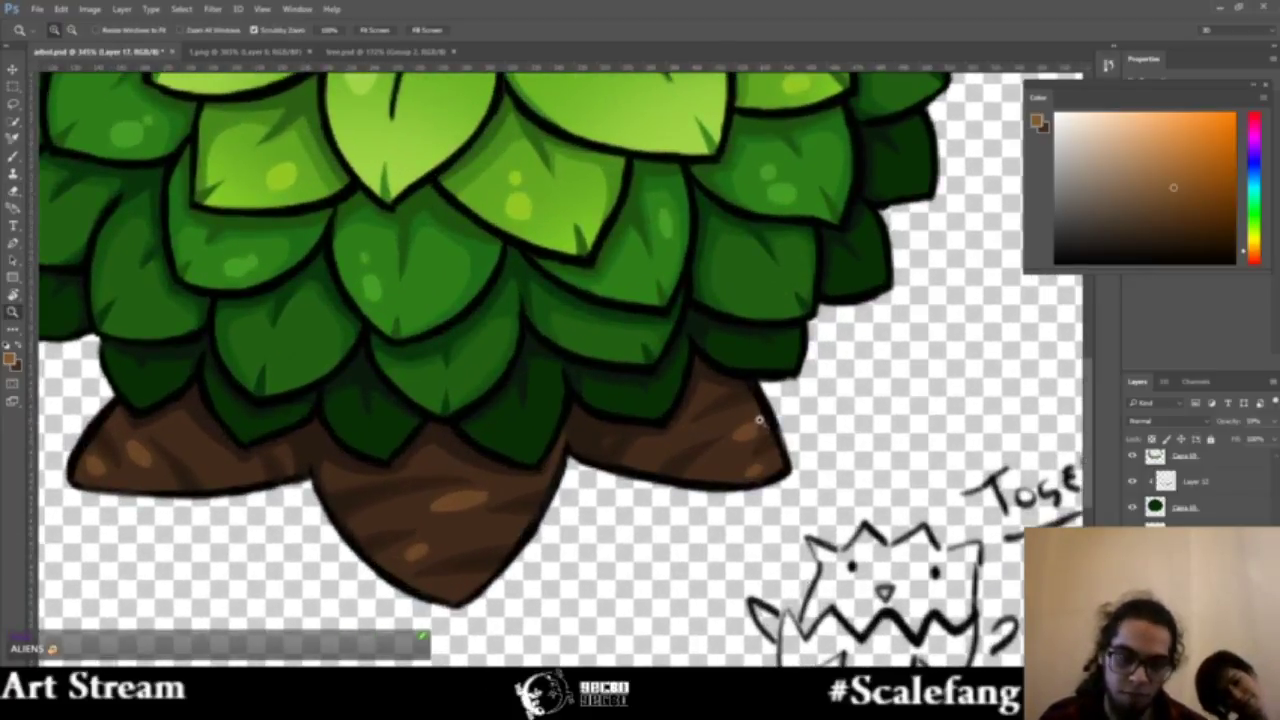
key("b")
key("b")
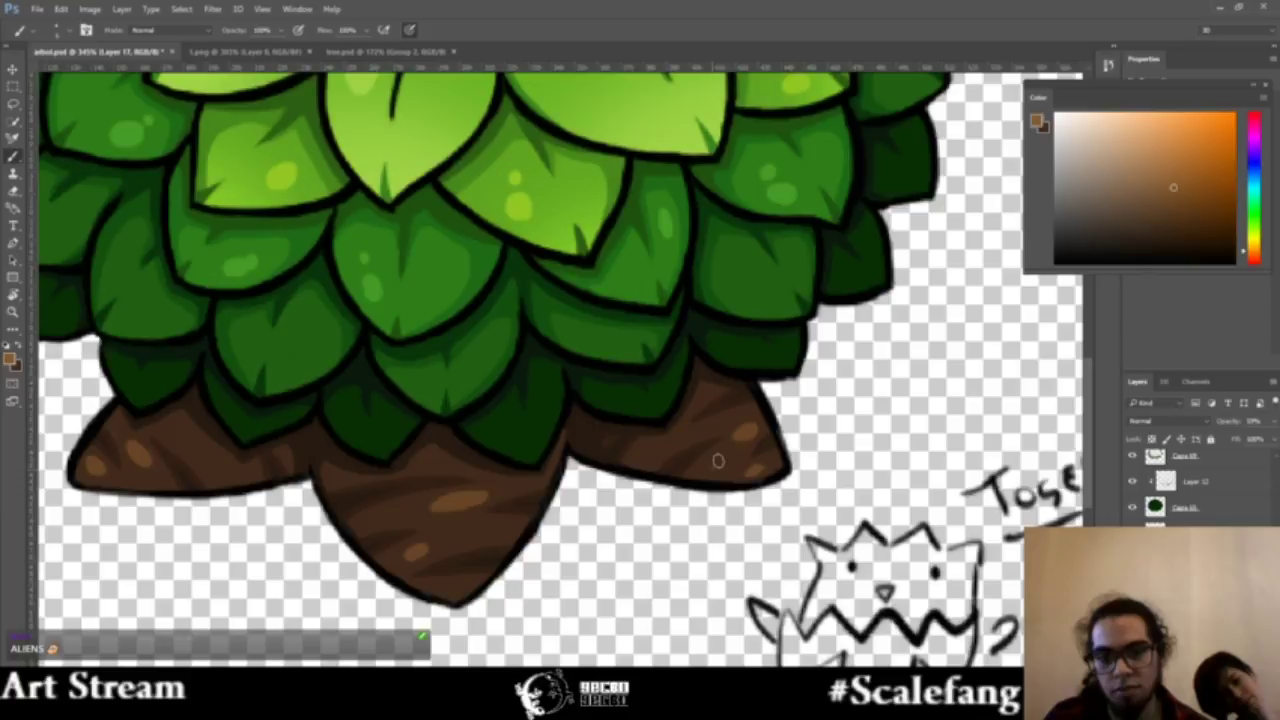
Step: Zoom out to the whole bush and duplicate Layer 17 as Layer 17 copy
key("z")
left_click_drag(718, 460, 640, 460)
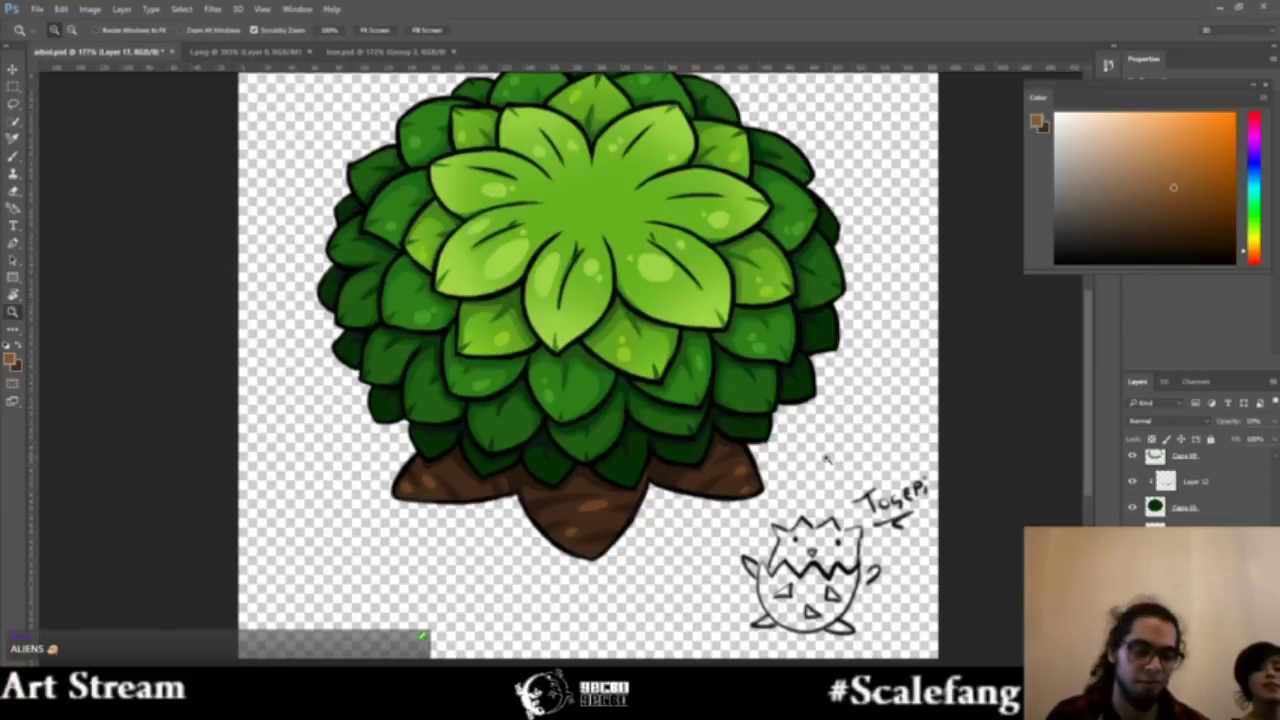
key("ctrl+j")
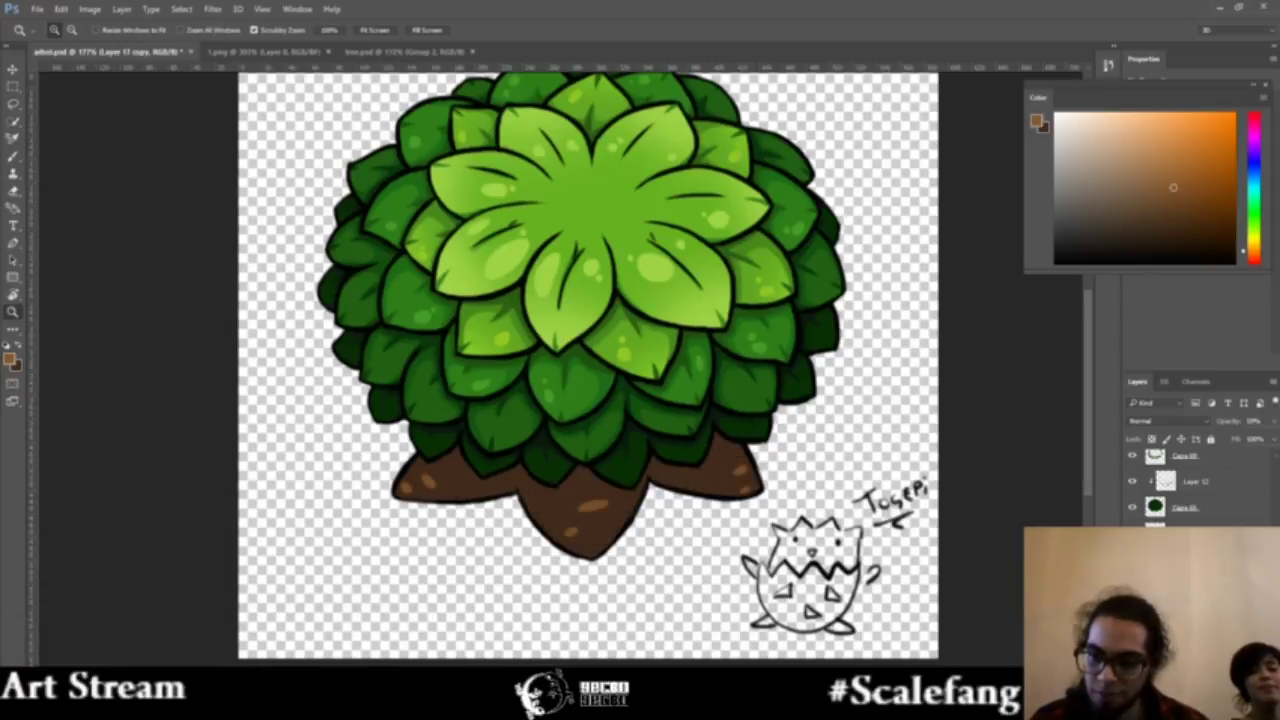
Step: Duplicate the layer to add a darker shadow band along the top of the trunk
scroll(1180, 480, "up", 3)
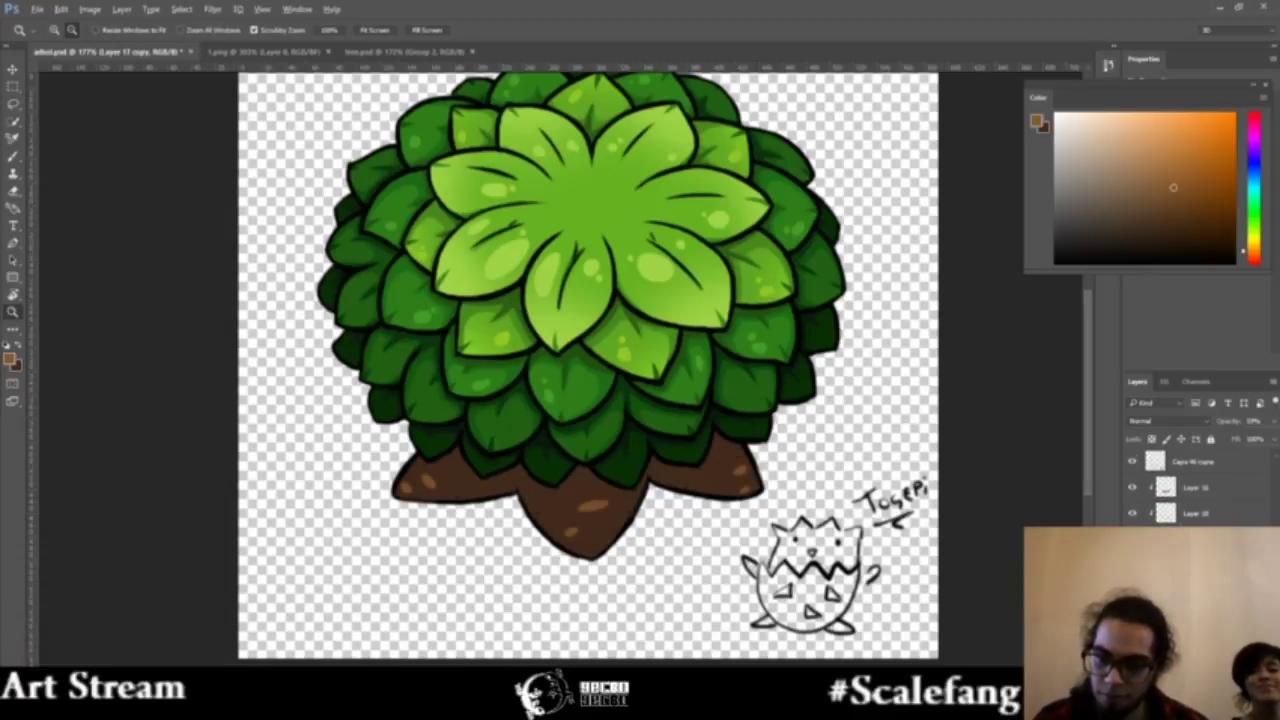
key("ctrl+j")
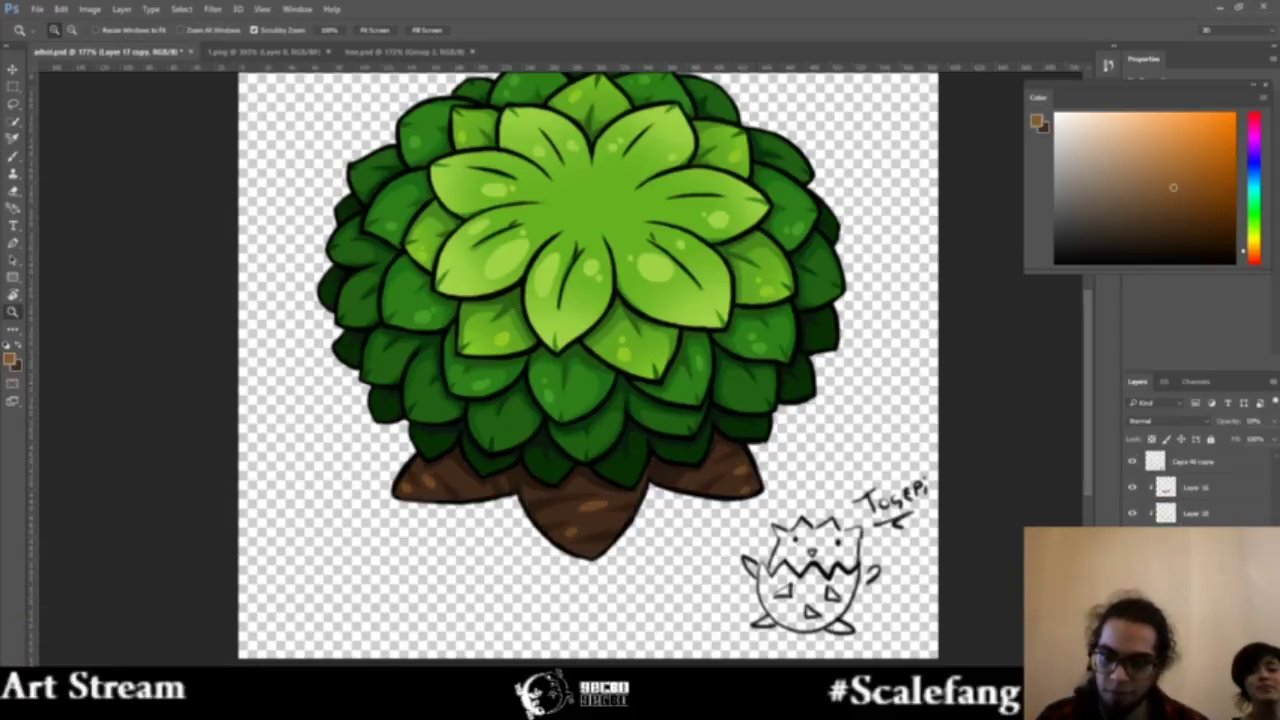
key("e")
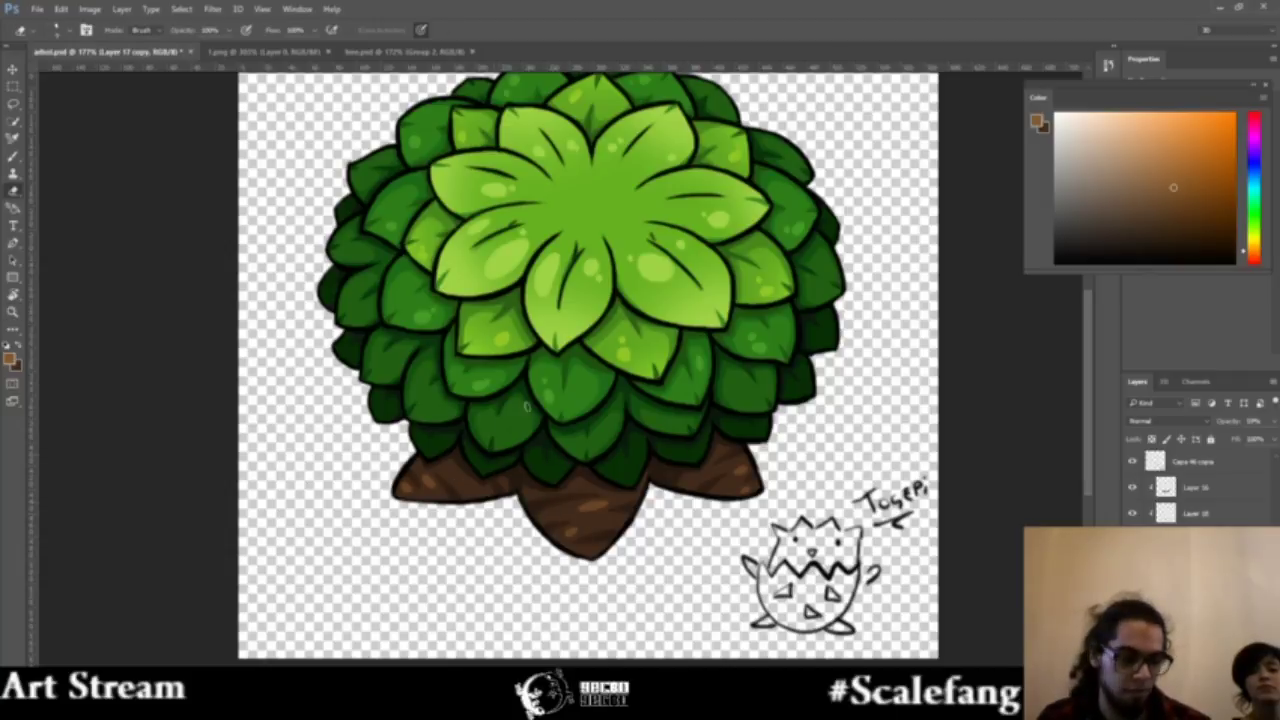
key("z")
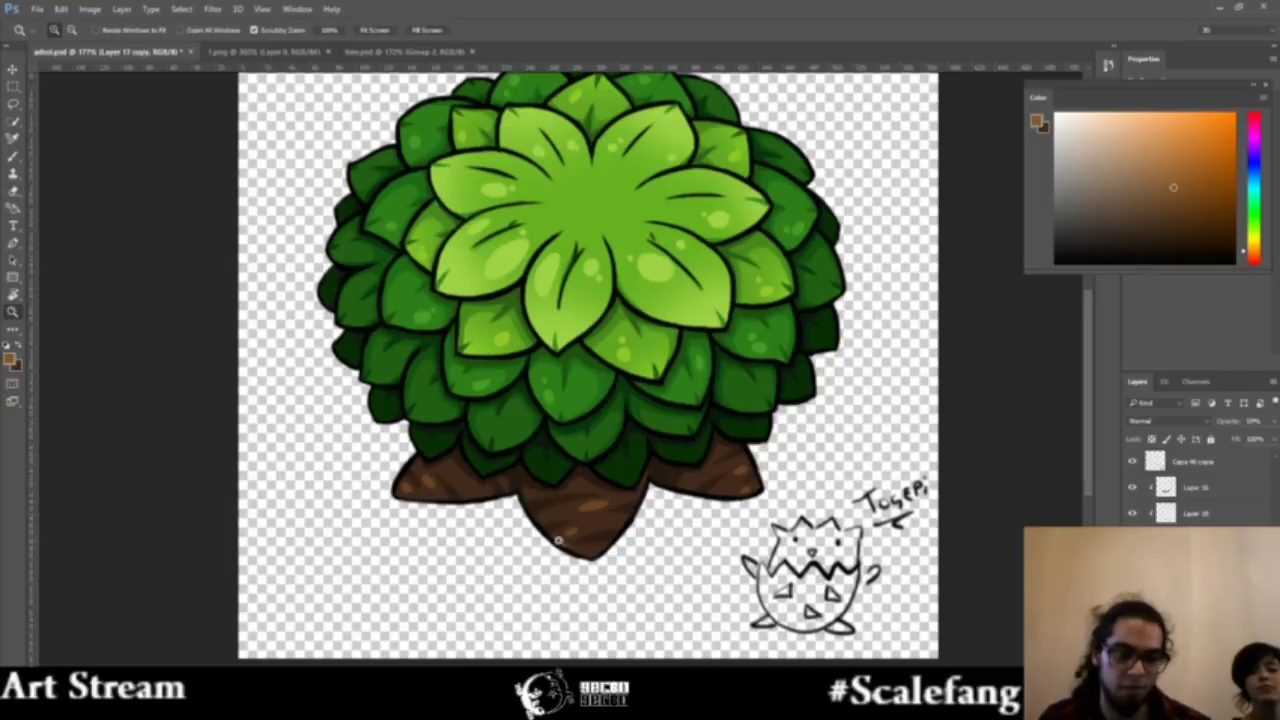
left_click_drag(525, 540, 525, 473)
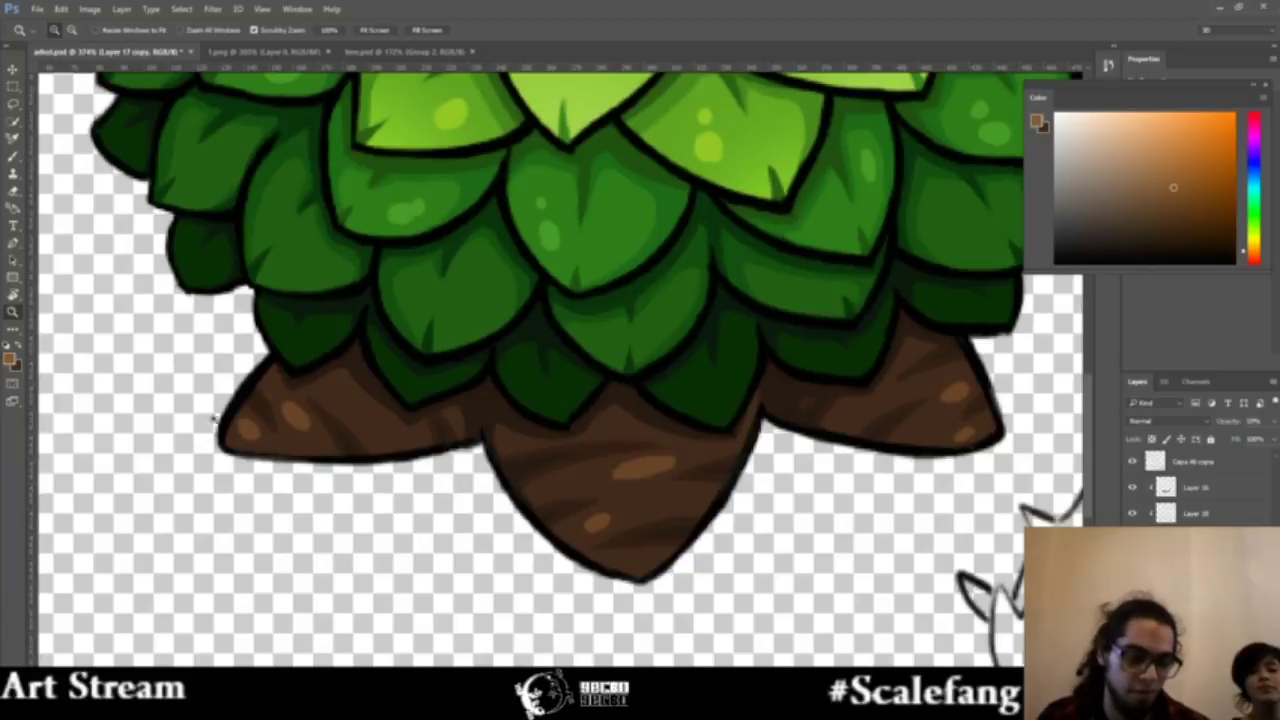
key("b")
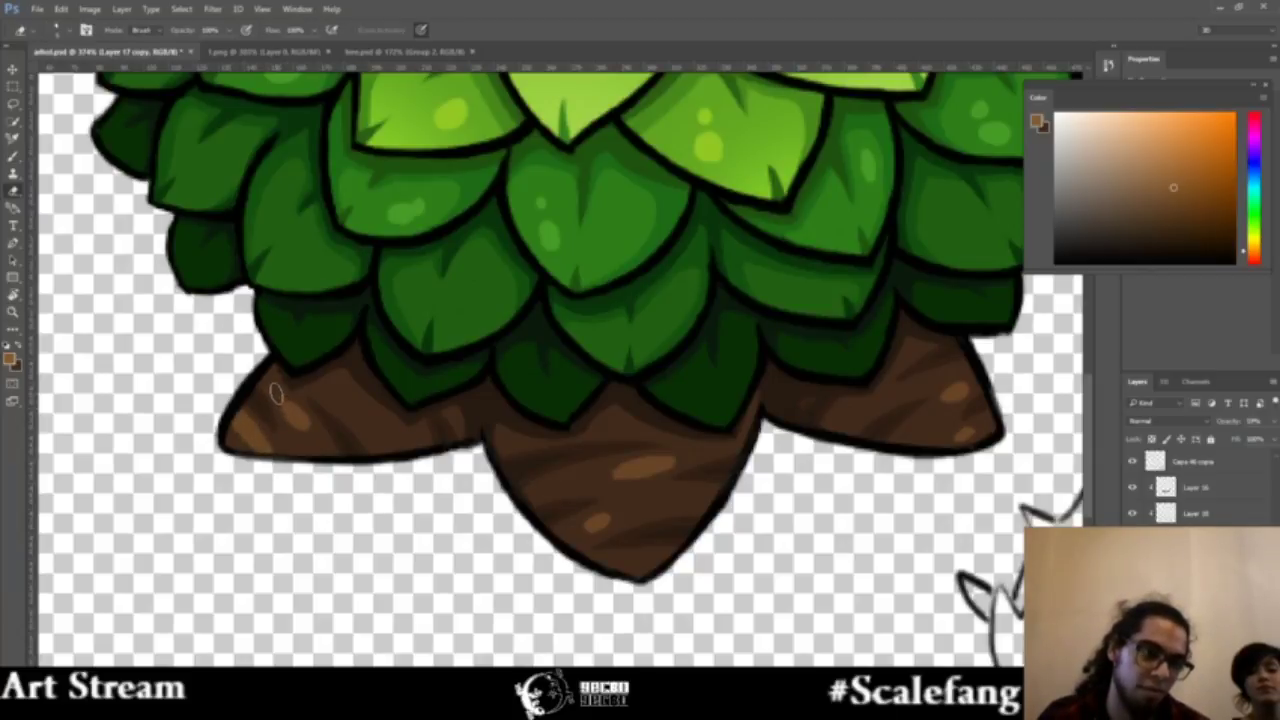
Step: Paint lighter brown wood-grain streaks onto the left trunk section
left_click_drag(305, 438, 278, 382)
key("z")
left_click(300, 525, "alt")
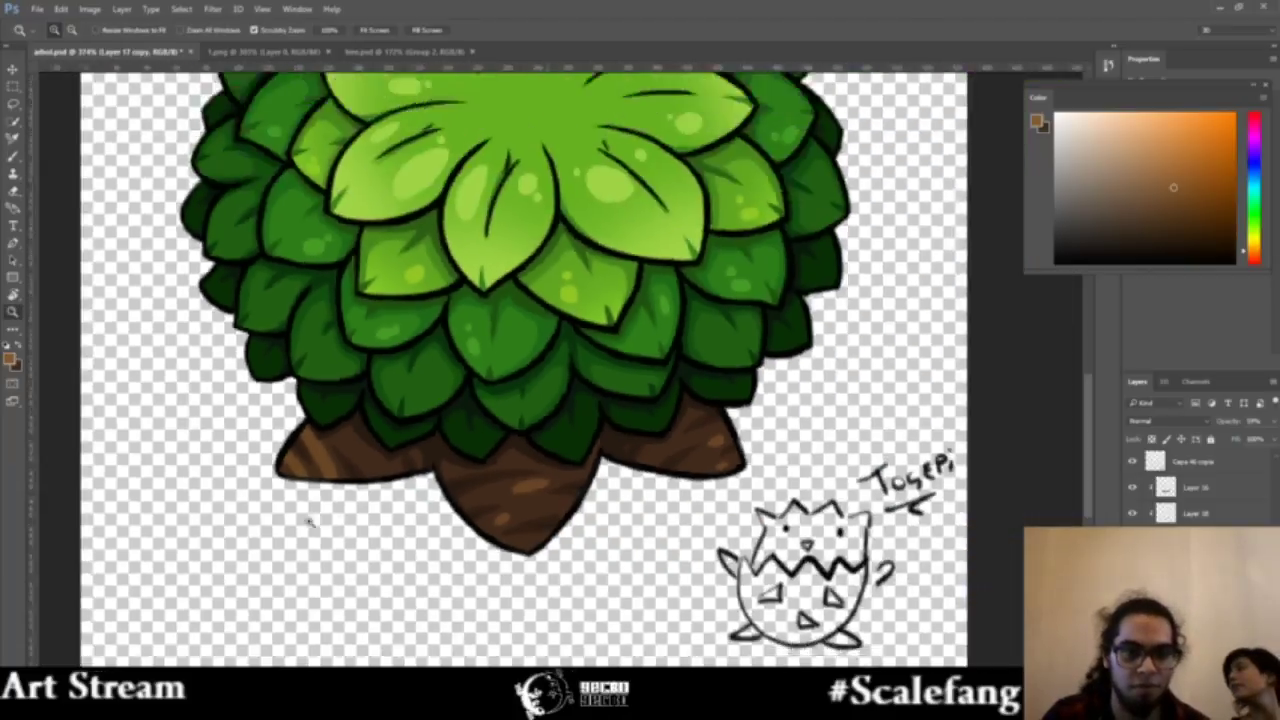
left_click(330, 535)
key("b")
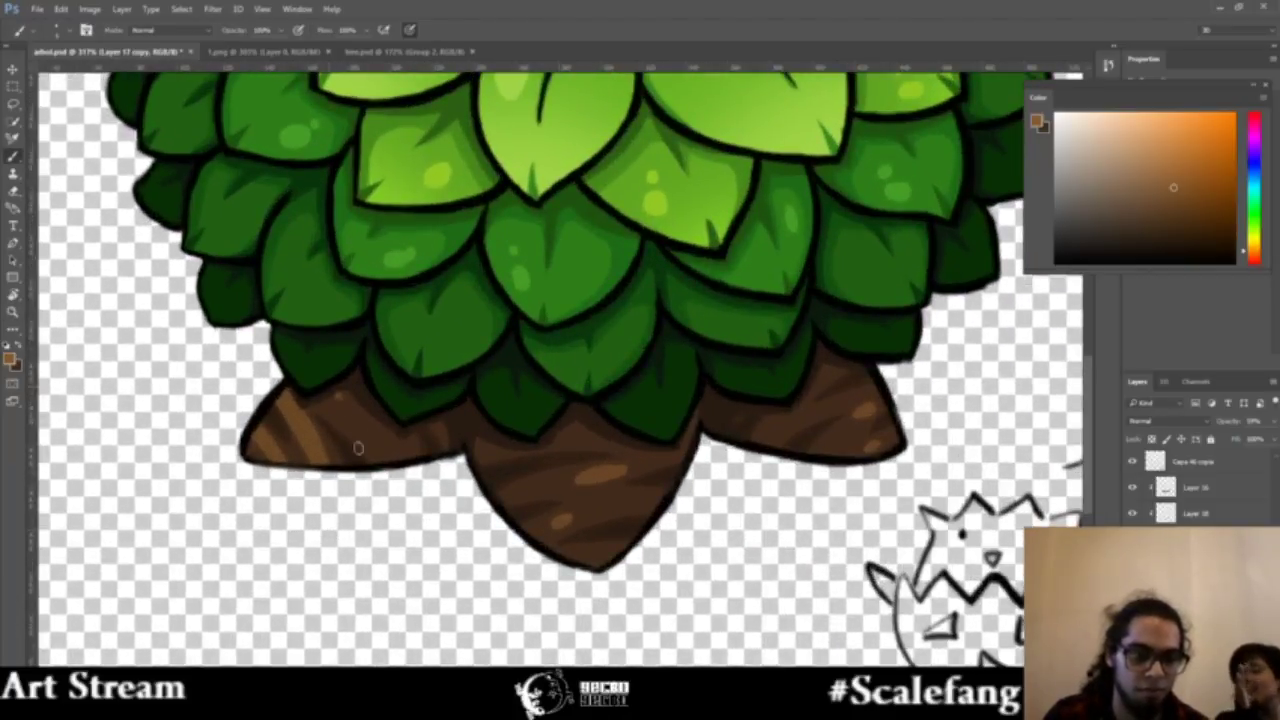
left_click_drag(358, 448, 336, 380)
key("z")
left_click_drag(371, 493, 329, 549)
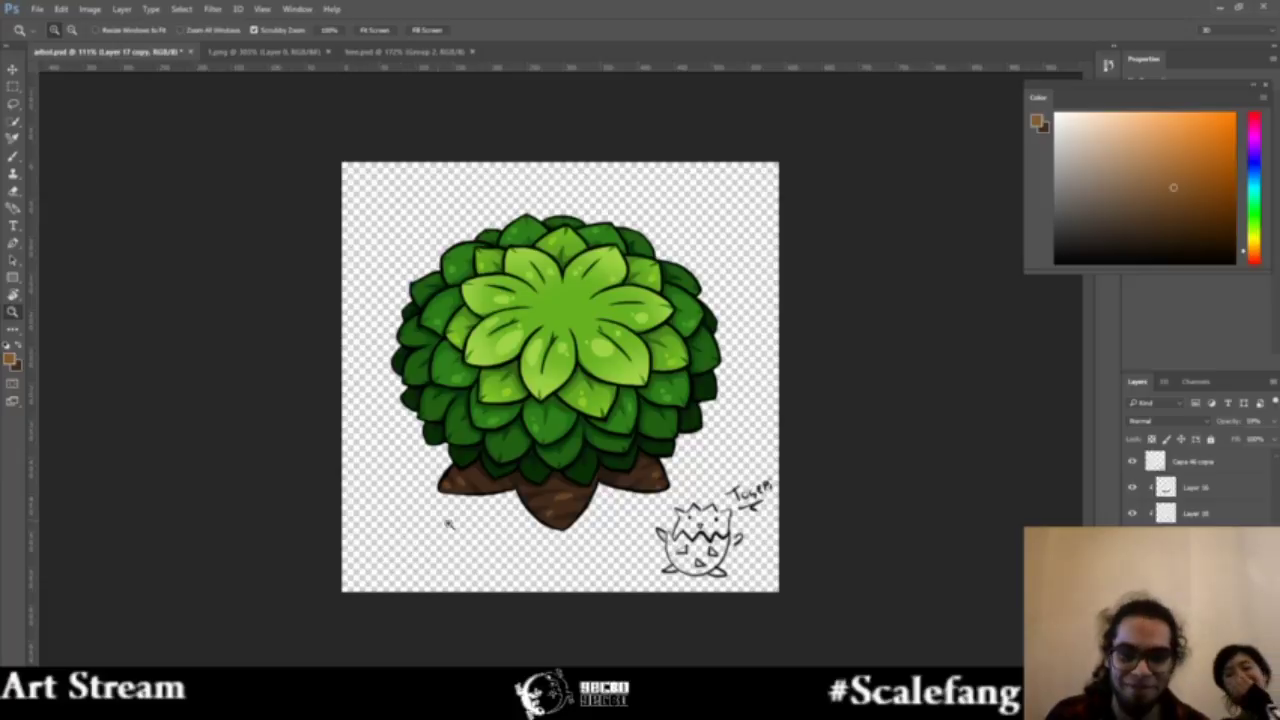
key("ctrl+plus")
left_click_drag(507, 527, 537, 533)
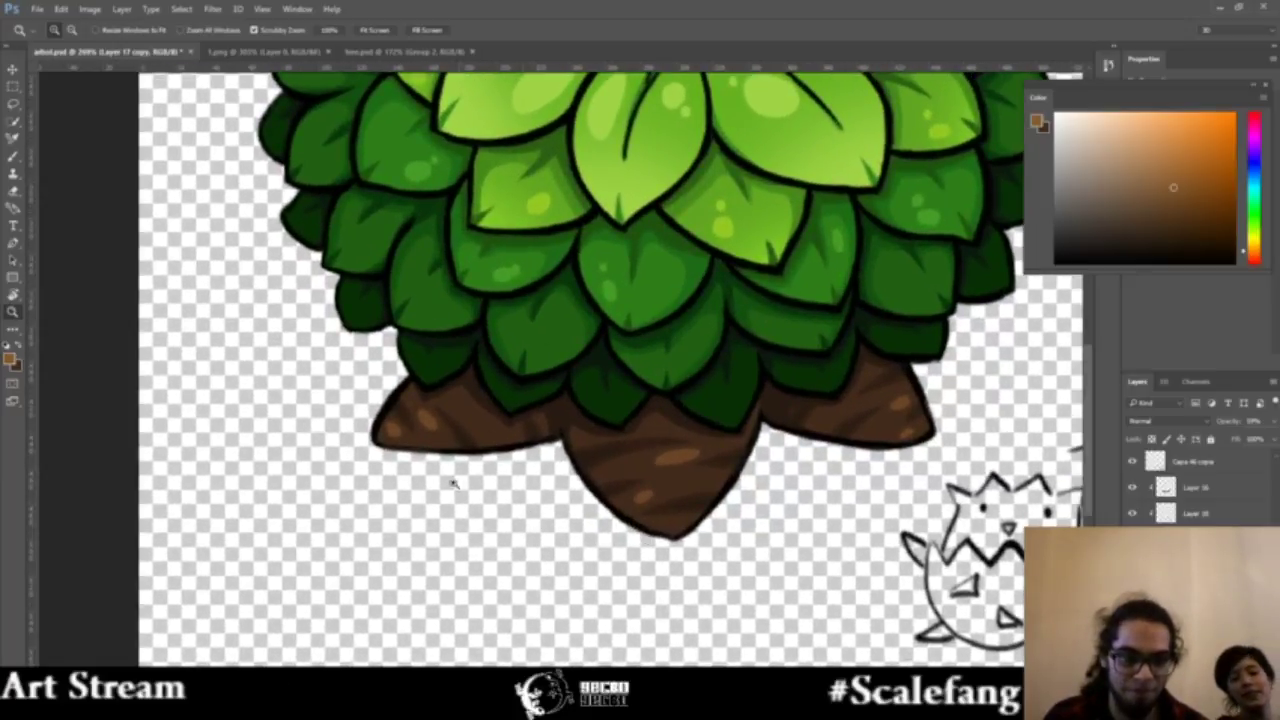
Step: Draw curved light-brown grain lines down the left branch and a vertical one on the trunk
left_click_drag(453, 484, 486, 486)
key("b")
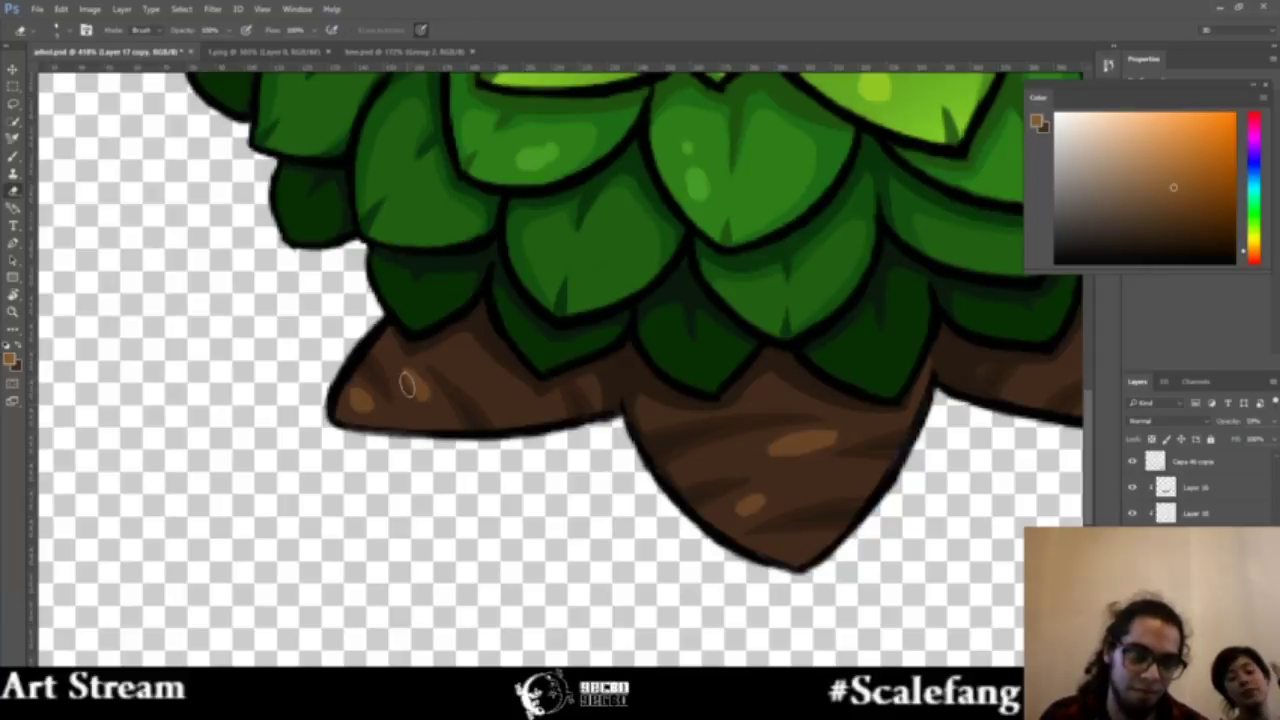
key("b")
left_click_drag(380, 336, 420, 407)
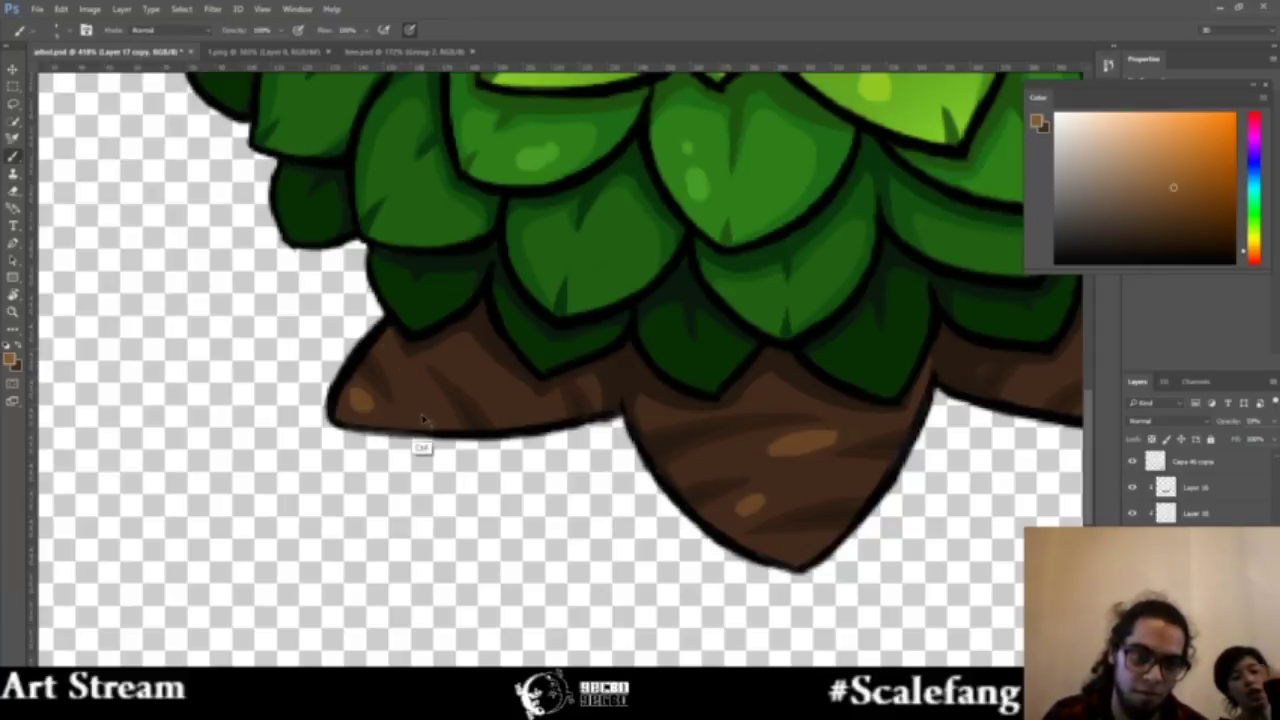
left_click_drag(388, 338, 428, 430)
key("ctrl+z")
left_click_drag(384, 328, 426, 430)
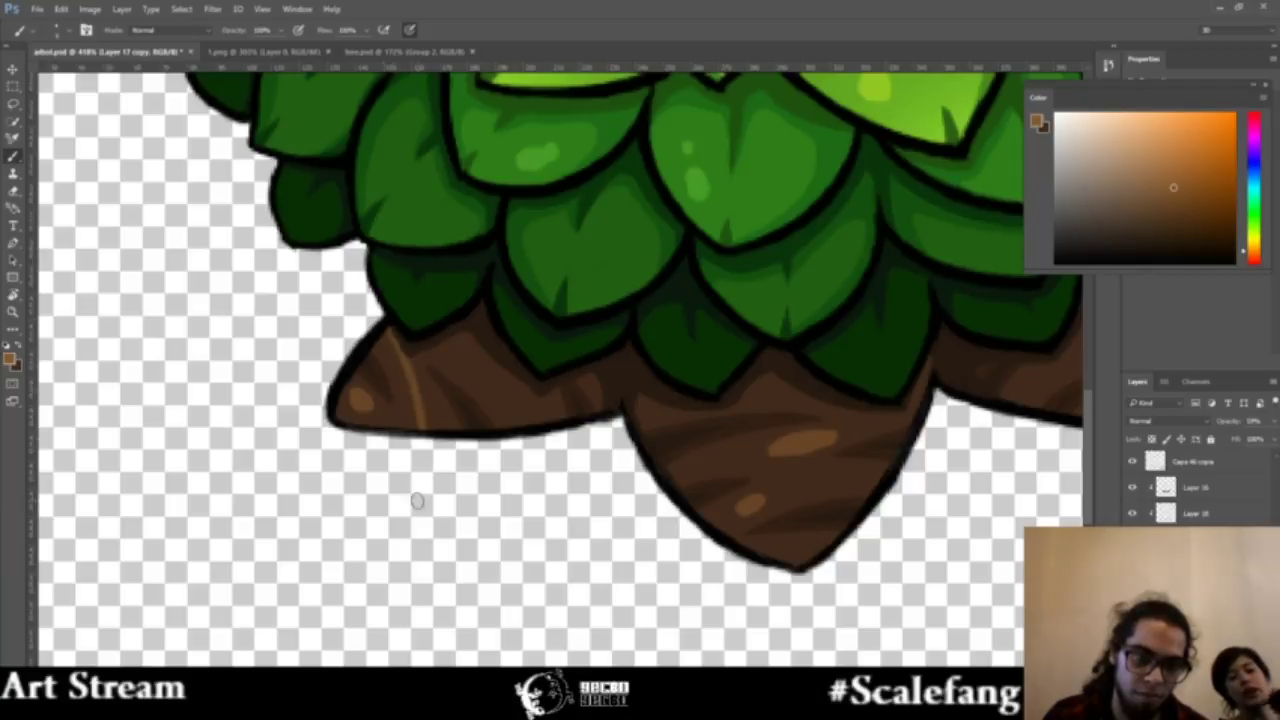
key("e")
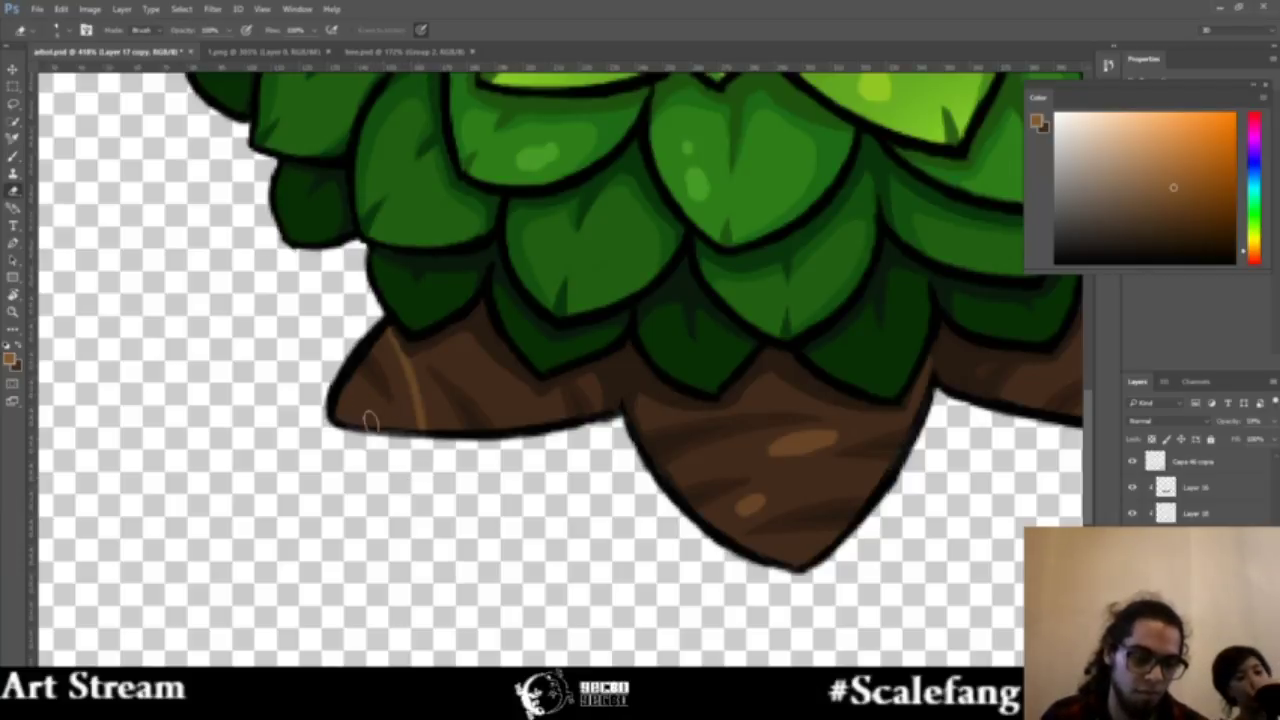
key("b")
left_click_drag(358, 376, 384, 428)
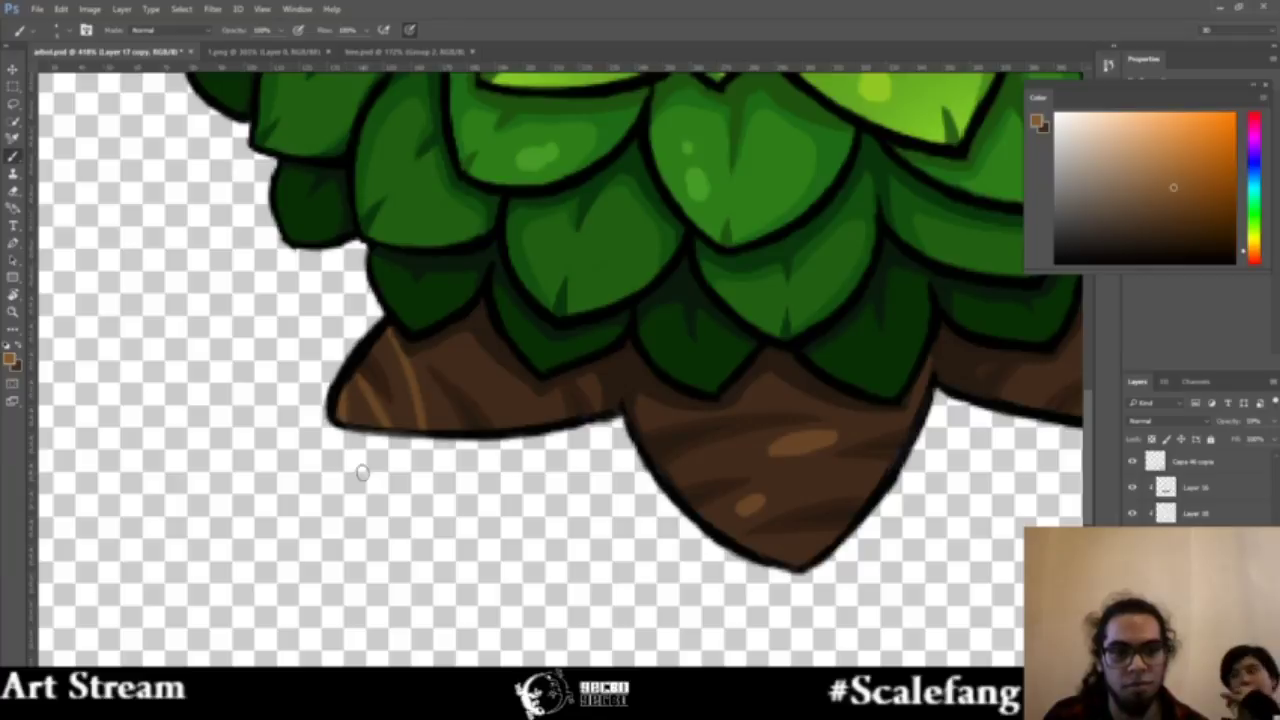
left_click_drag(466, 338, 468, 396)
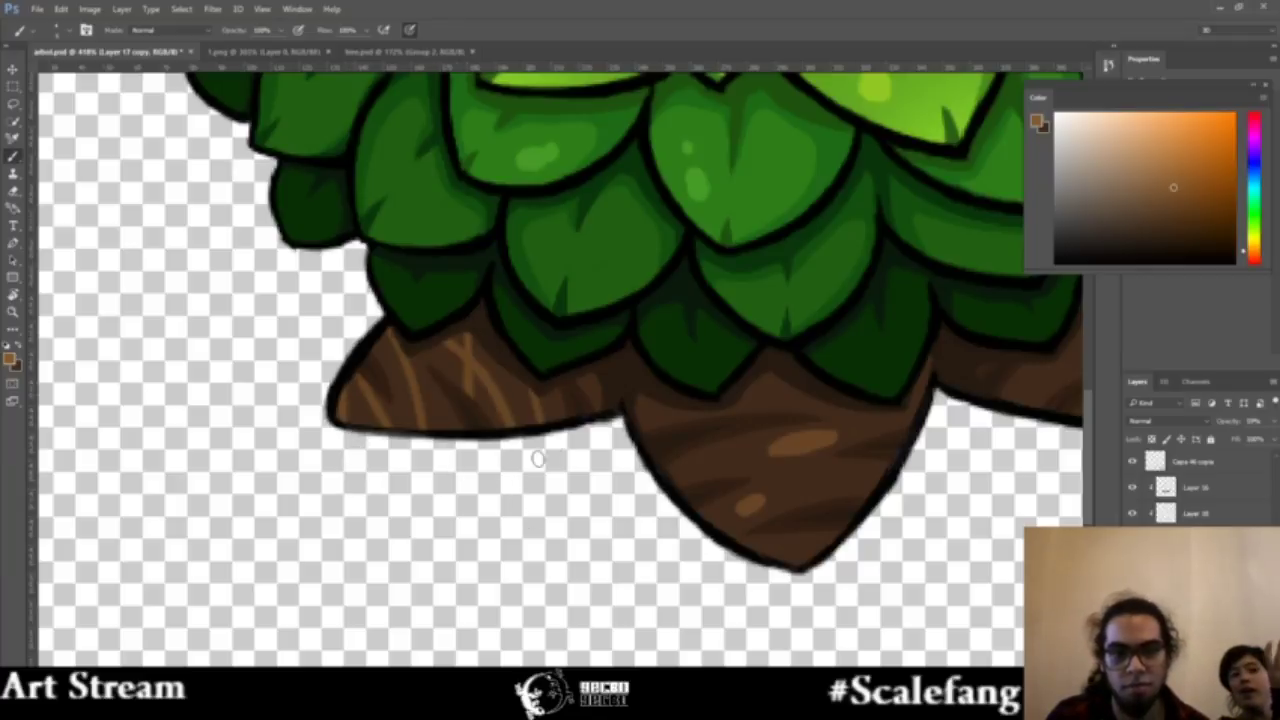
Step: Erase the upper highlight and paint curved grain strokes across the middle and lower trunk
scroll(487, 377, "right", 2)
scroll(487, 377, "right", 2)
key("e")
mouse_move(605, 455)
left_mouse_down()
mouse_move(665, 440)
mouse_move(640, 440)
left_mouse_up()
key("b")
left_click_drag(555, 533, 705, 487)
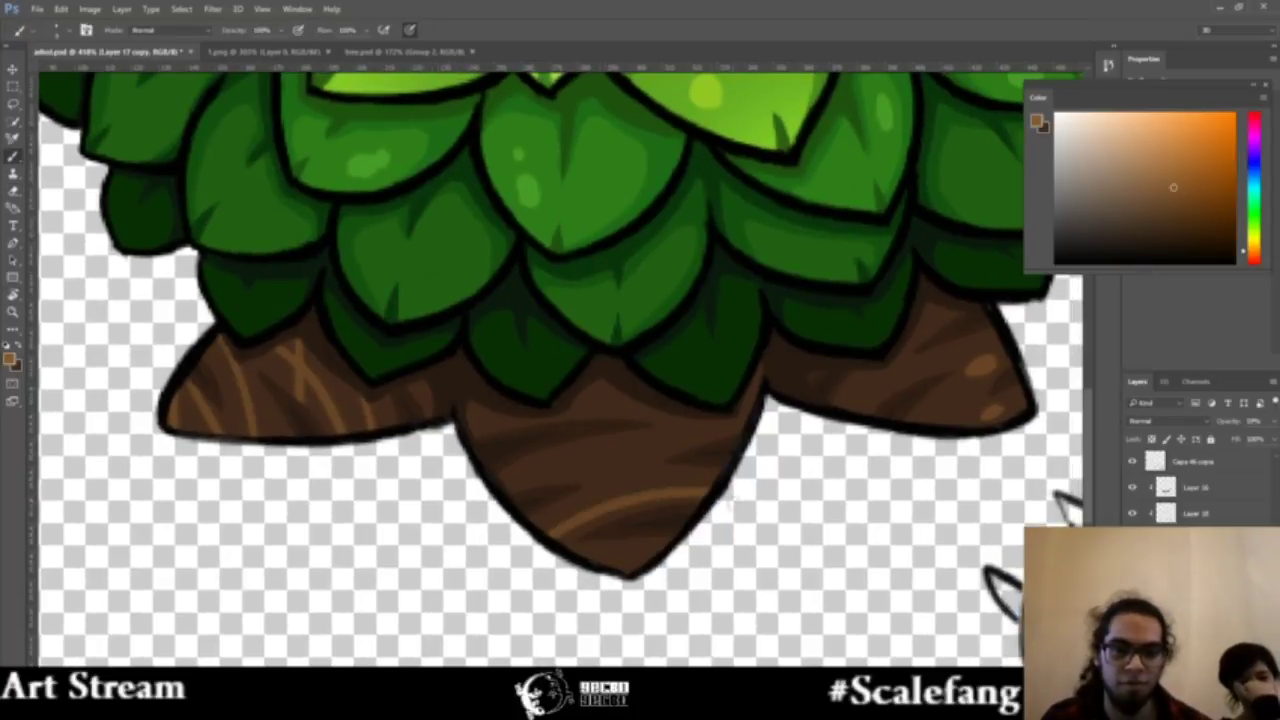
left_click_drag(555, 522, 605, 500)
left_click_drag(628, 540, 652, 556)
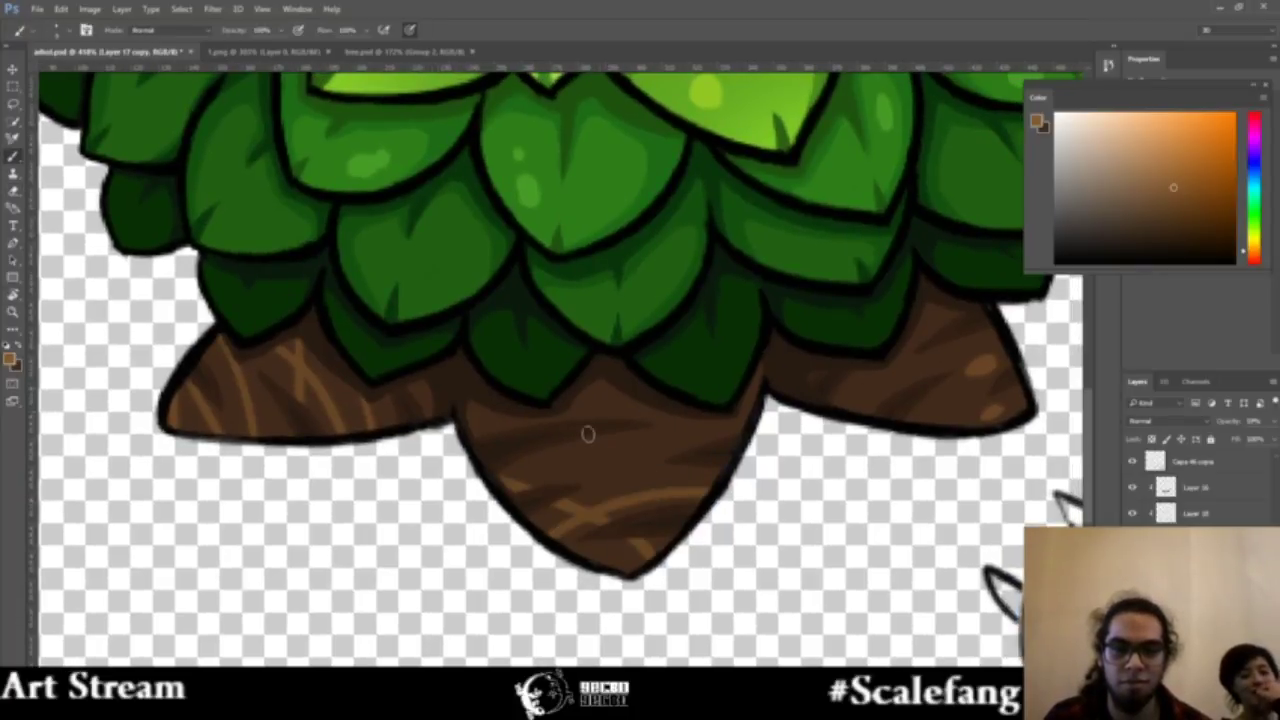
left_click_drag(530, 486, 742, 430)
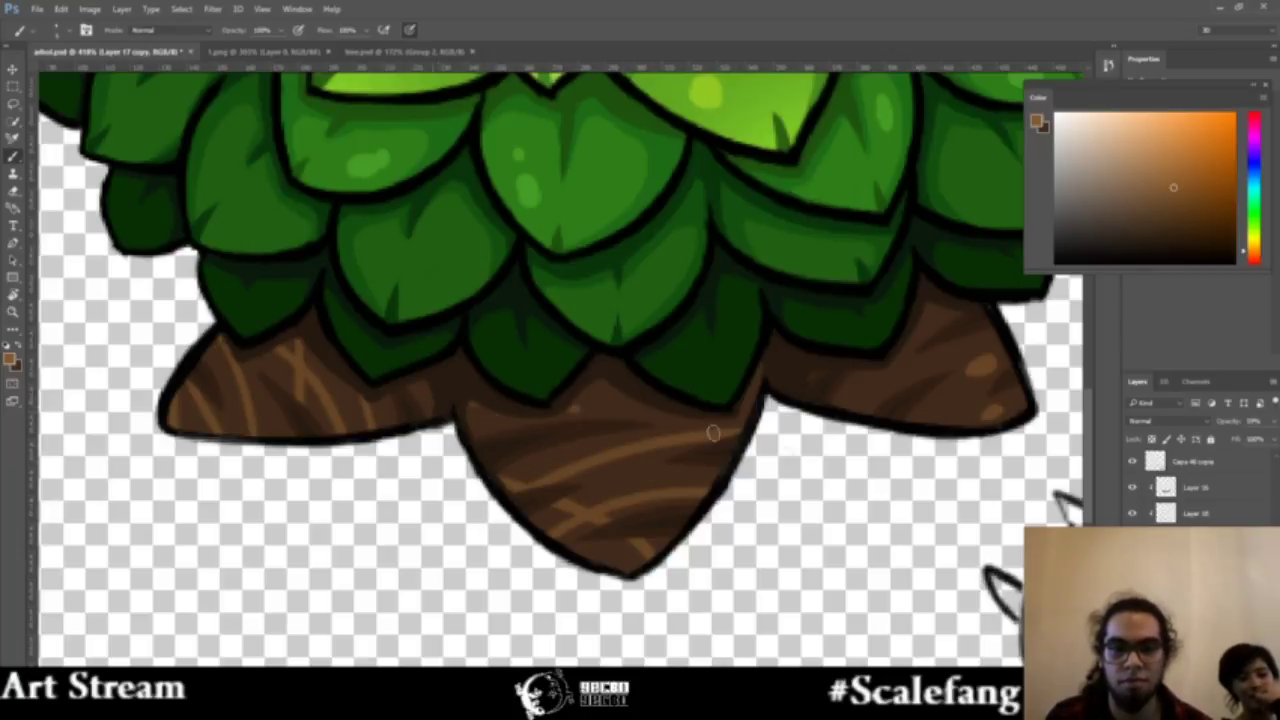
left_click_drag(580, 408, 722, 432)
key("z")
scroll(680, 450, "down", 3)
scroll(716, 462, "down", 3)
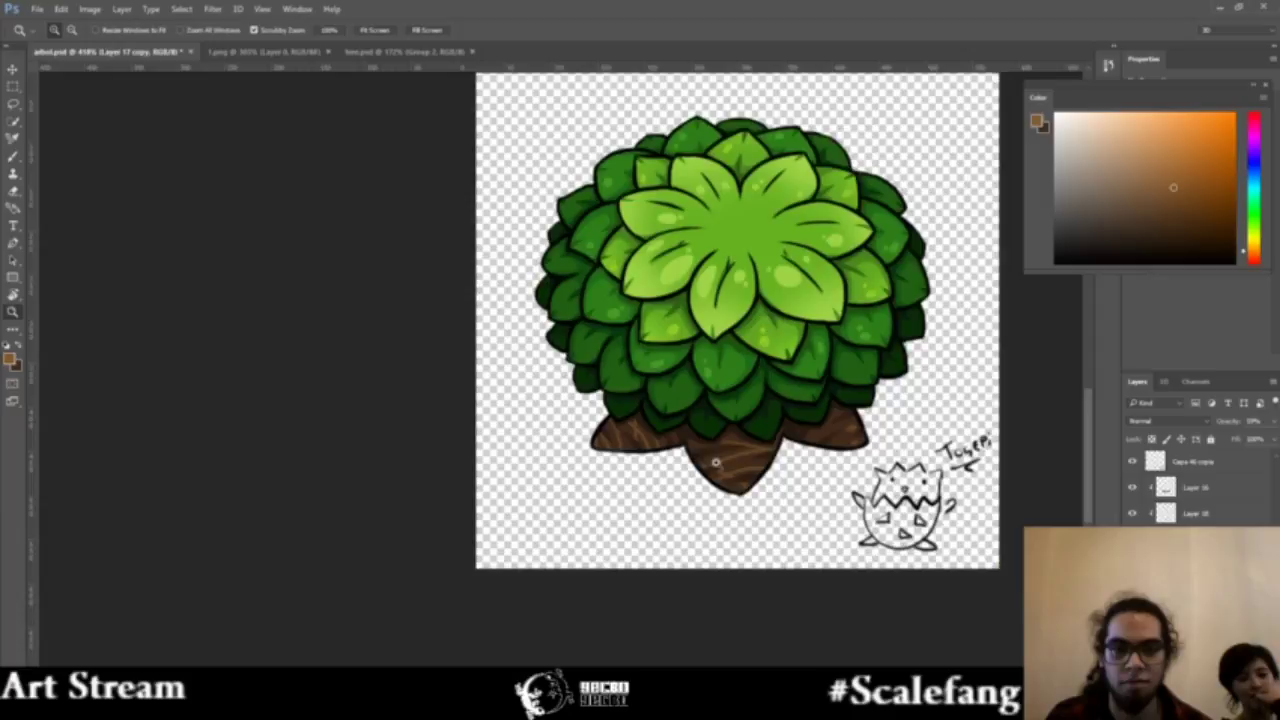
Step: Paint grain hatching strokes across the right trunk segment
scroll(716, 462, "up", 3)
key("b")
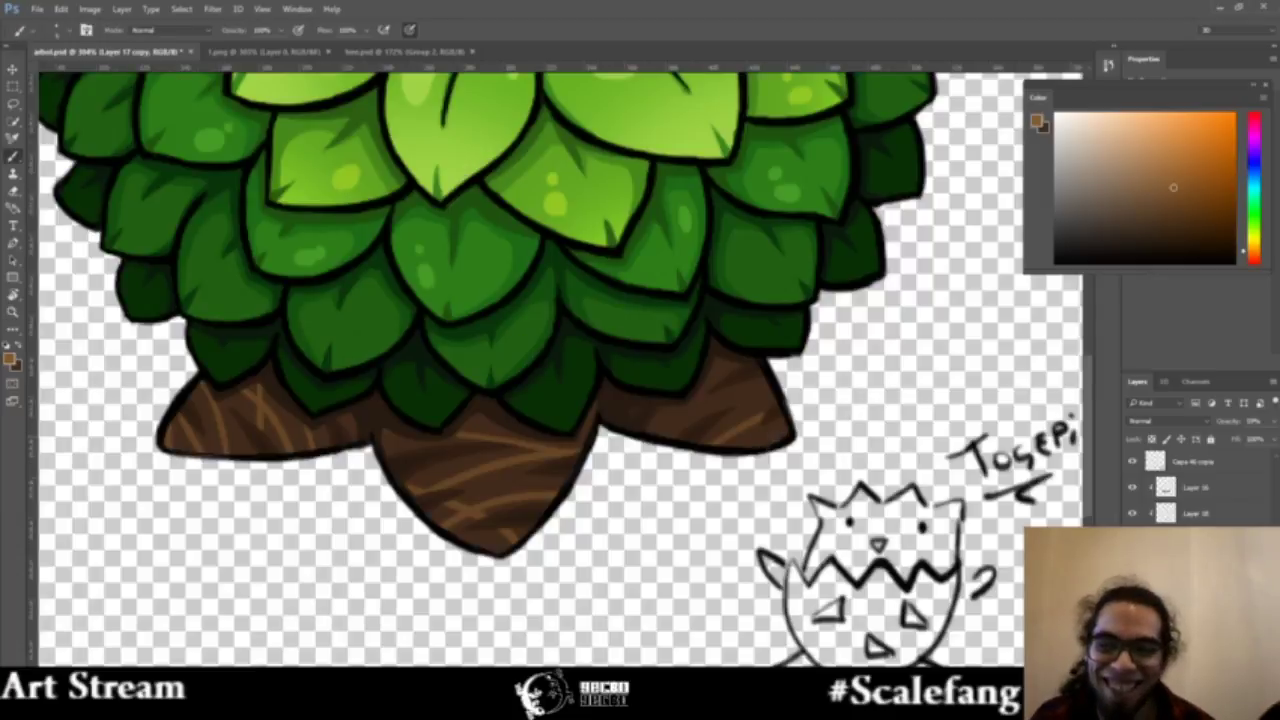
left_click_drag(656, 418, 774, 400)
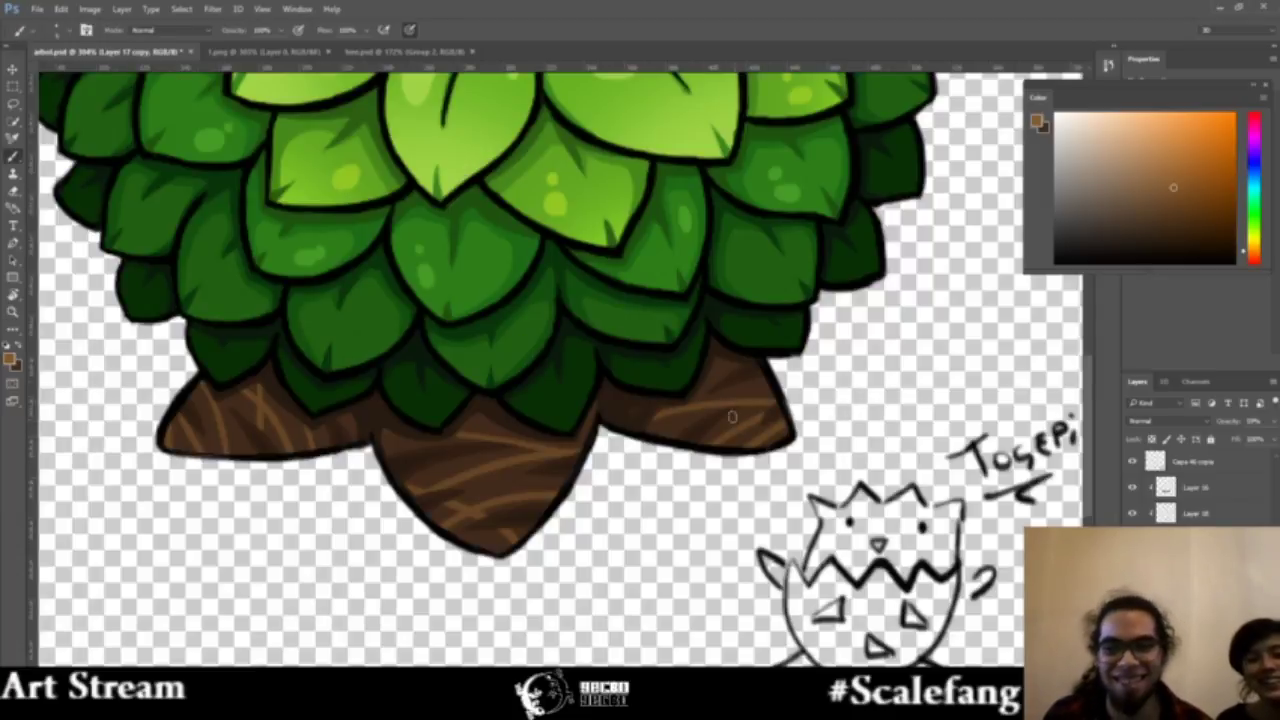
left_click_drag(734, 362, 696, 404)
left_click_drag(694, 412, 668, 438)
Step: Set the wood-grain layer to 50% opacity and view the whole tree
key("z")
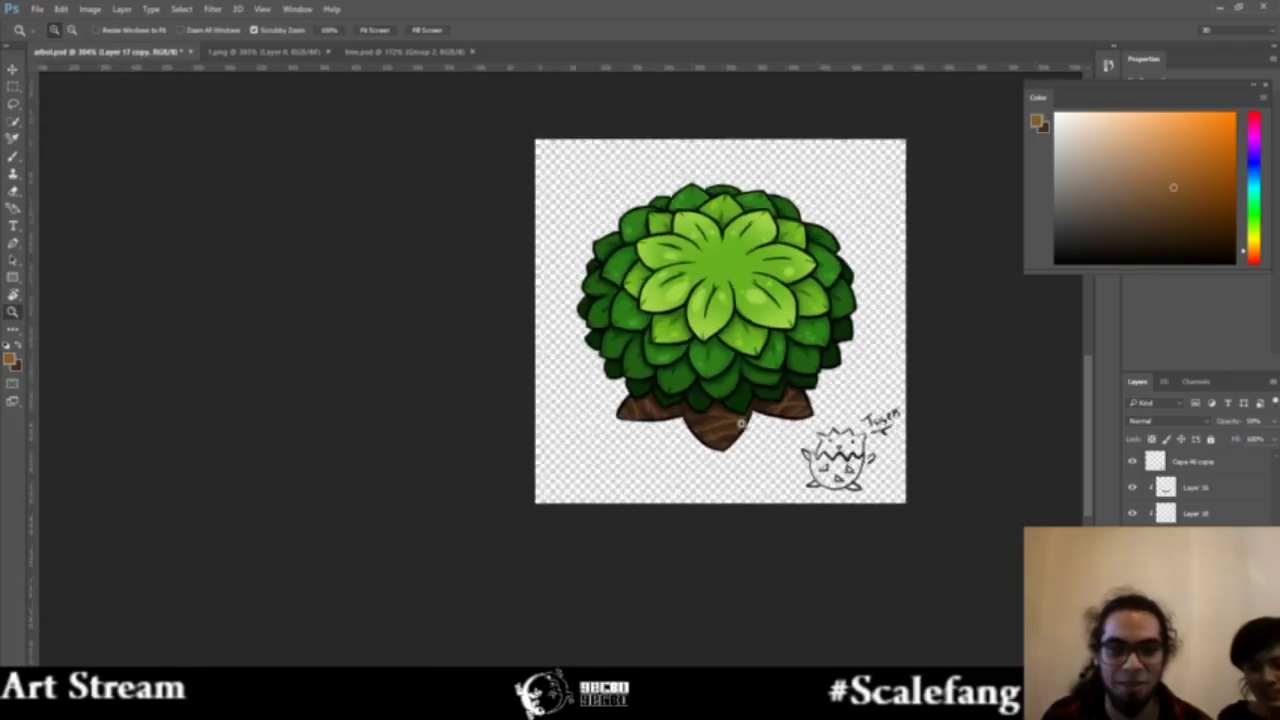
scroll(780, 470, "down", 3)
scroll(792, 480, "up", 1)
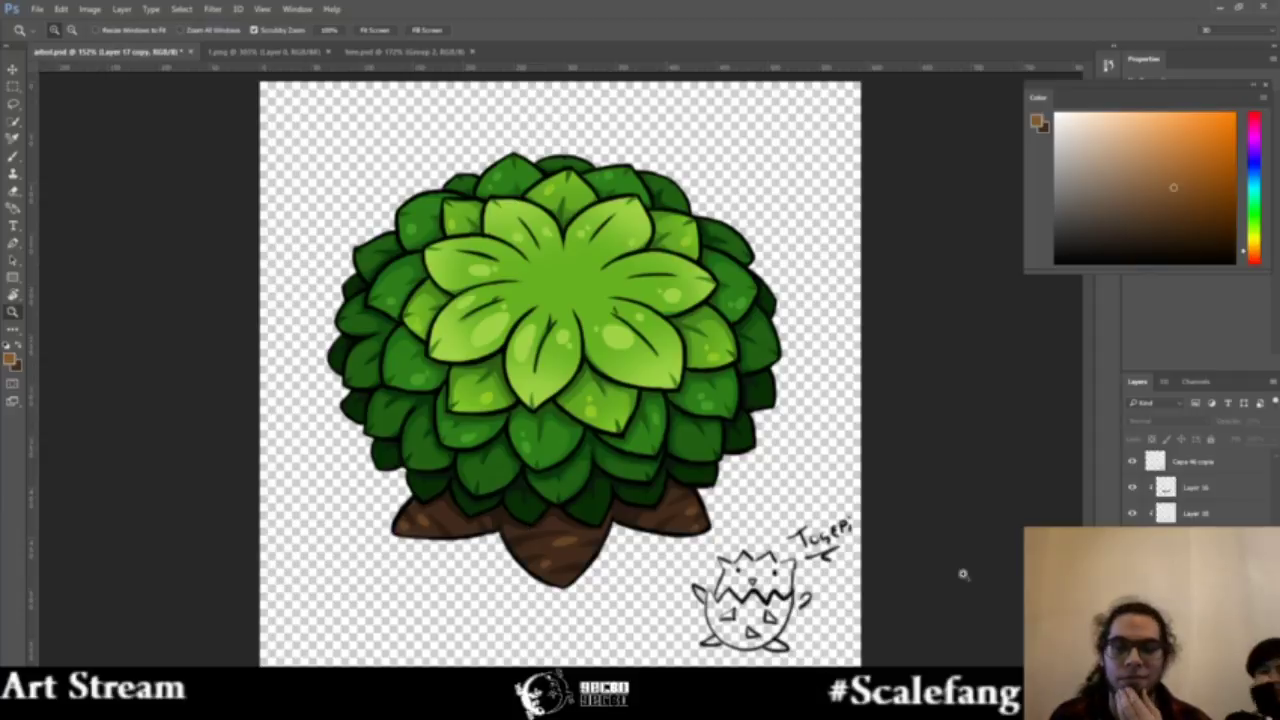
key("5")
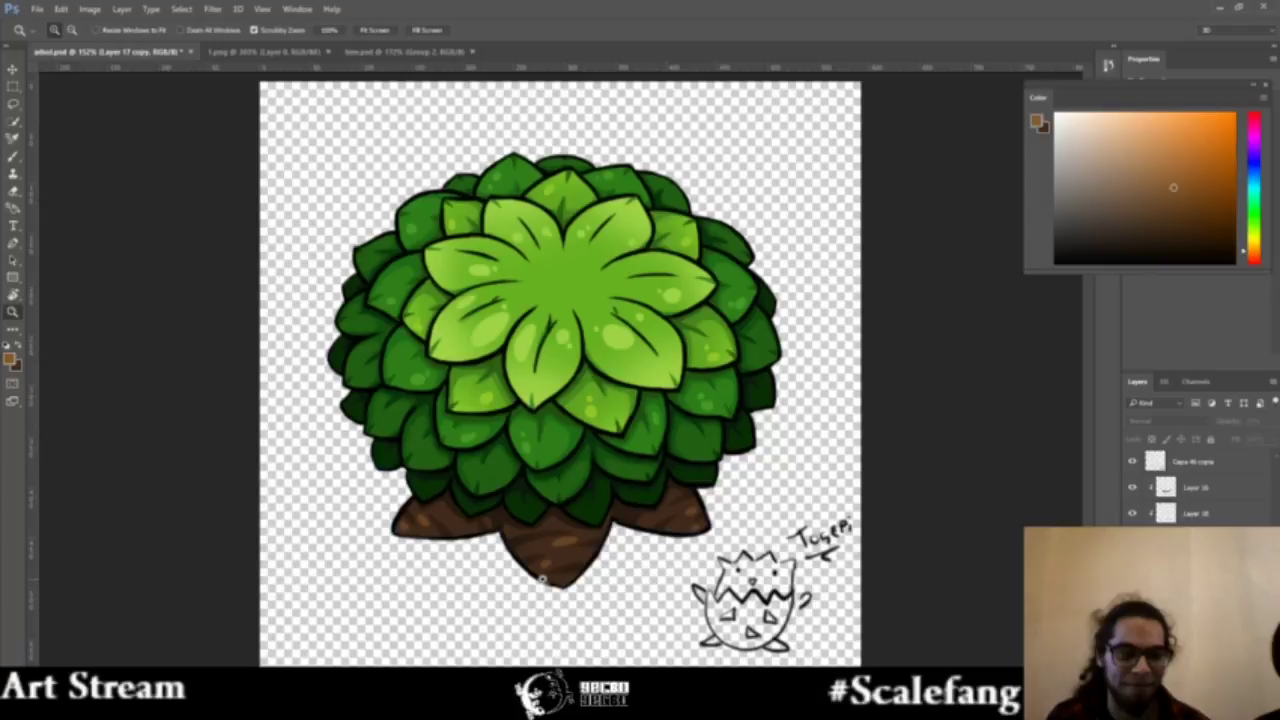
key("ctrl+minus")
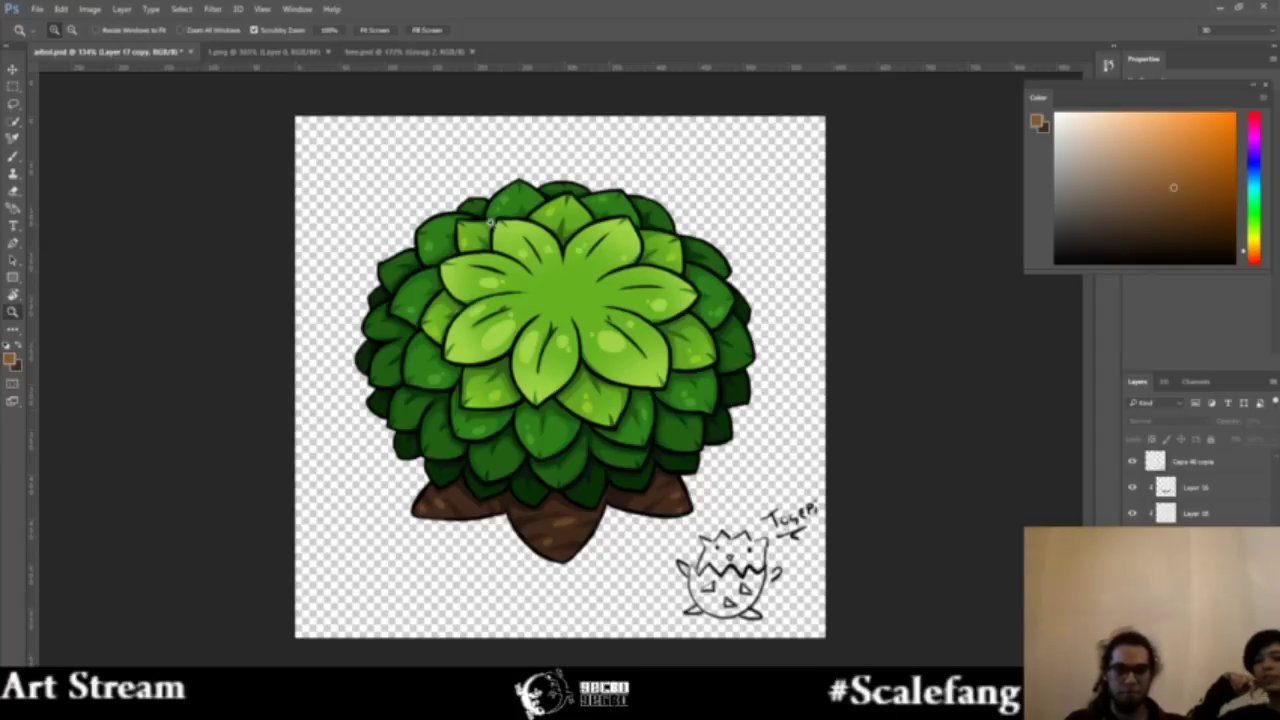
left_click(286, 52)
key("ctrl+Tab")
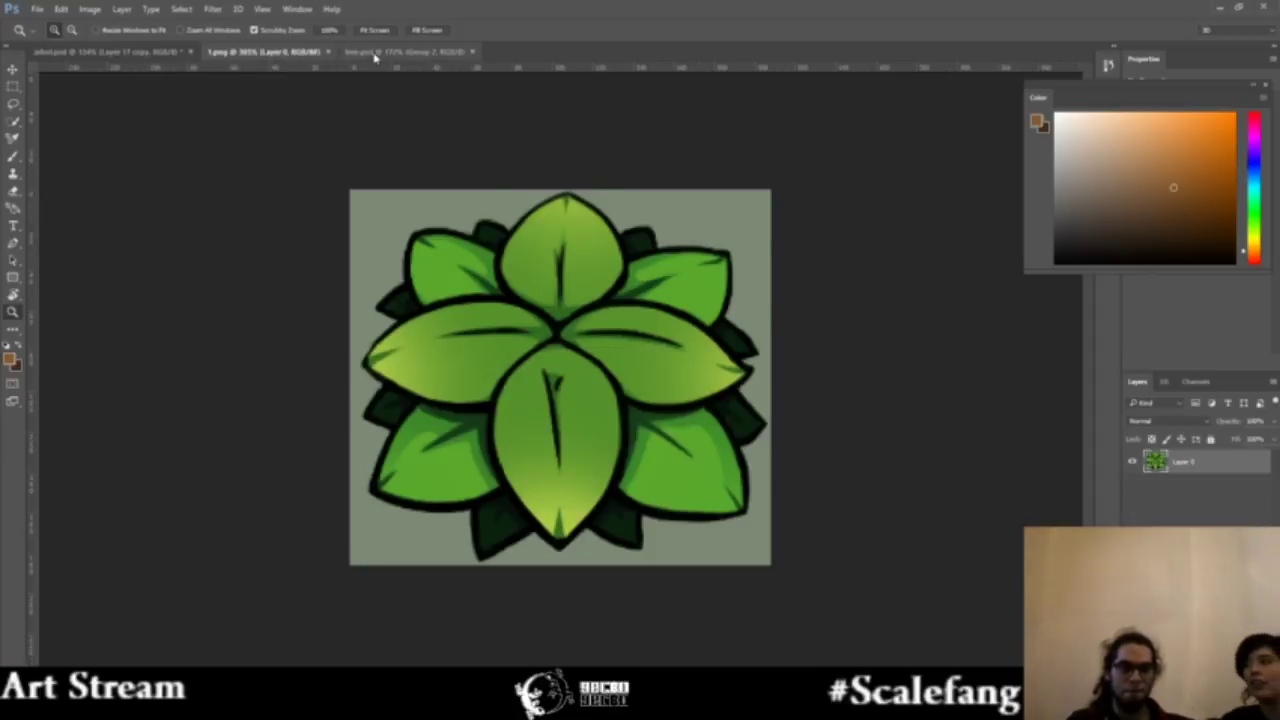
left_click(160, 54)
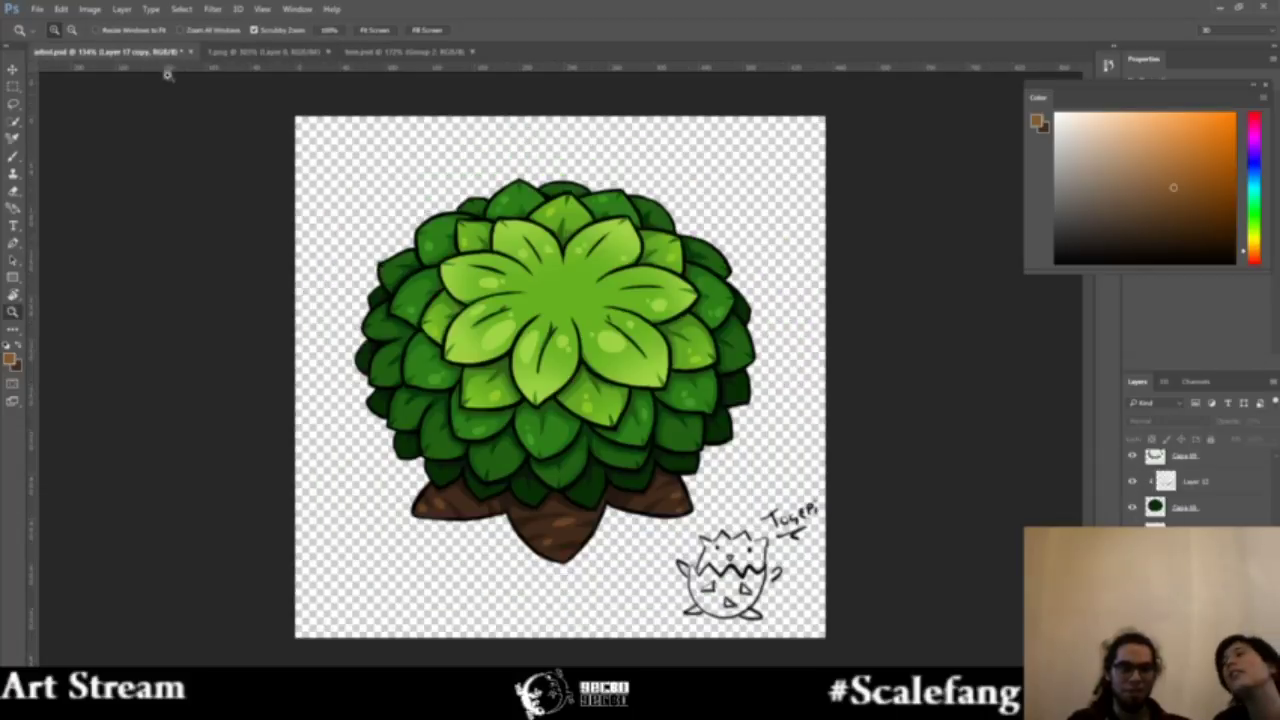
left_click(520, 548)
left_click(522, 548)
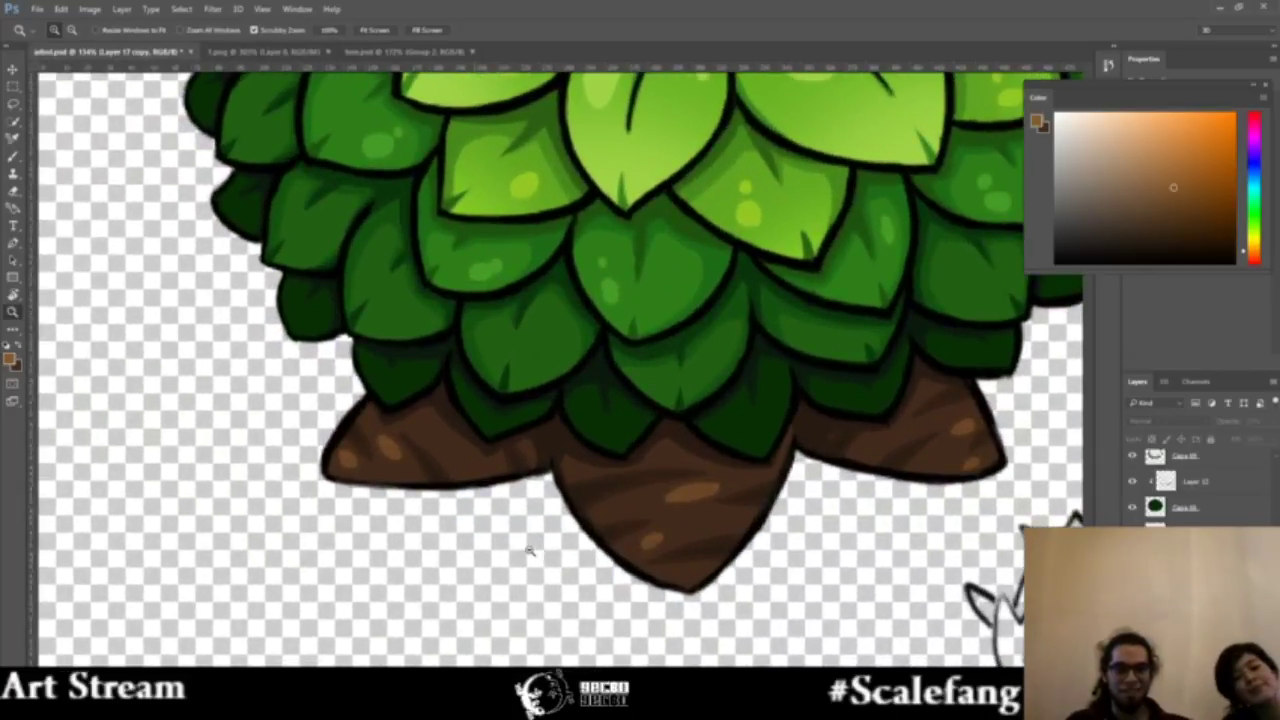
key("e")
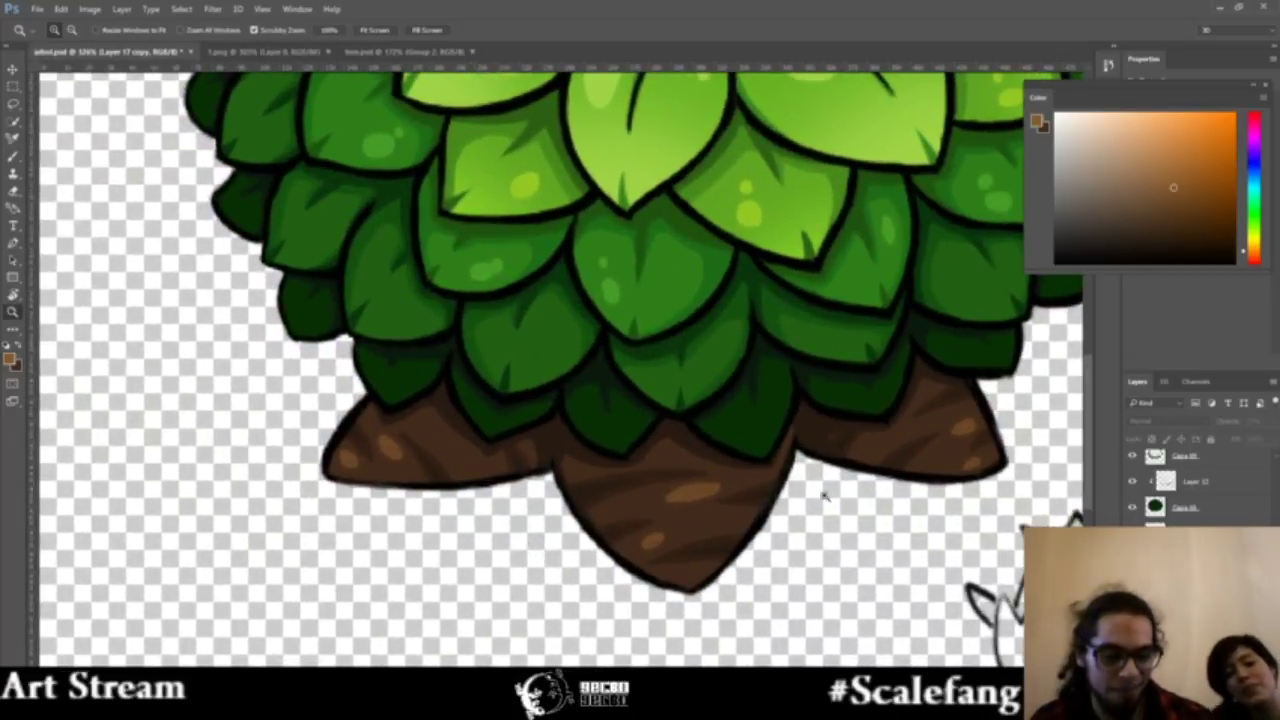
left_click(390, 423, "ctrl")
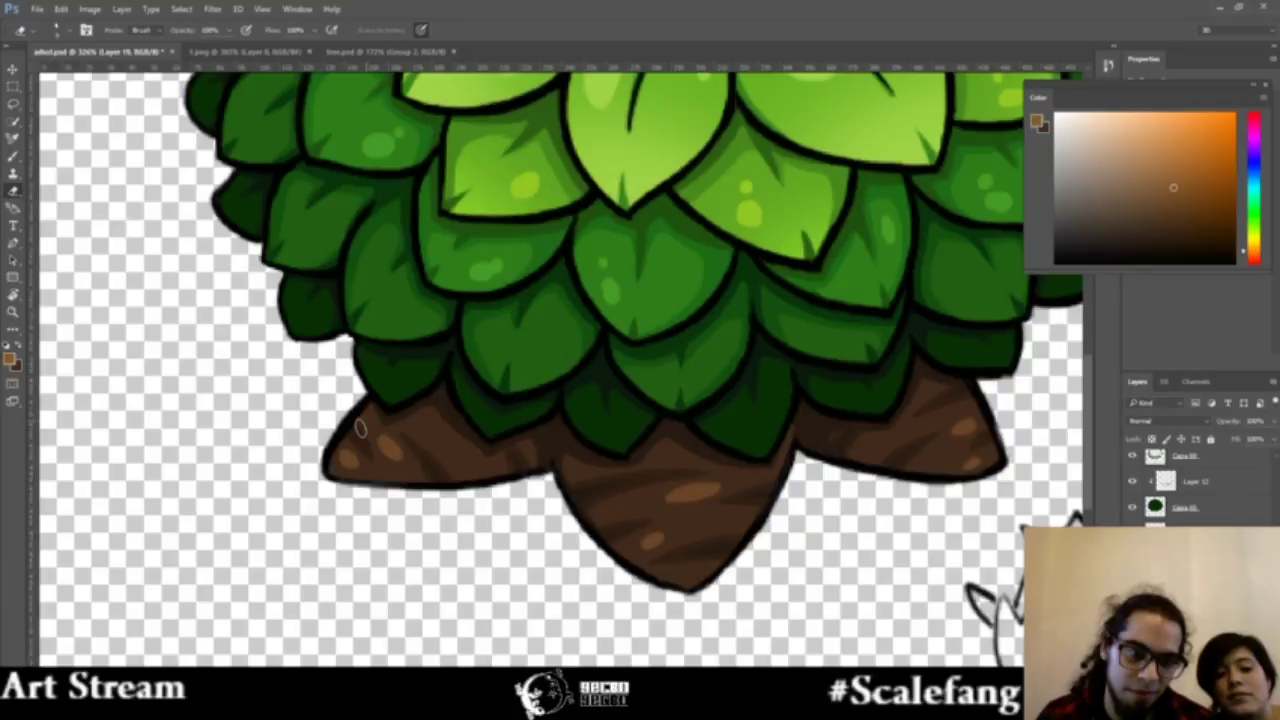
Step: Make Layer 16 active and erase stray grain strokes on the trunk
key("z")
key("ctrl+0")
left_click_drag(371, 503, 430, 507)
left_click(1180, 500)
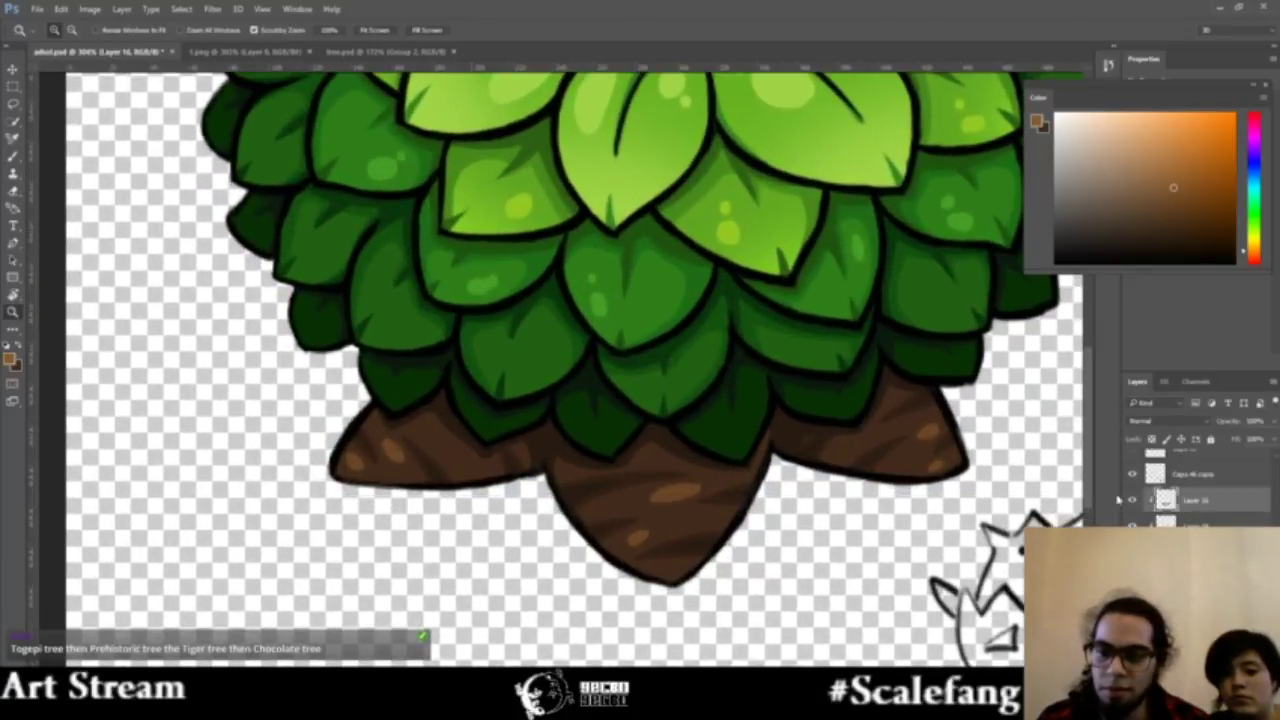
key("e")
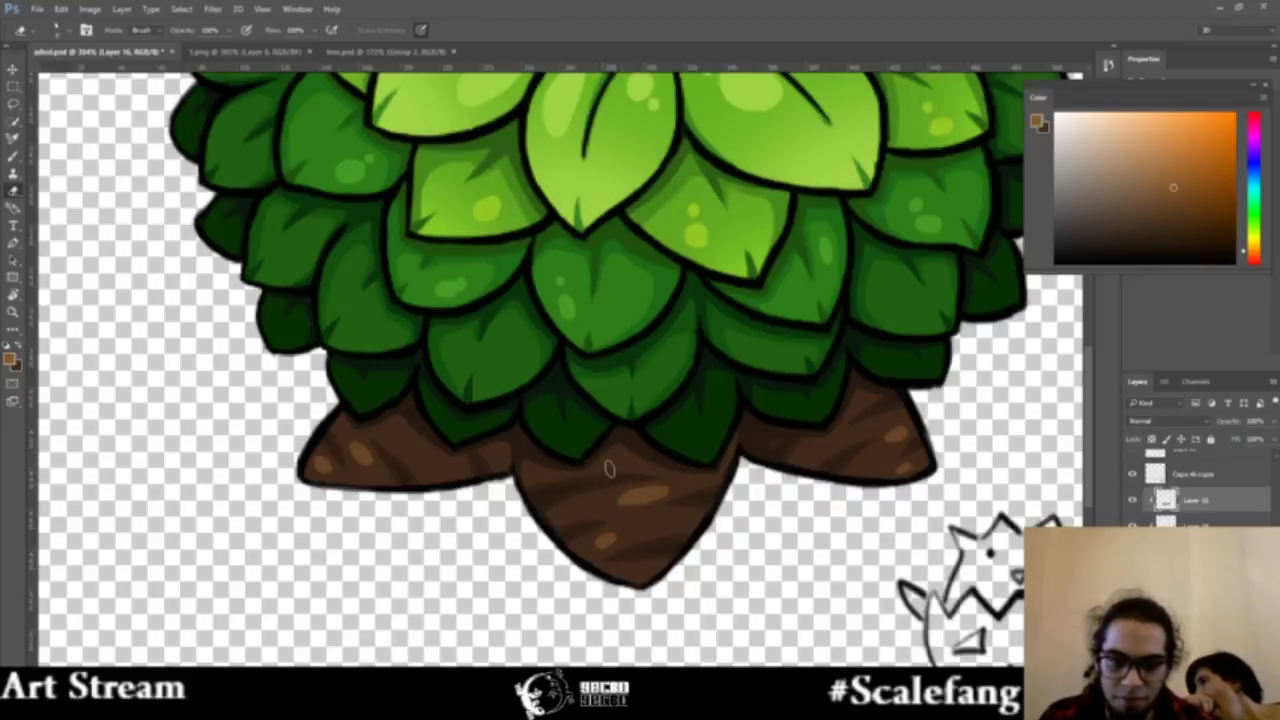
left_click_drag(646, 460, 580, 457)
left_click_drag(678, 461, 643, 480)
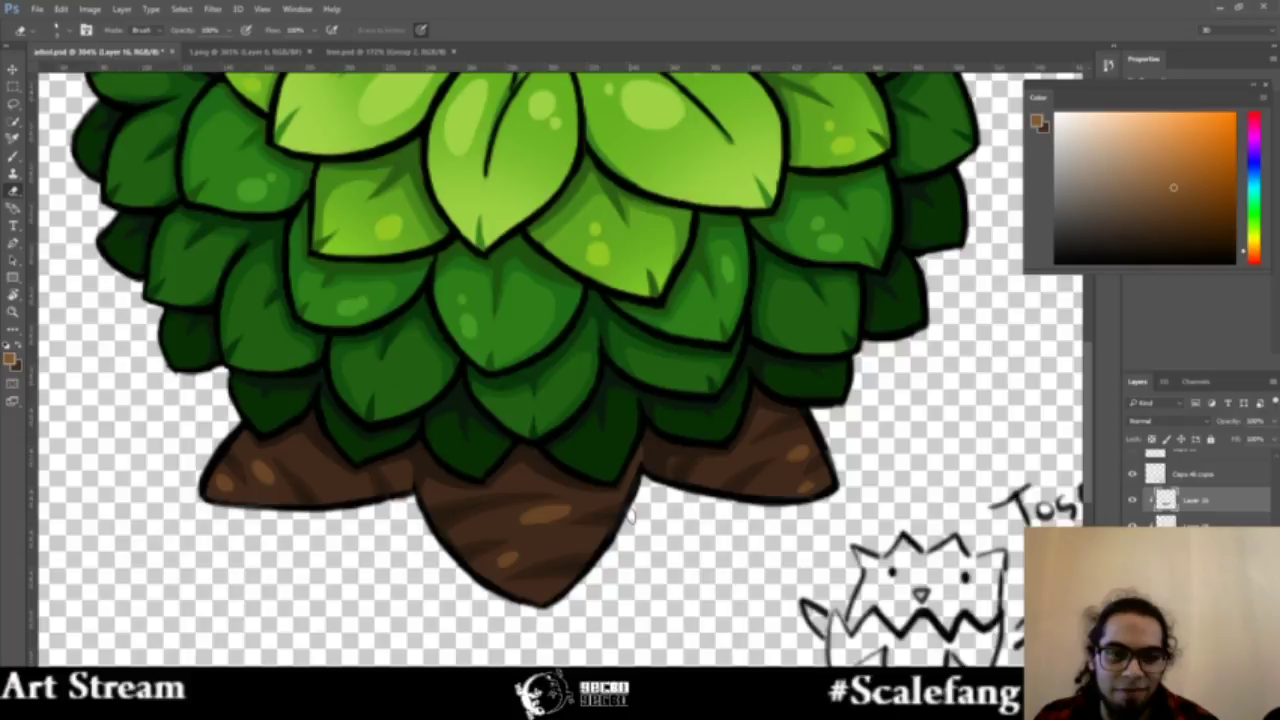
left_click_drag(729, 464, 671, 500)
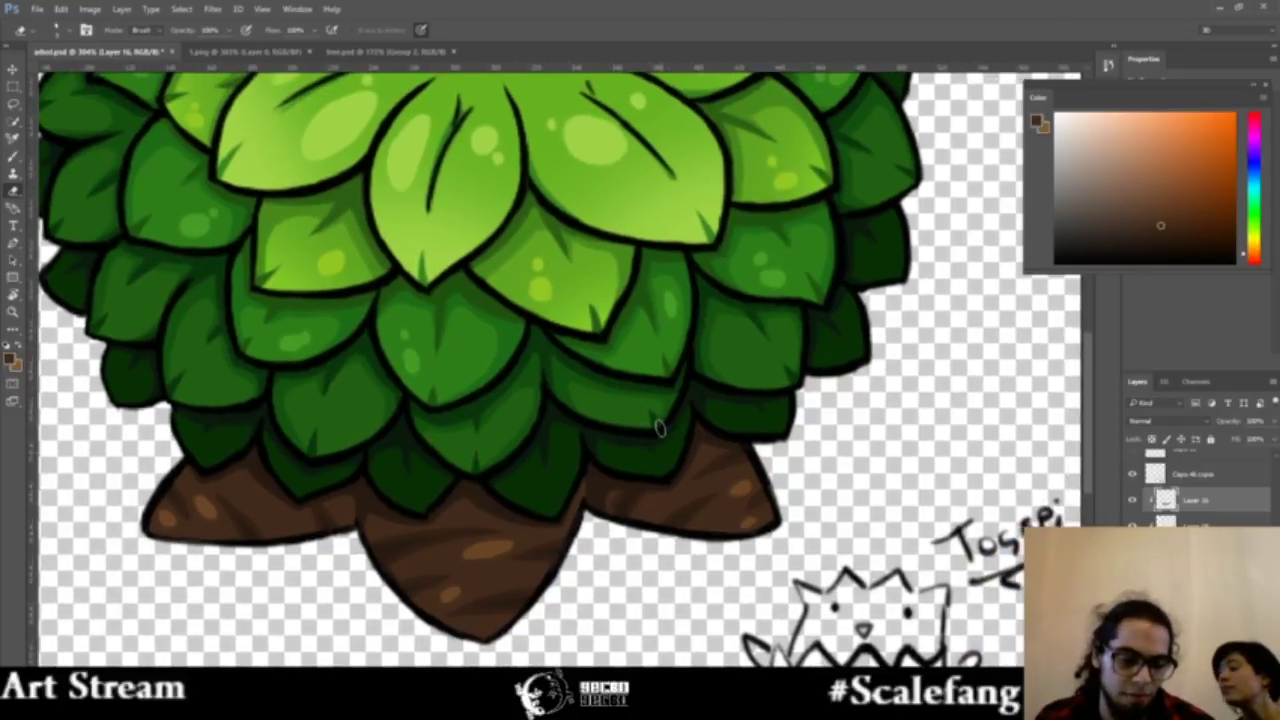
Step: Retouch the dark shading beneath the lowest leaves, then zoom out to 140%
key("b")
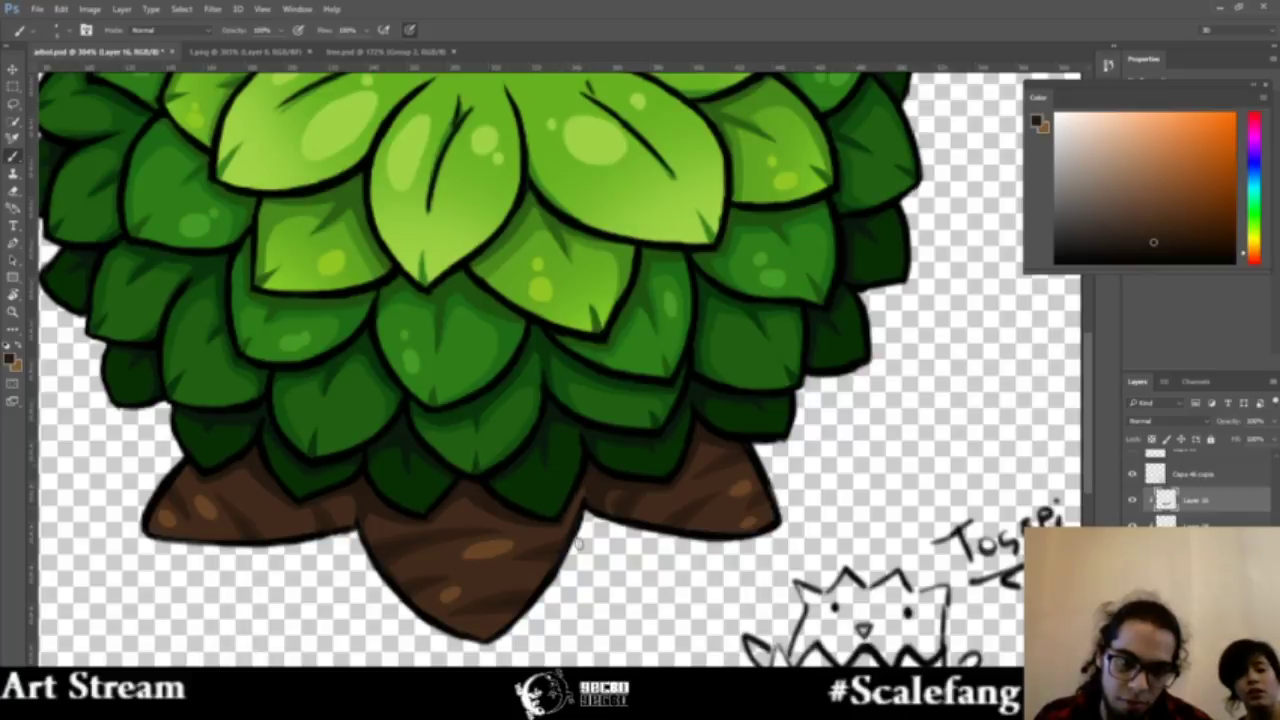
key("z")
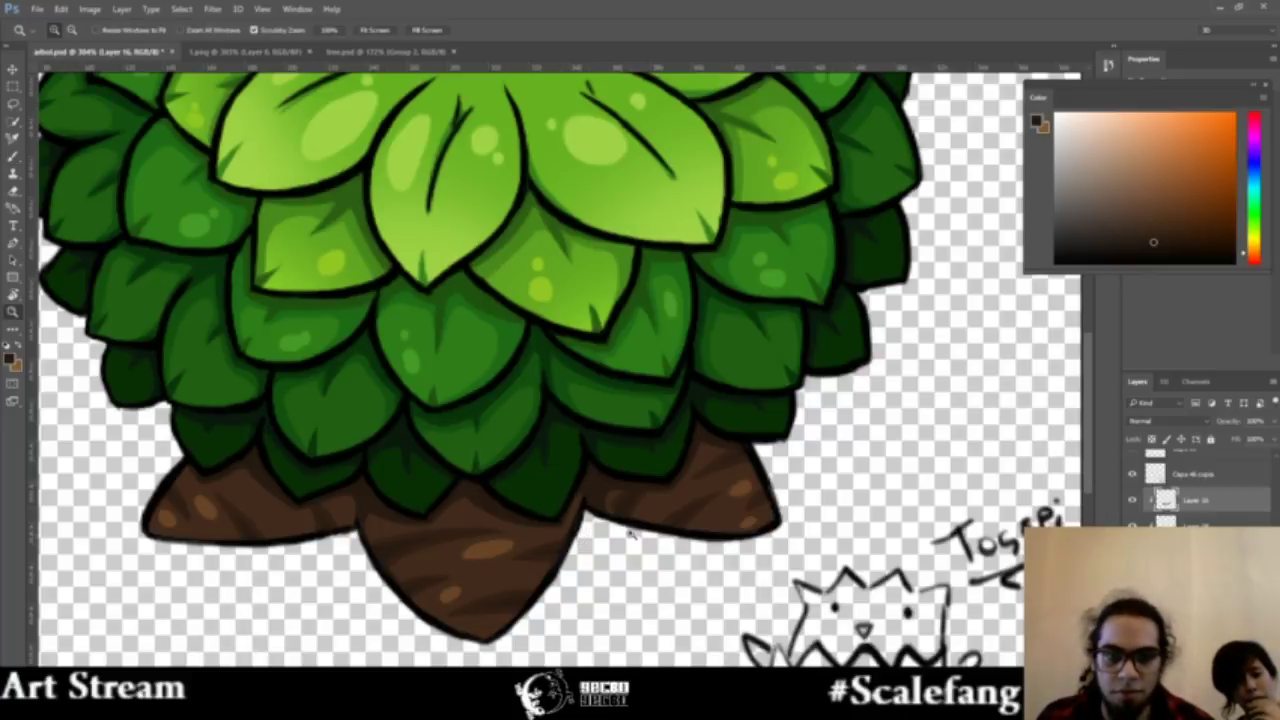
left_click_drag(630, 535, 595, 538)
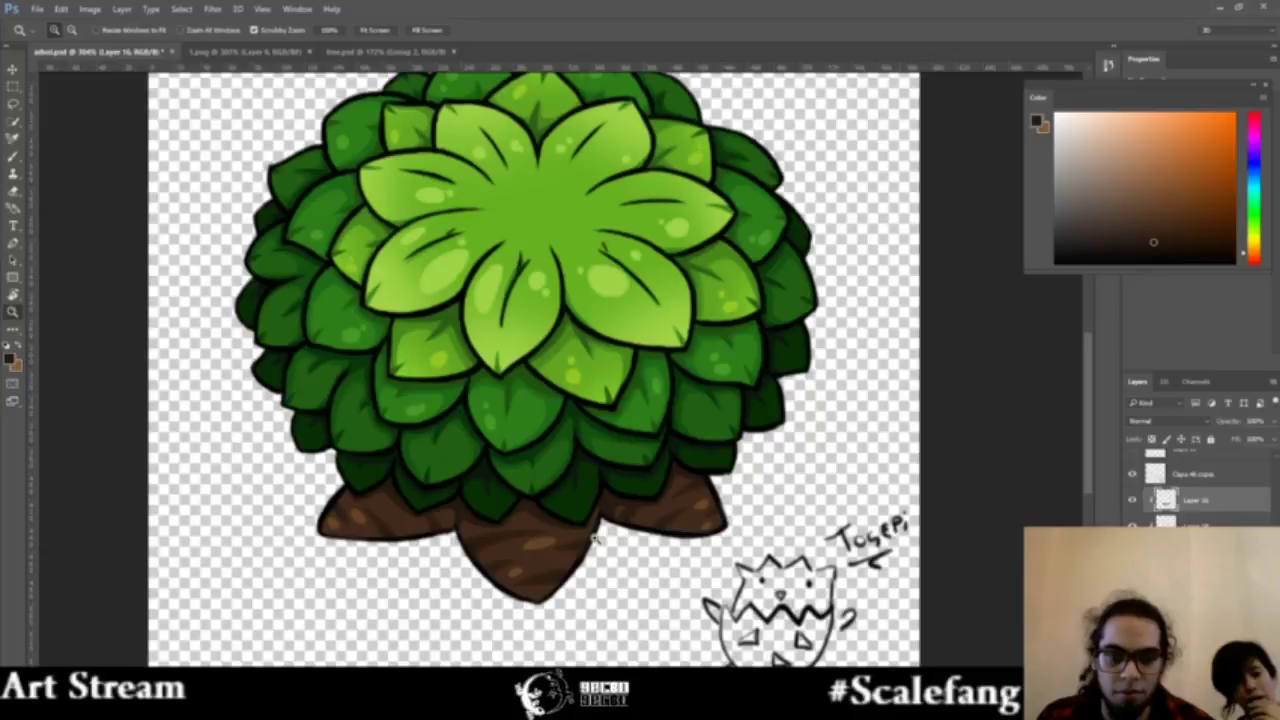
left_click(593, 538)
key("b")
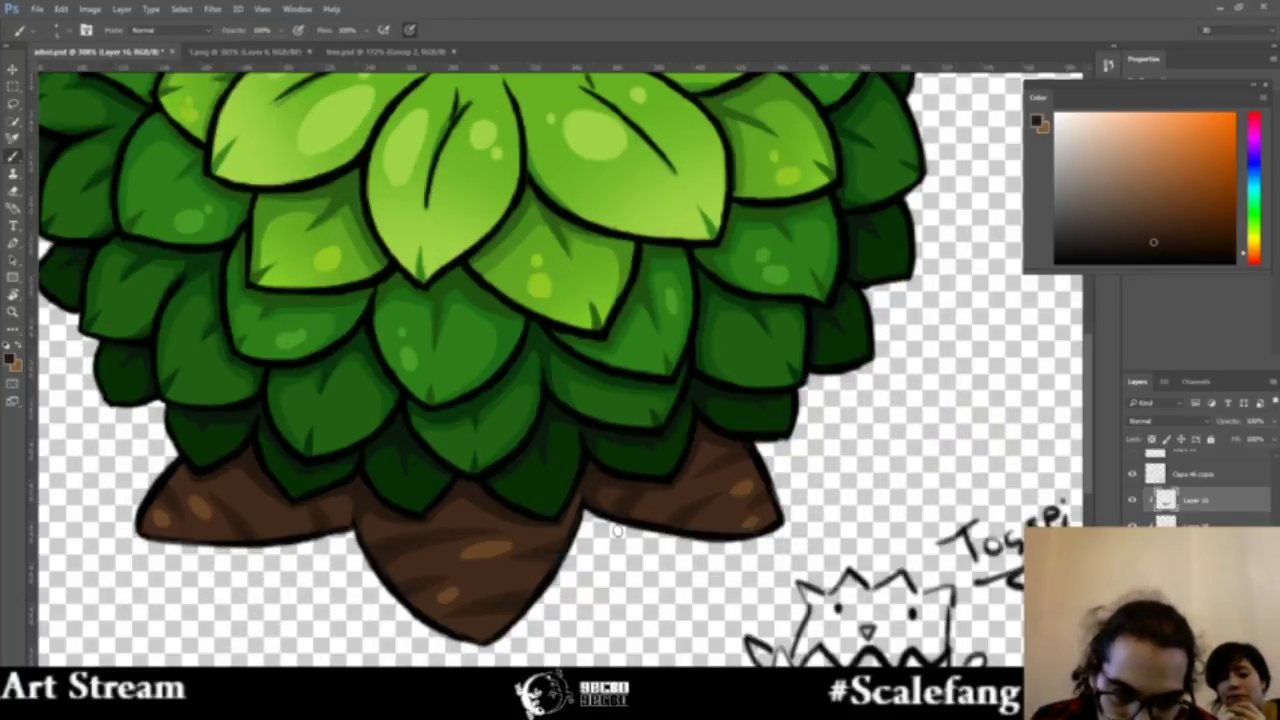
key("e")
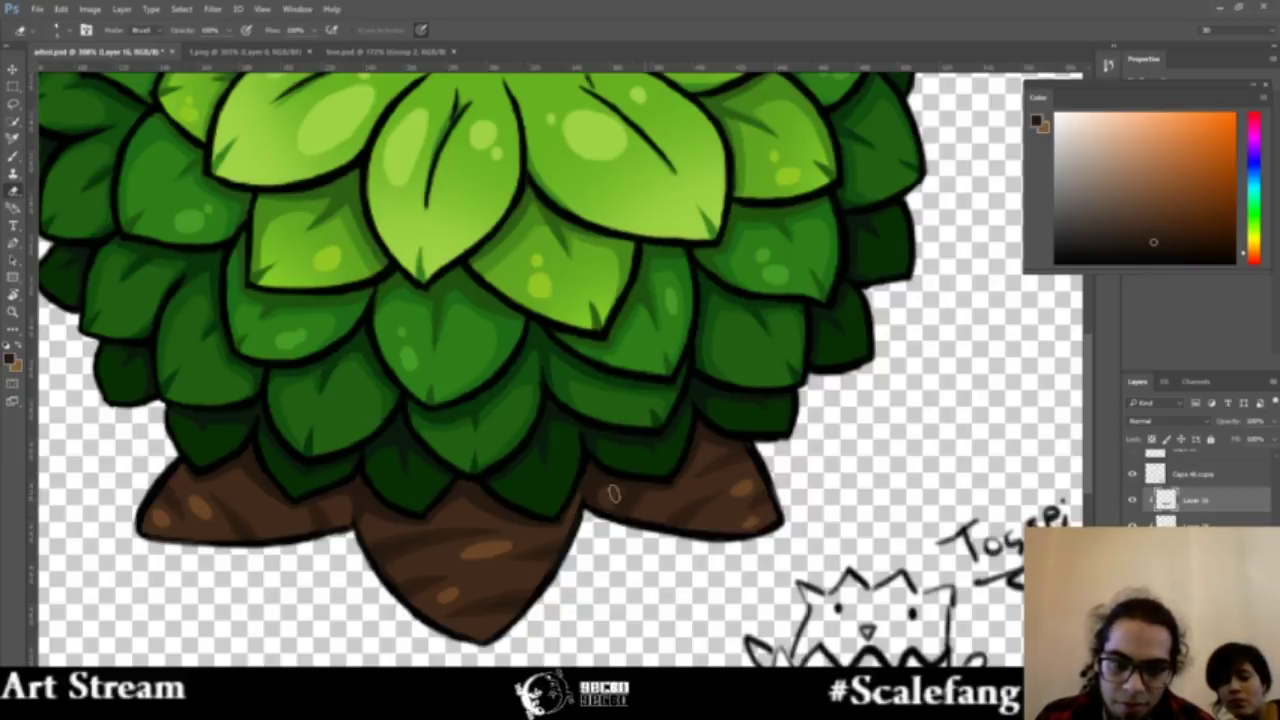
key("z")
left_click(700, 480, "alt")
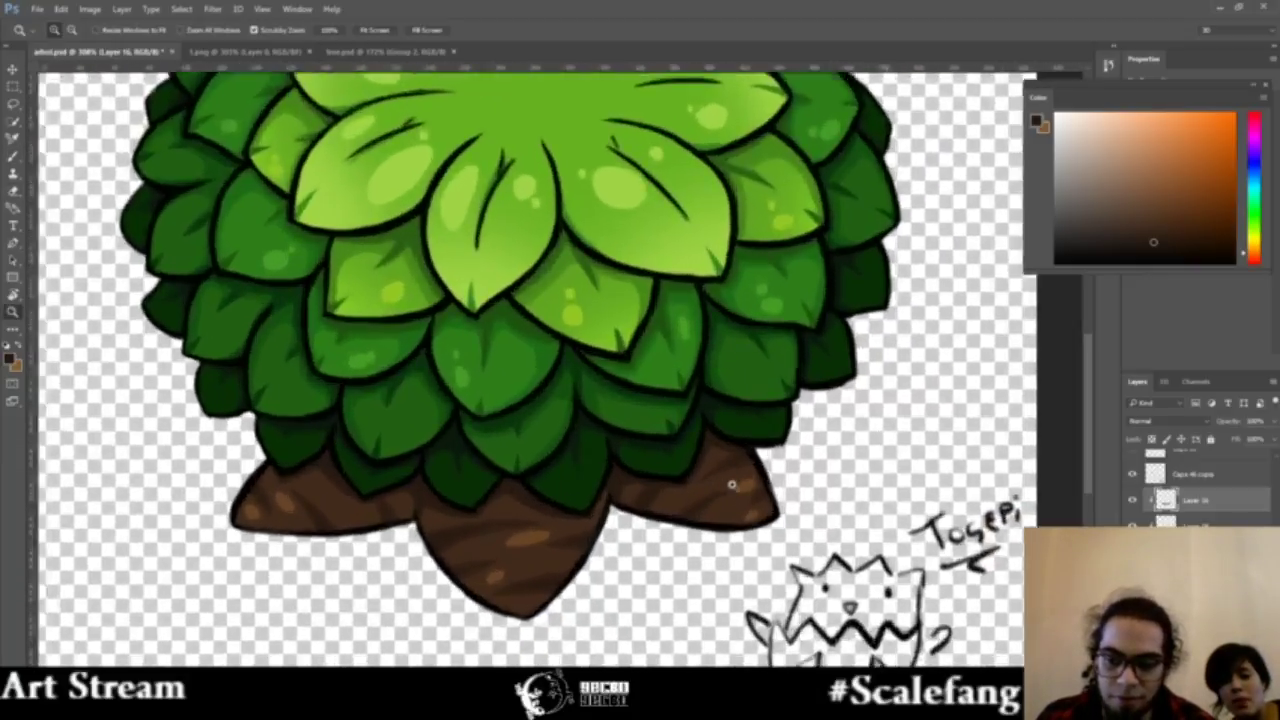
key("e")
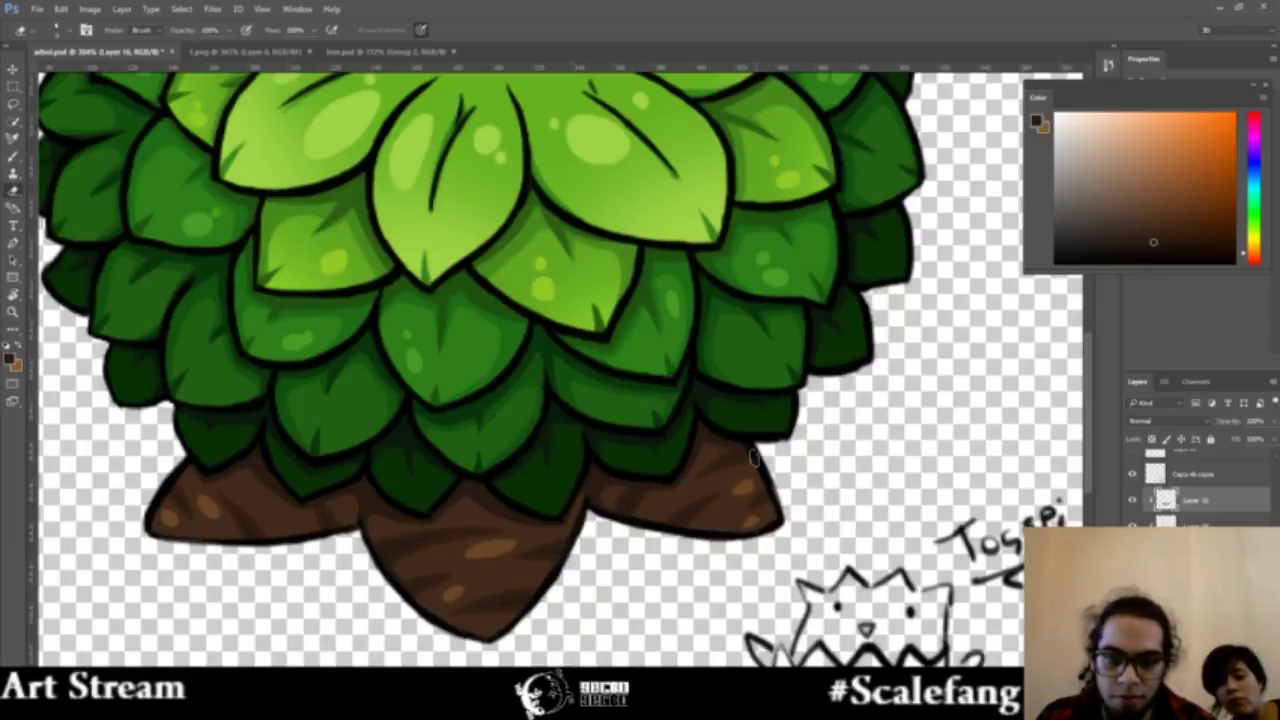
key("z")
left_click(757, 483, "alt")
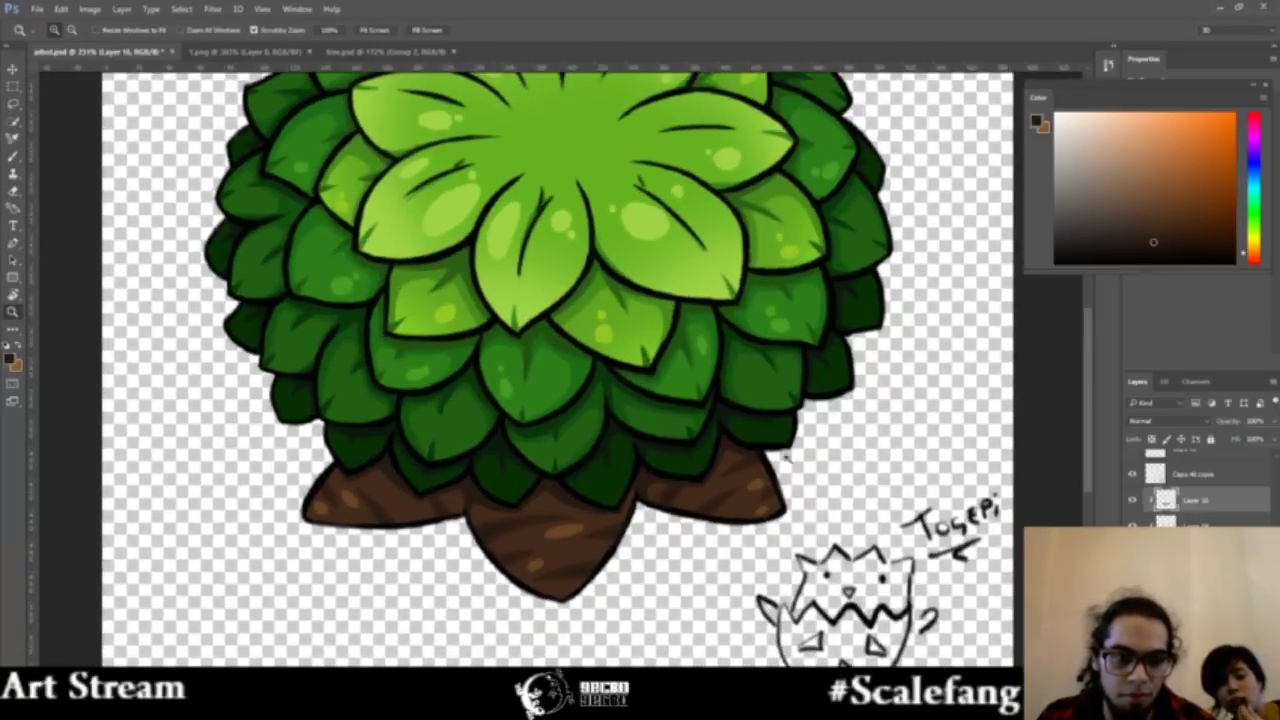
left_click(816, 372, "alt")
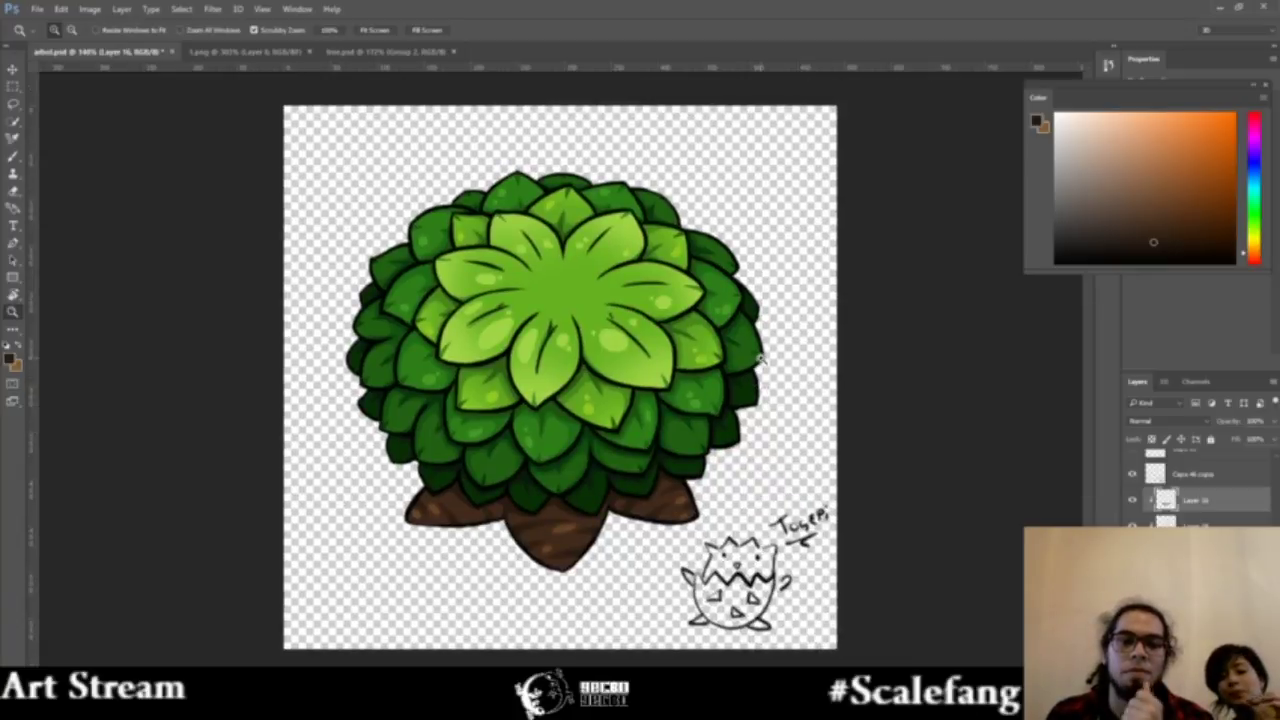
Step: Save the tree drawing with File > Save and zoom in slightly
left_click(37, 9)
left_click(61, 148)
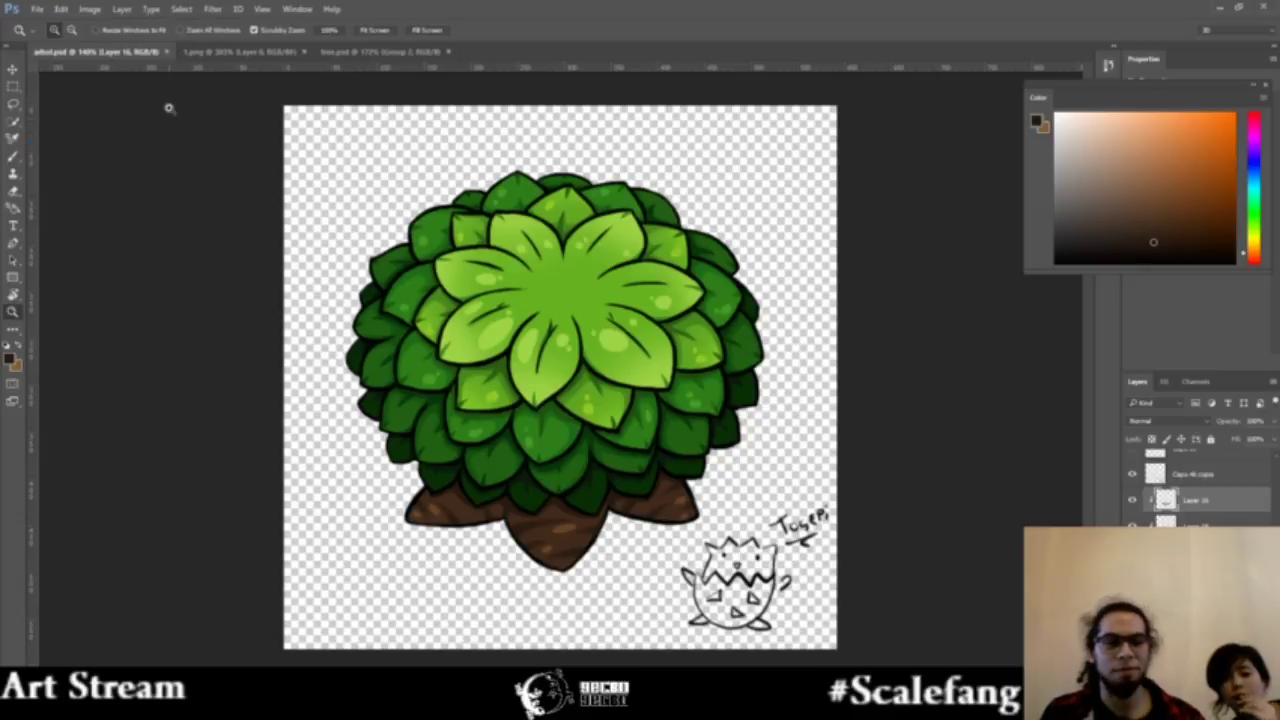
left_click(169, 108)
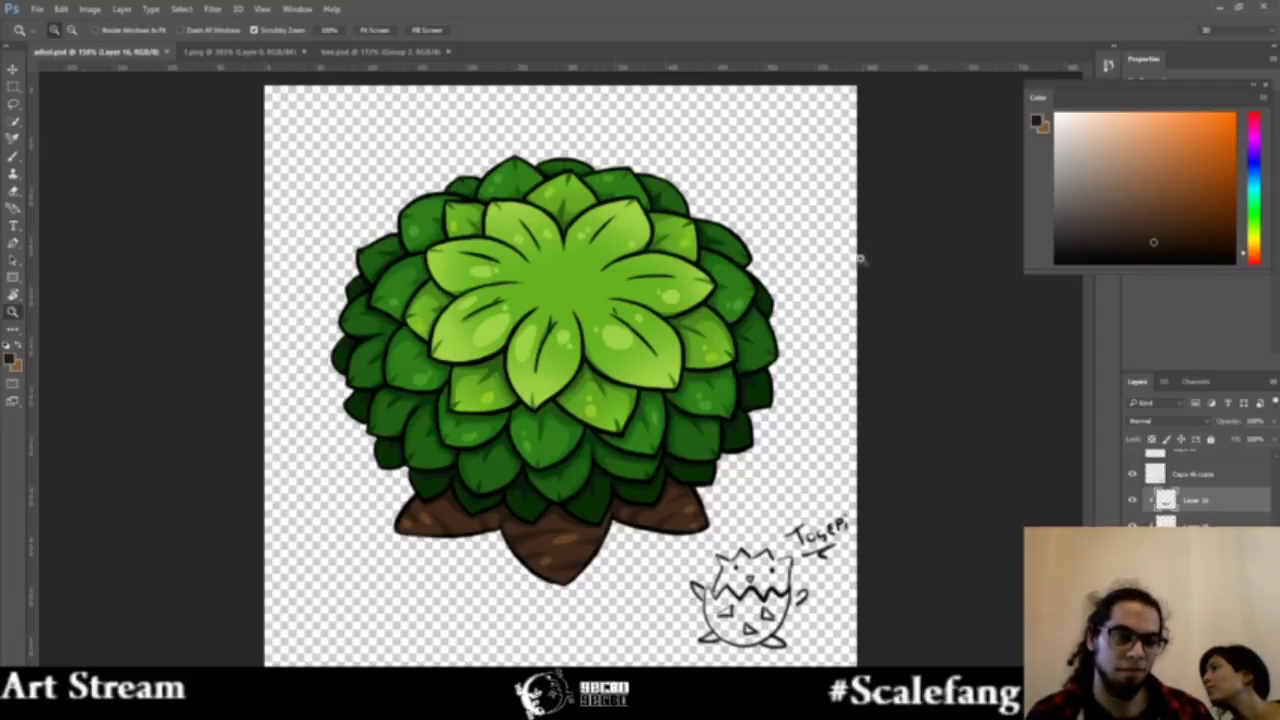
scroll(817, 385, "down", 1)
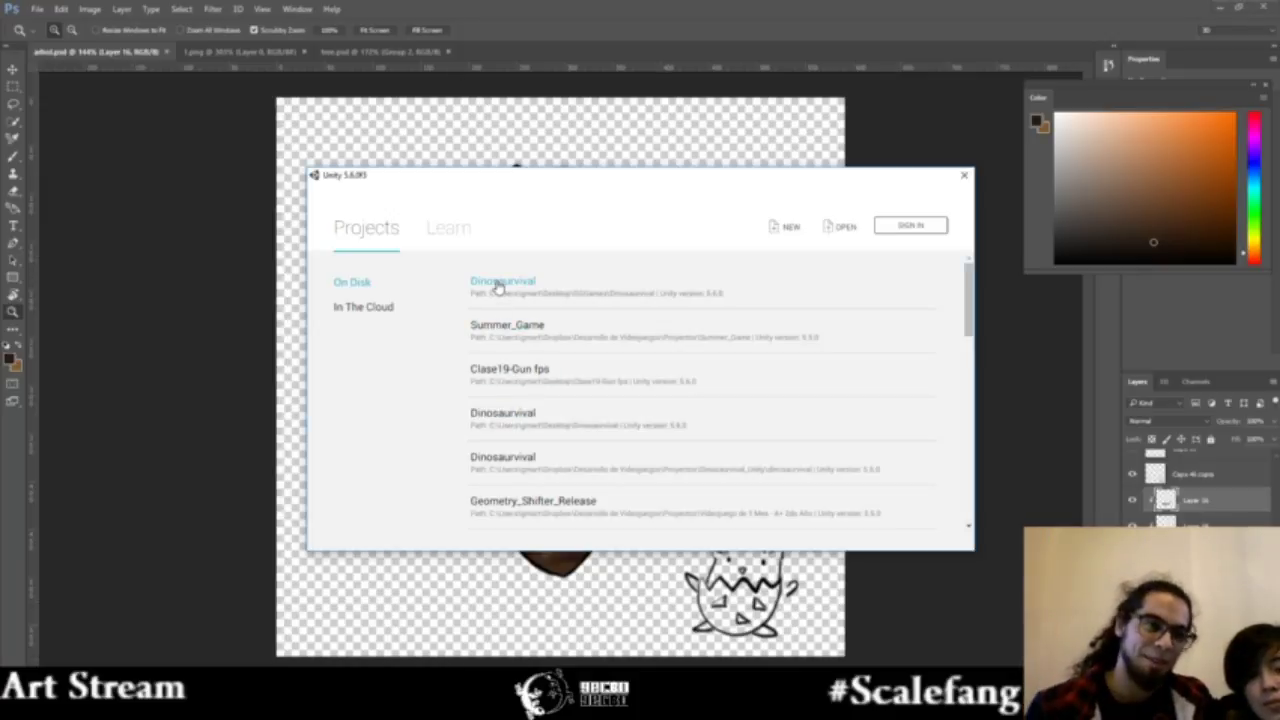
Step: Close the Unity launcher and check Photoshop's Open Recent file list
left_click(494, 282)
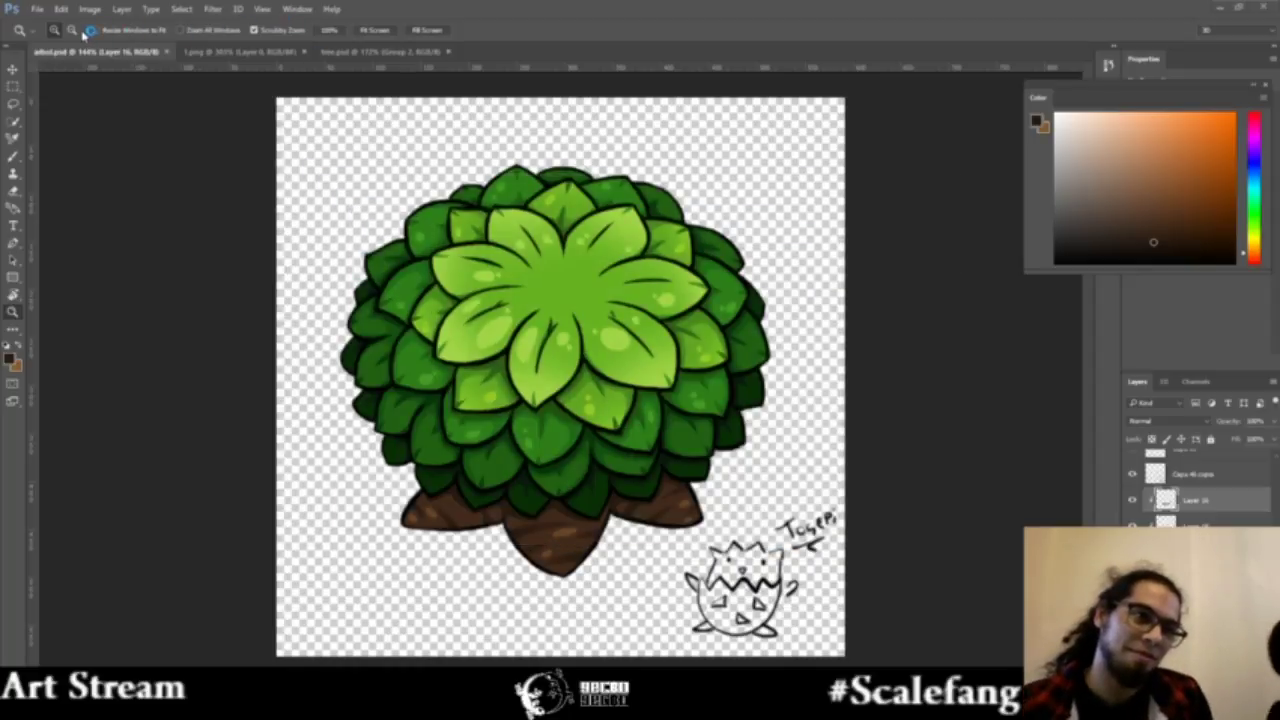
left_click(40, 10)
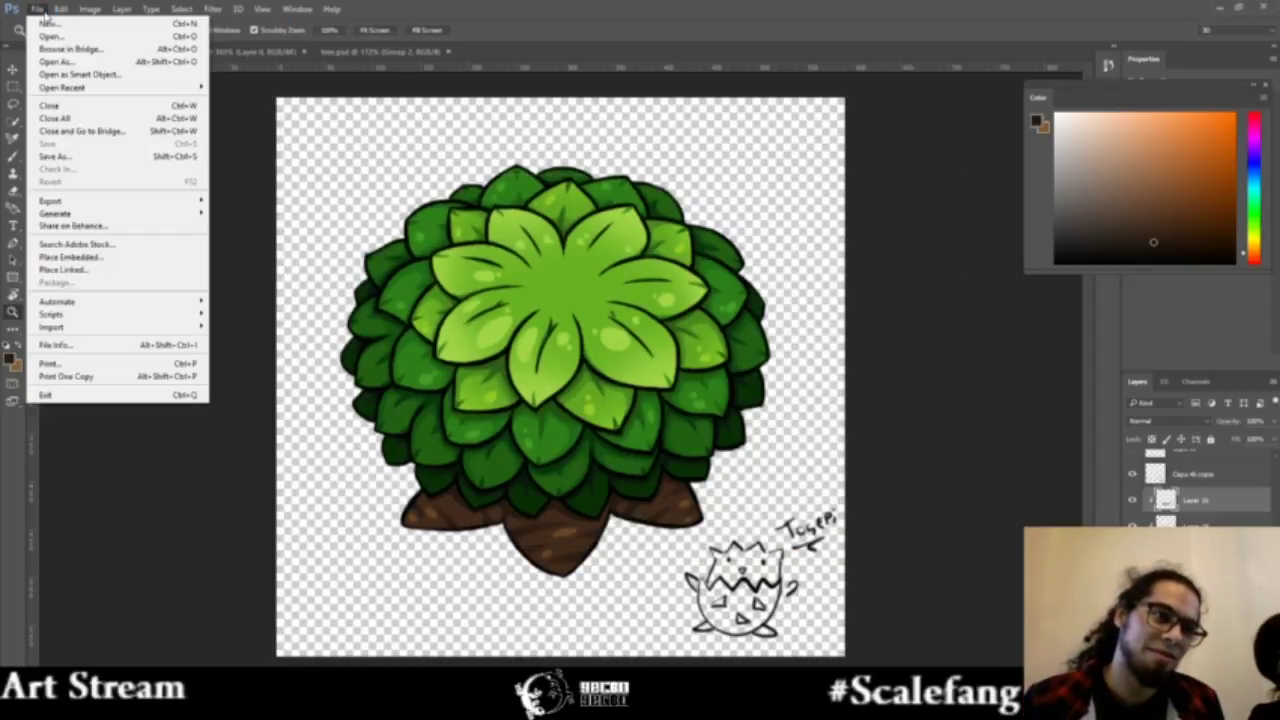
key("Escape")
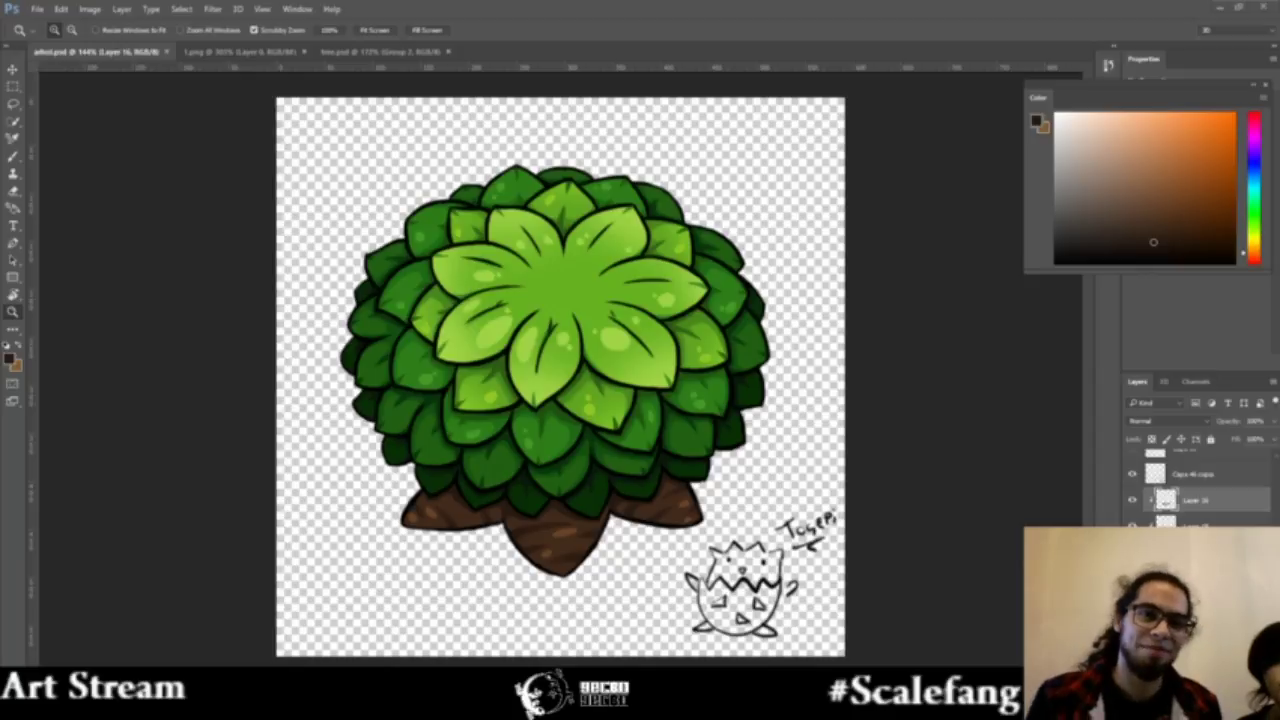
Step: Compare the sketchy tree.psd and clean arbol.psd documents by switching tabs
left_click(365, 50)
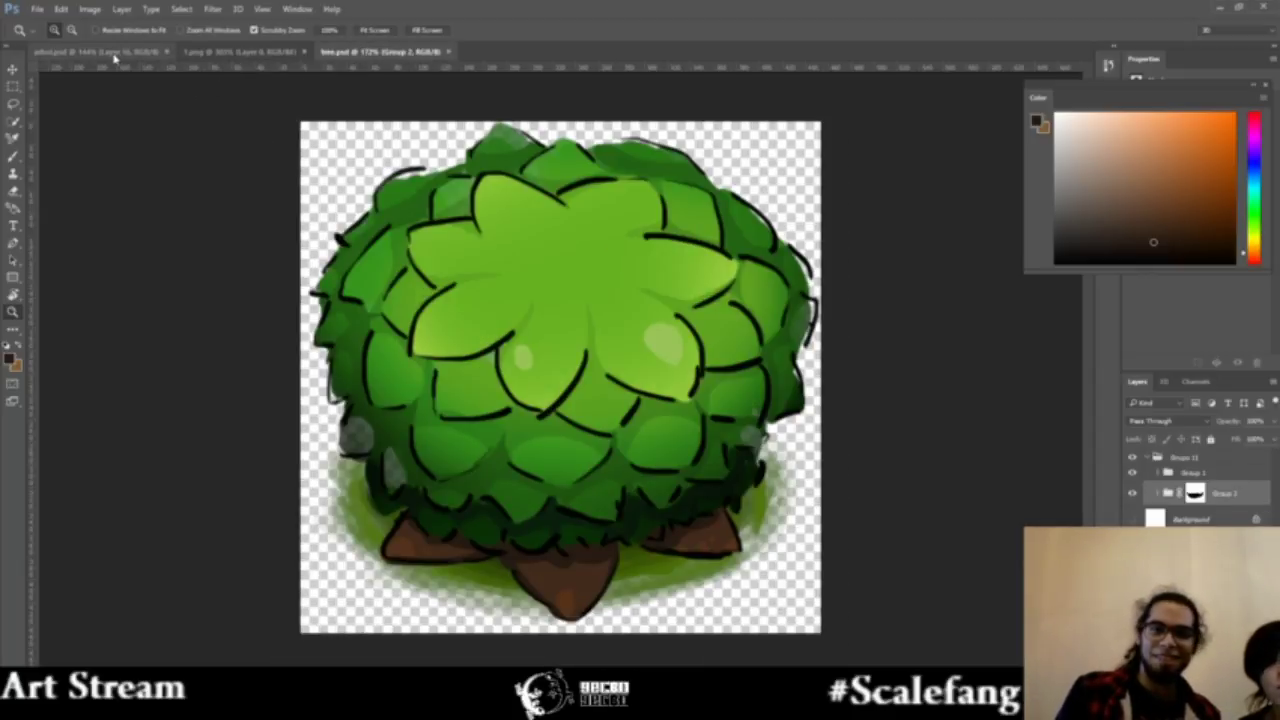
left_click(113, 52)
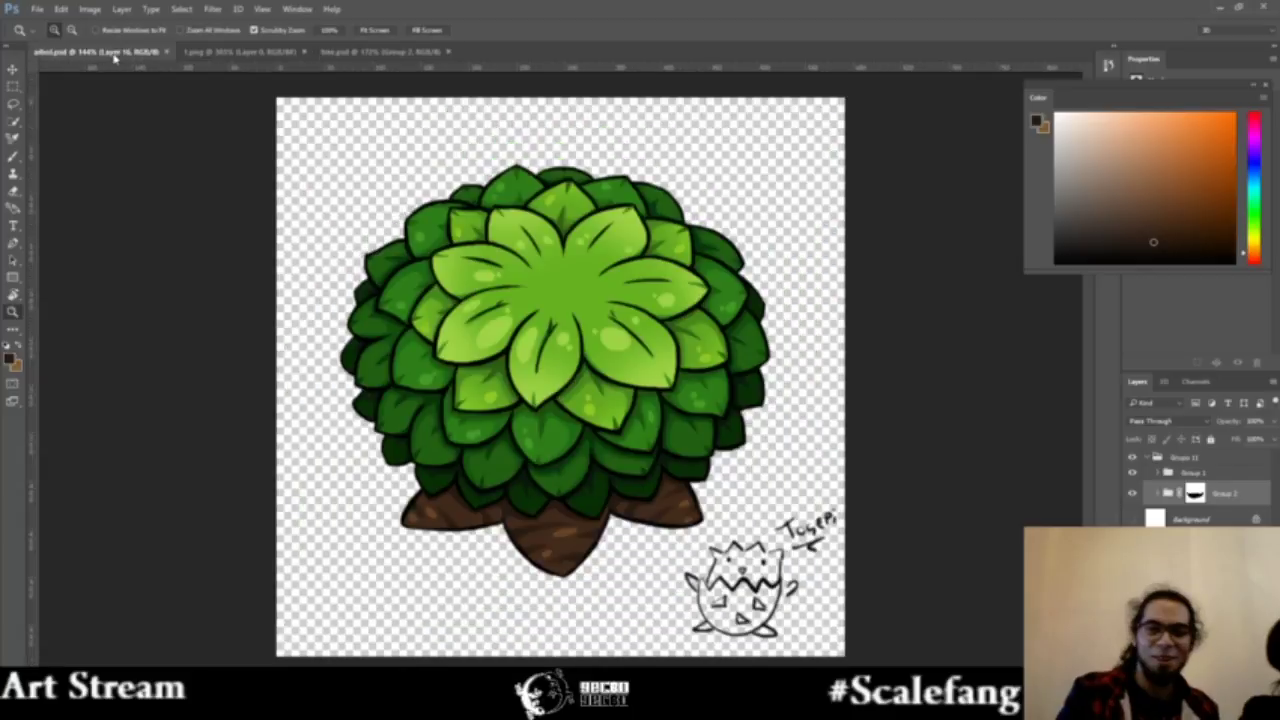
left_click(370, 50)
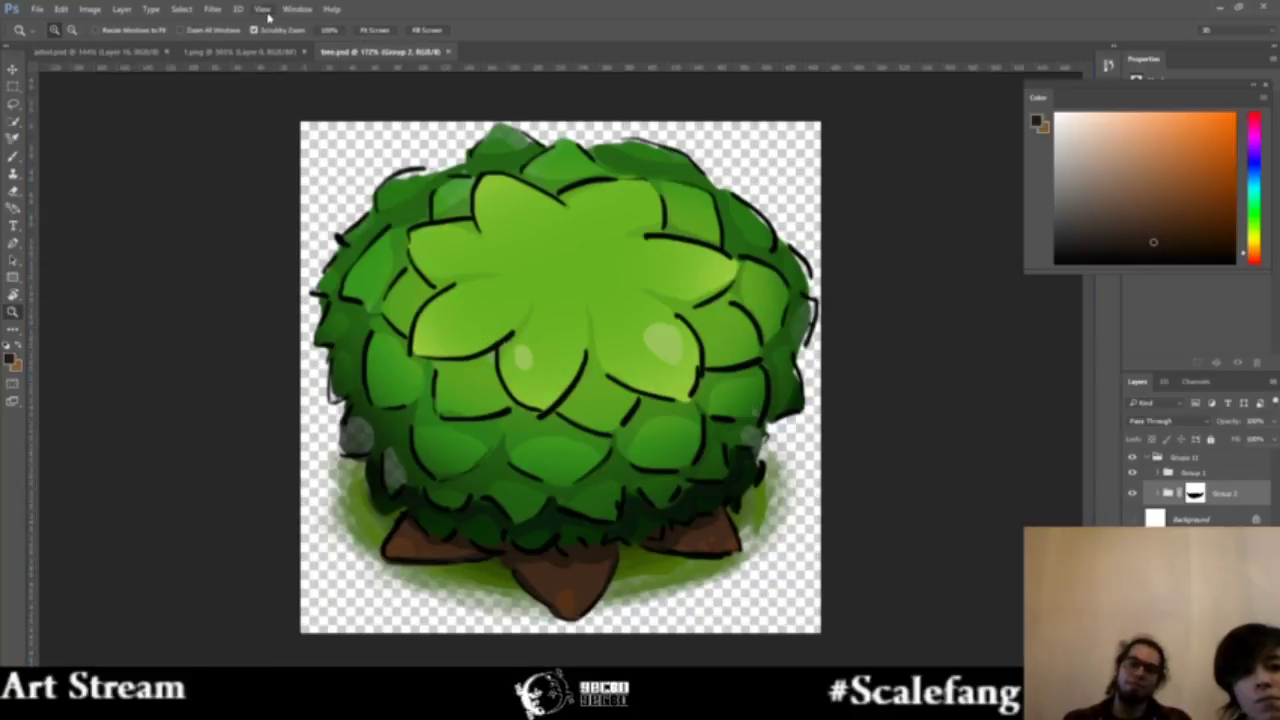
left_click(297, 9)
mouse_move(320, 23)
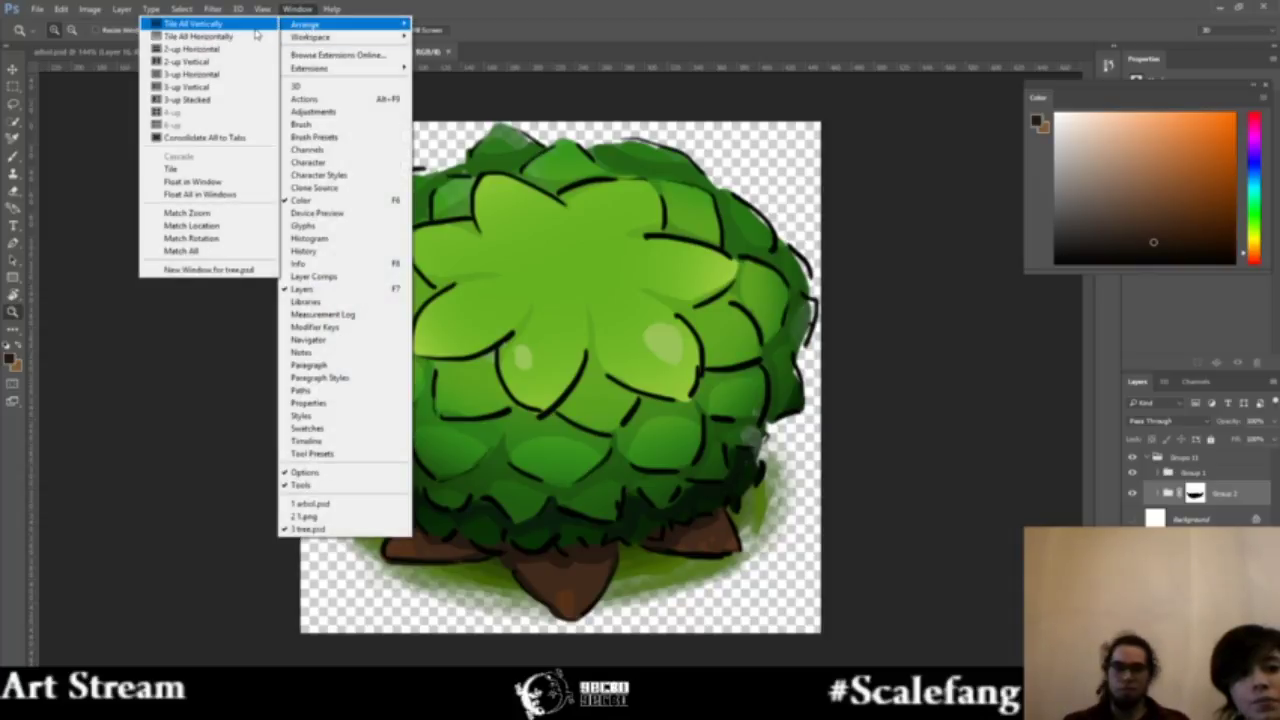
Step: Tile tree.psd and arbol.psd 2-up Vertical, close the Color panel, and zoom out on tree.psd
left_click(251, 61)
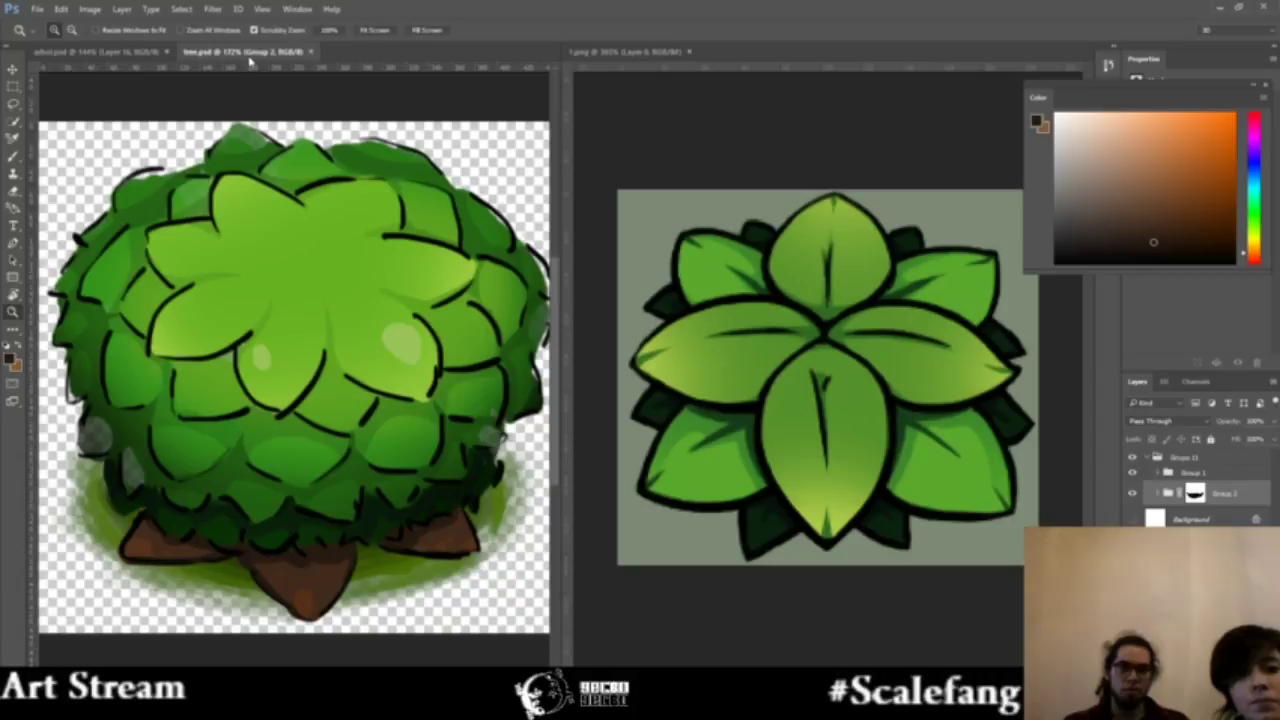
left_click_drag(140, 51, 770, 50)
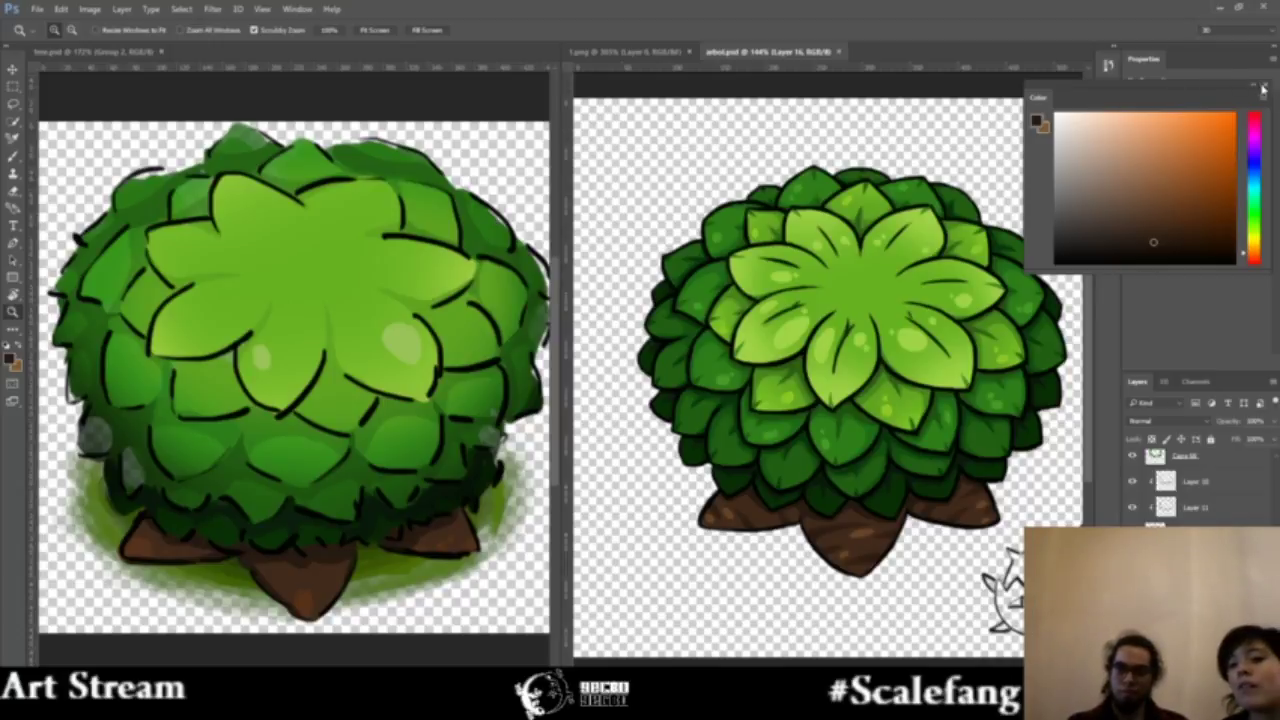
left_click(1258, 87)
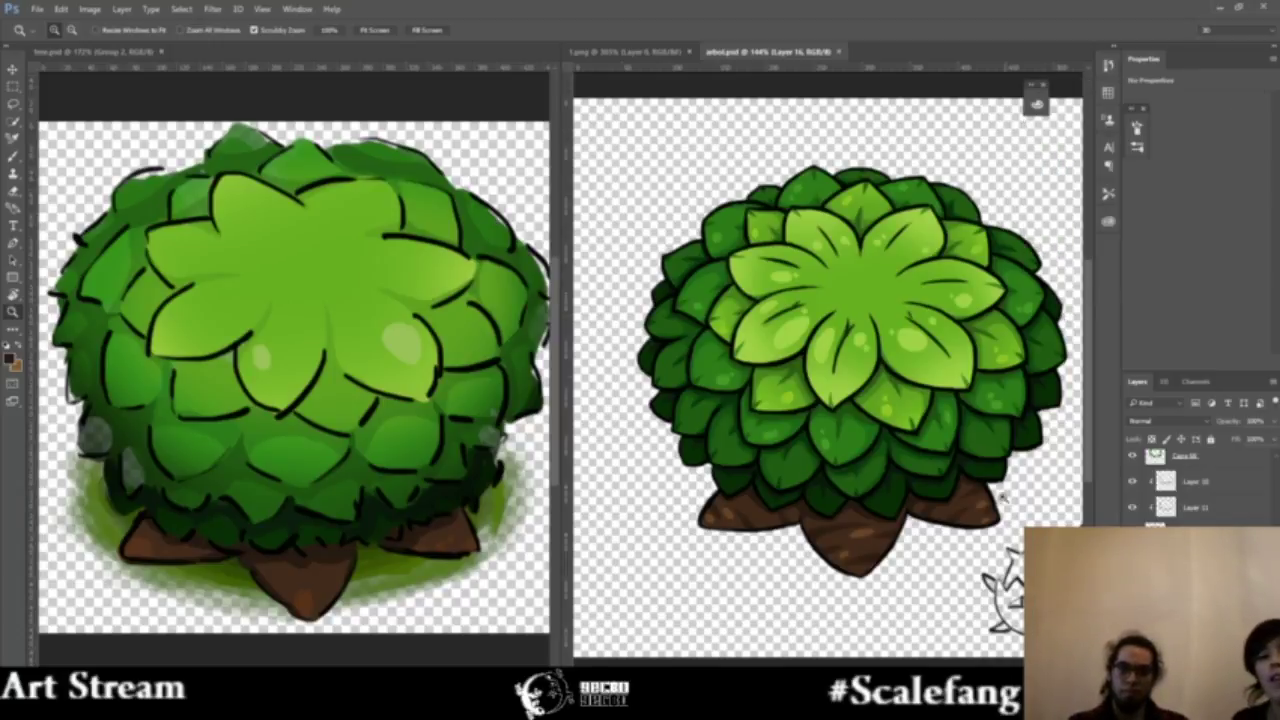
scroll(828, 360, "right", 2)
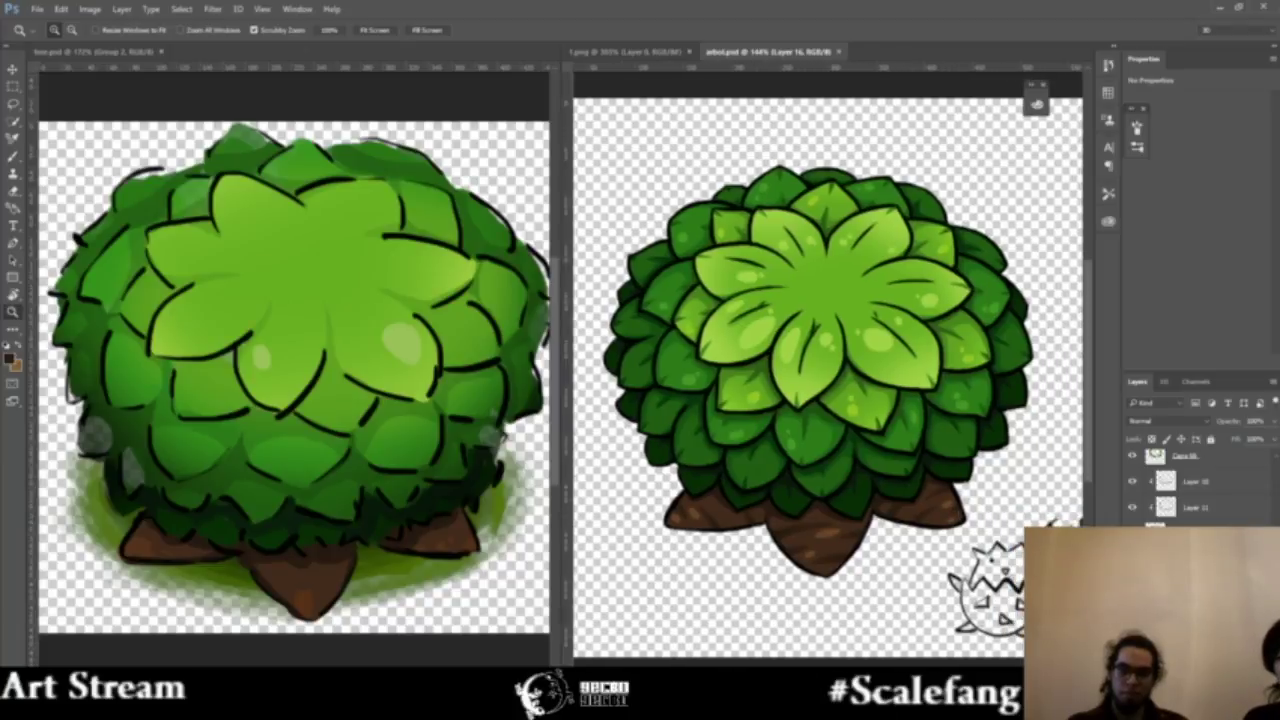
left_click(507, 596)
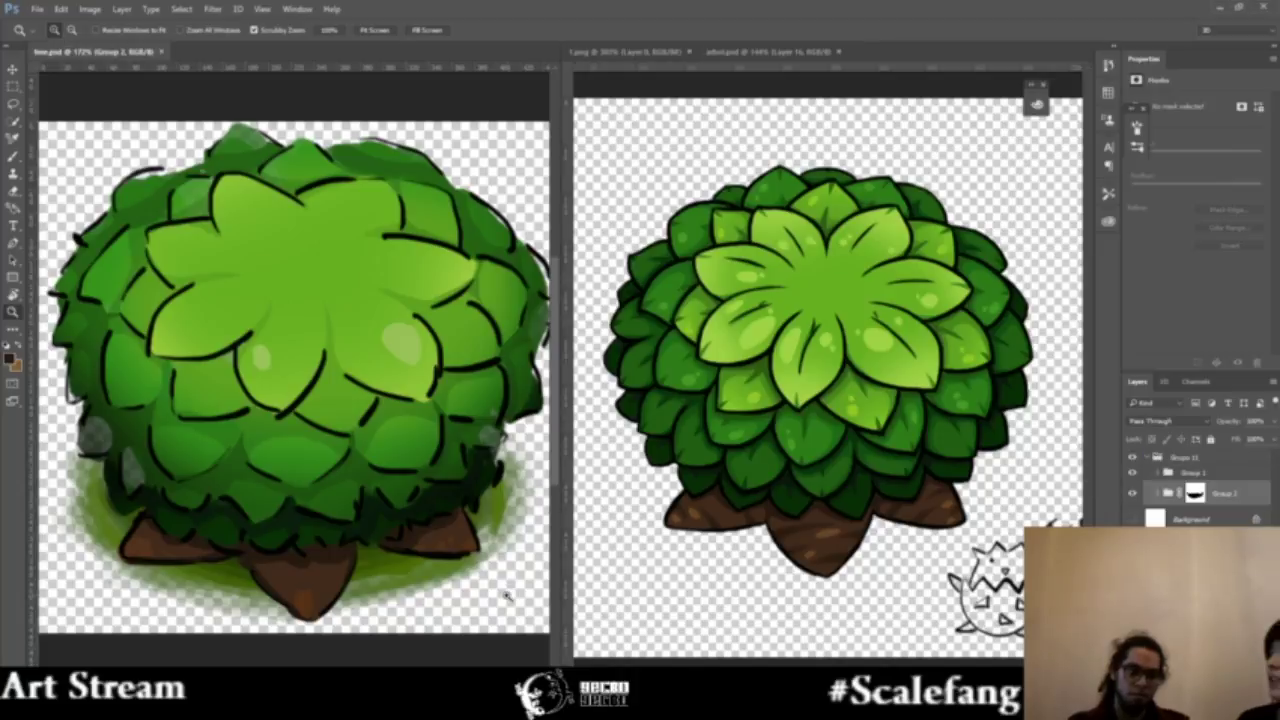
mouse_move(507, 596)
left_mouse_down()
mouse_move(483, 600)
mouse_move(500, 601)
left_mouse_up()
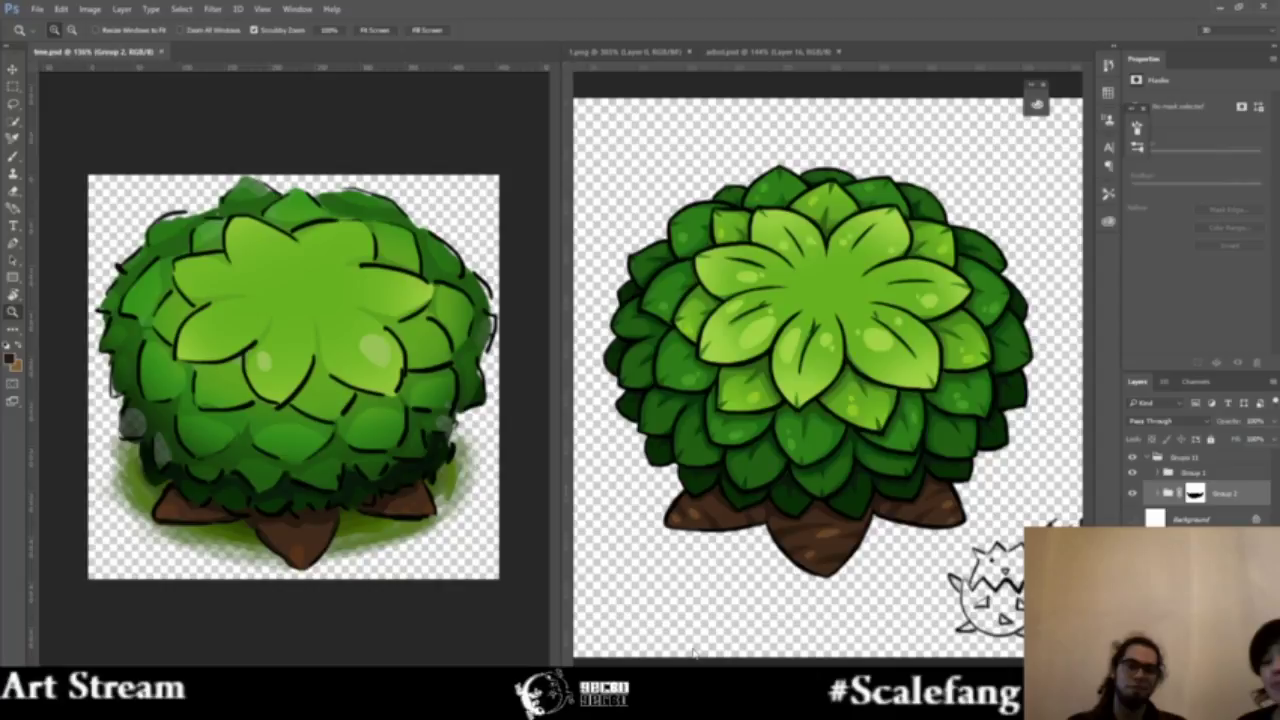
key("v")
left_click(940, 517)
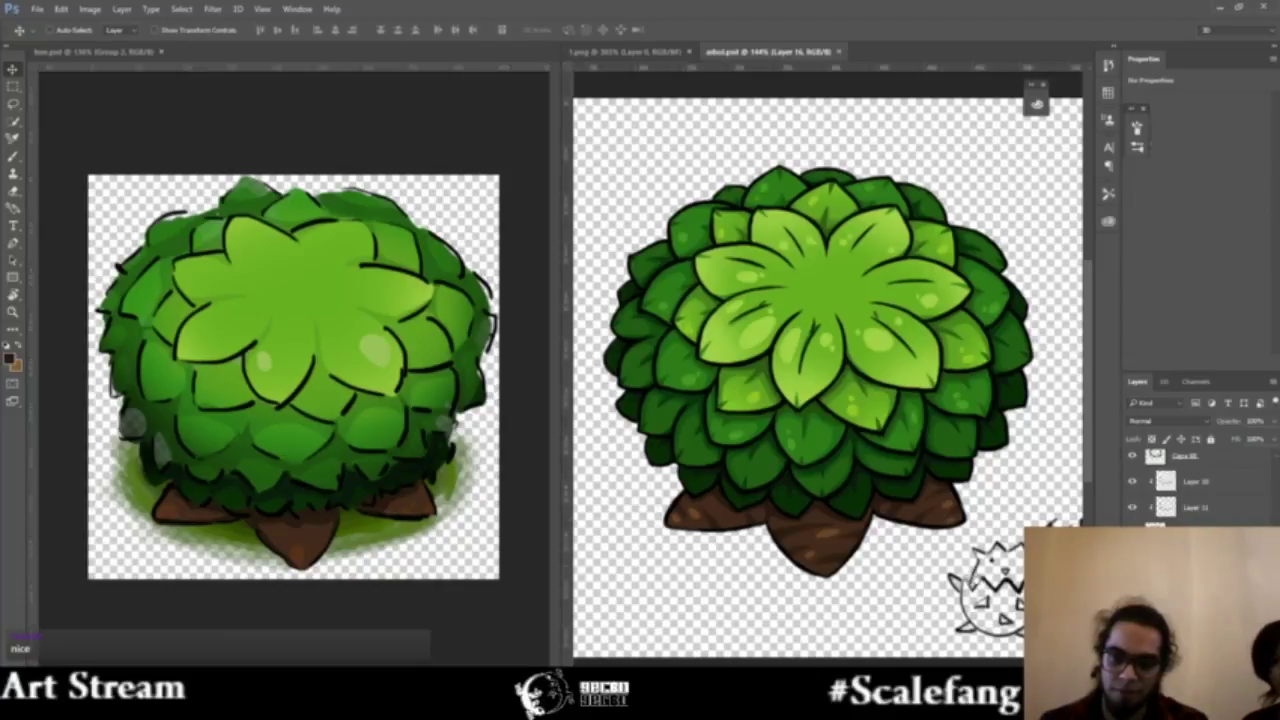
scroll(862, 372, "up", 2)
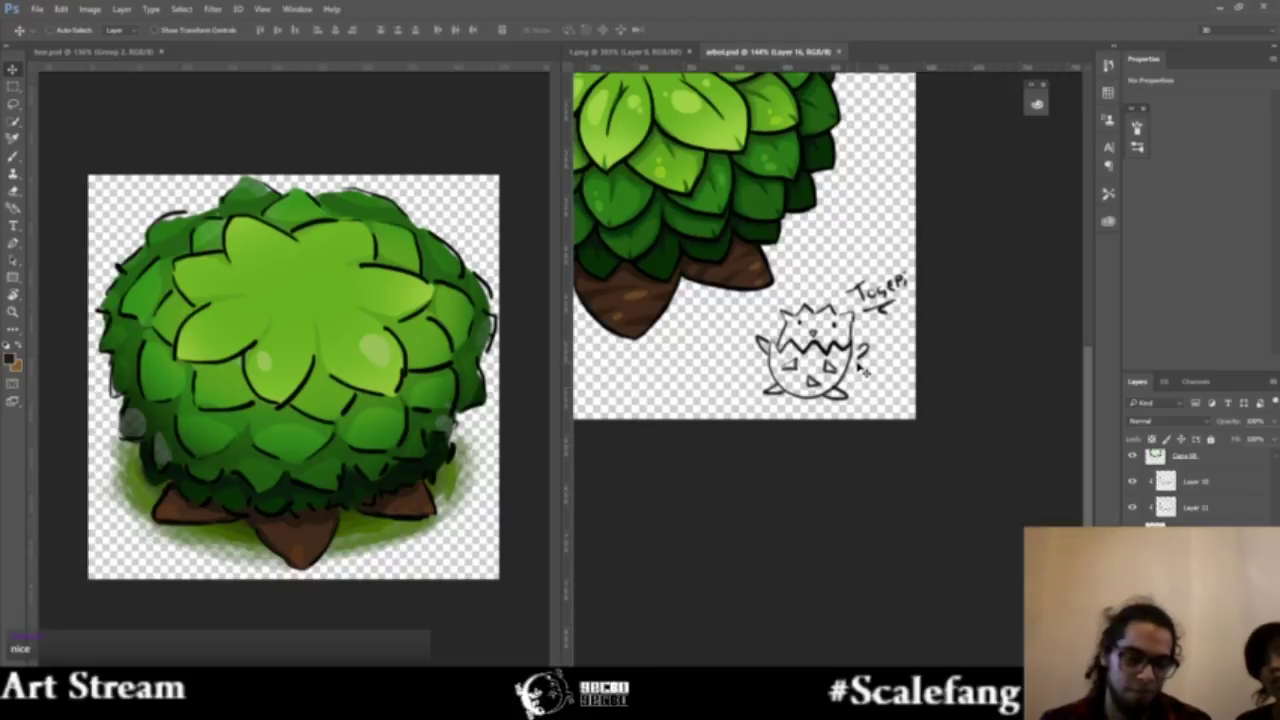
scroll(862, 371, "up", 1)
scroll(866, 374, "up", 1)
scroll(875, 380, "up", 1)
scroll(890, 388, "up", 1)
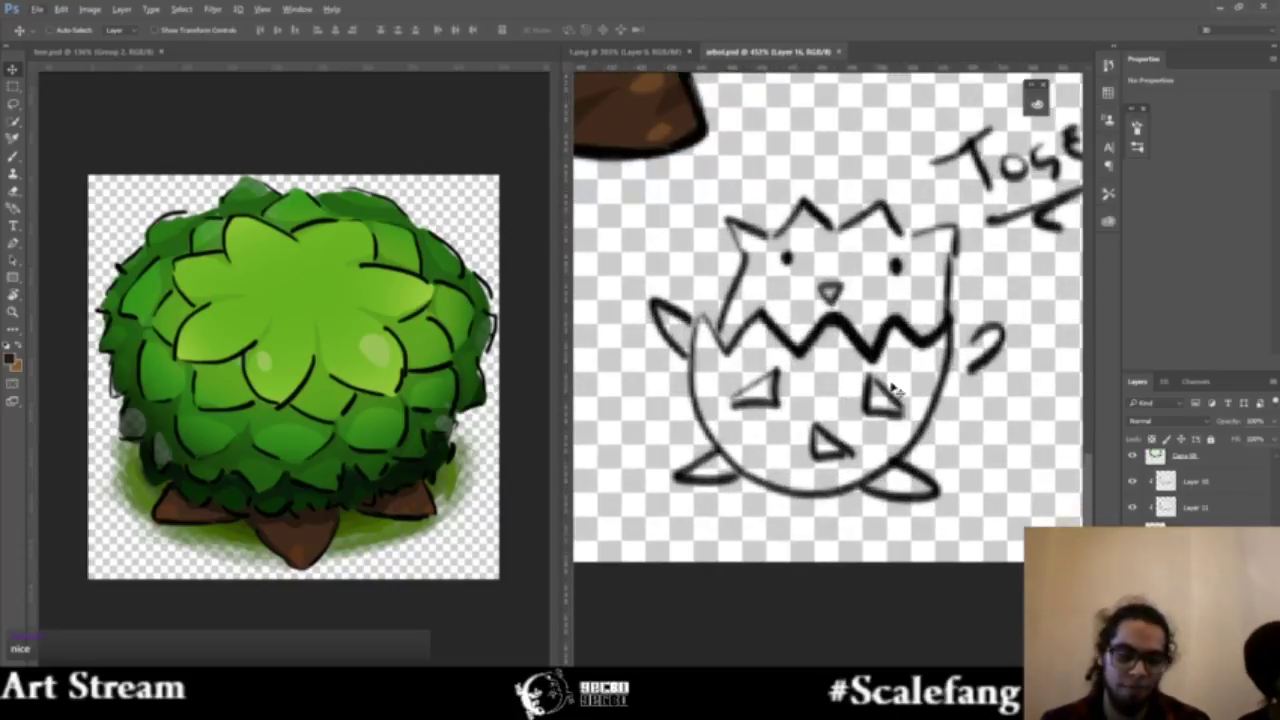
scroll(893, 390, "down", 1)
scroll(880, 388, "up", 1)
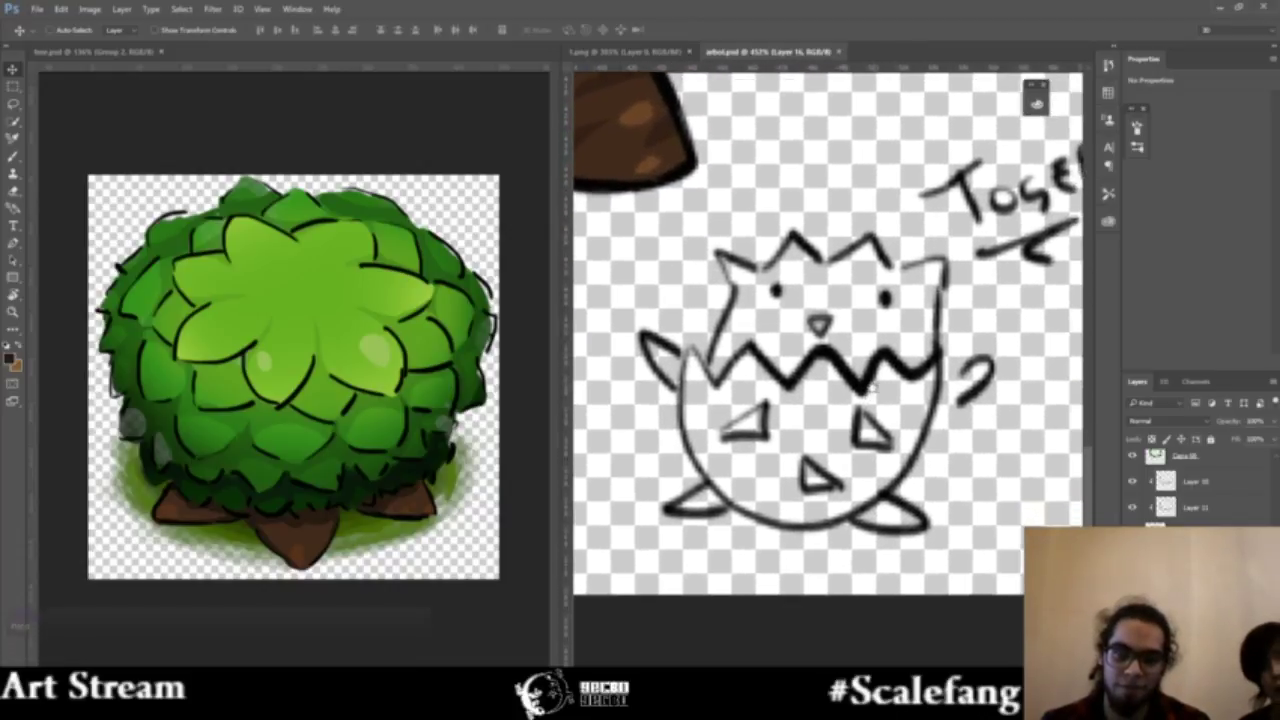
scroll(872, 388, "down", 1)
scroll(878, 394, "up", 1)
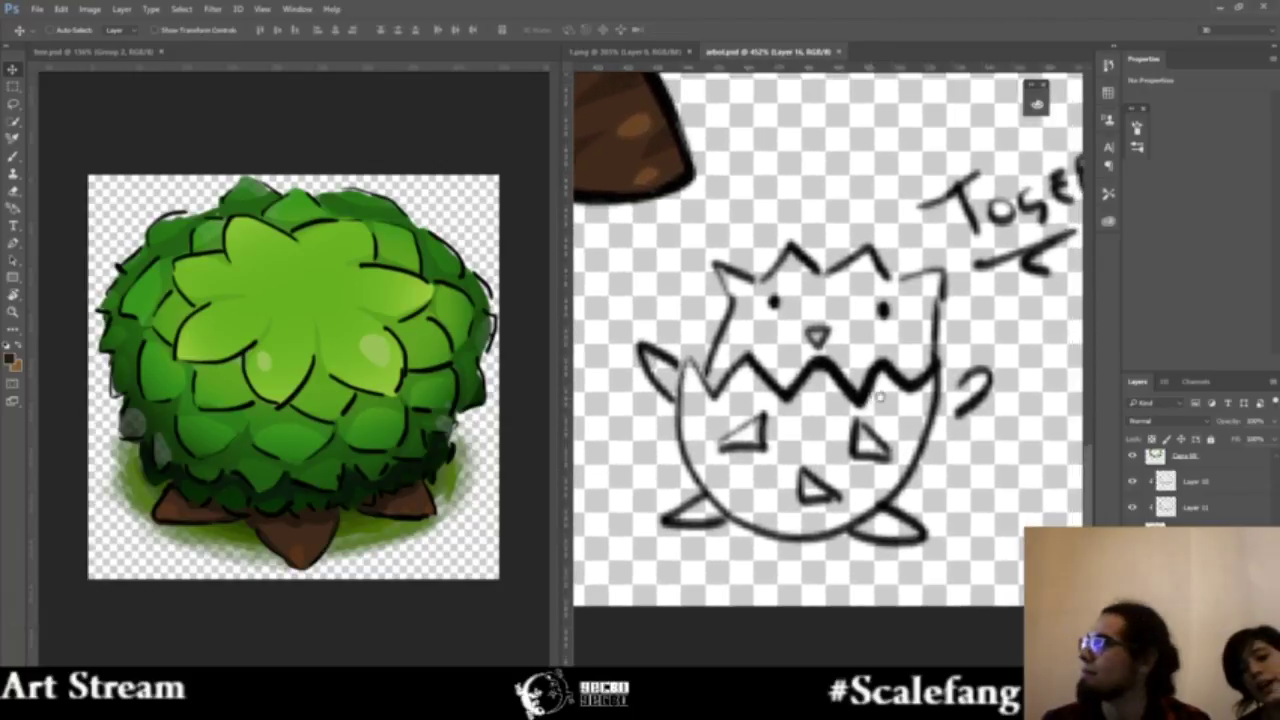
scroll(880, 397, "down", 1)
scroll(845, 391, "up", 1)
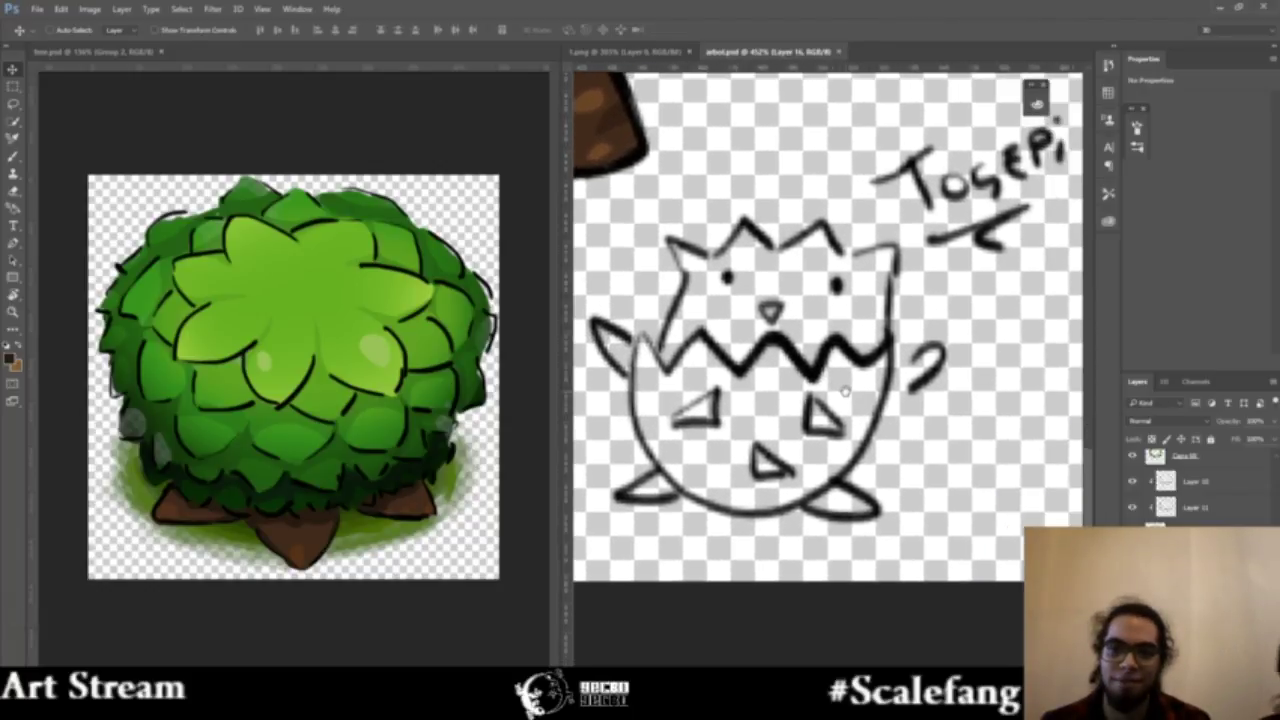
left_click_drag(845, 393, 938, 413)
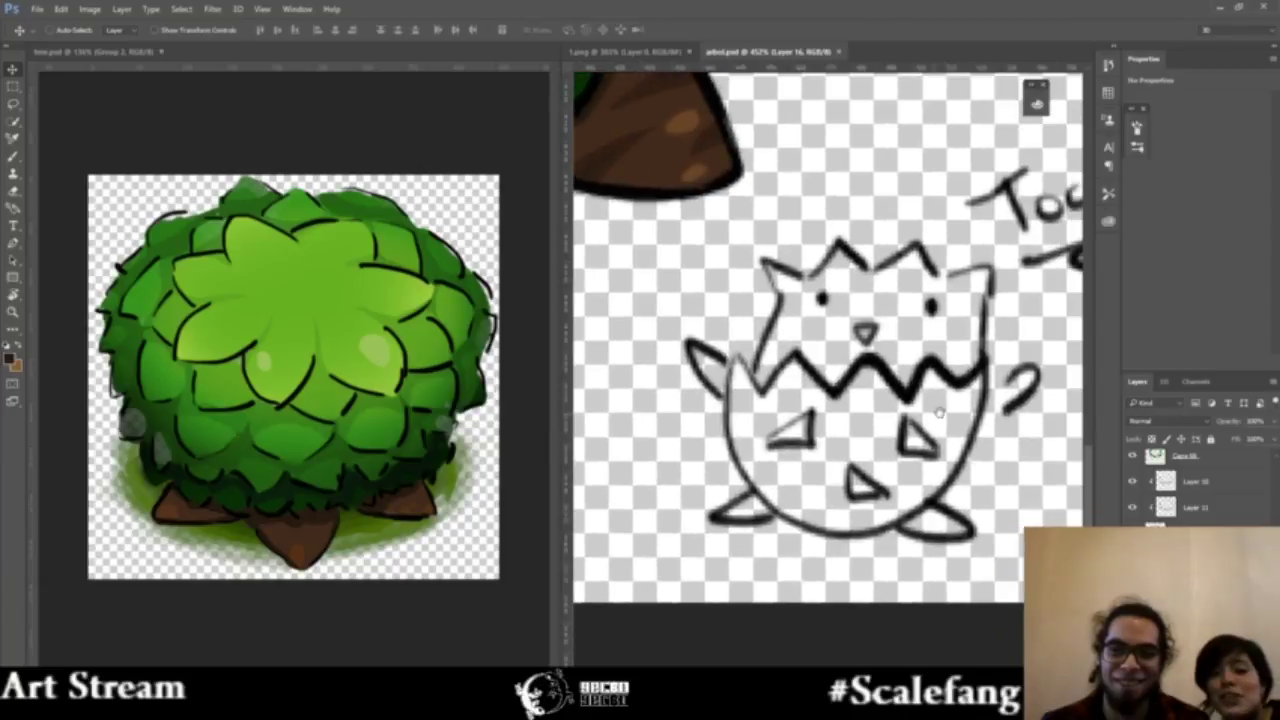
scroll(935, 405, "down", 1)
scroll(925, 360, "down", 1)
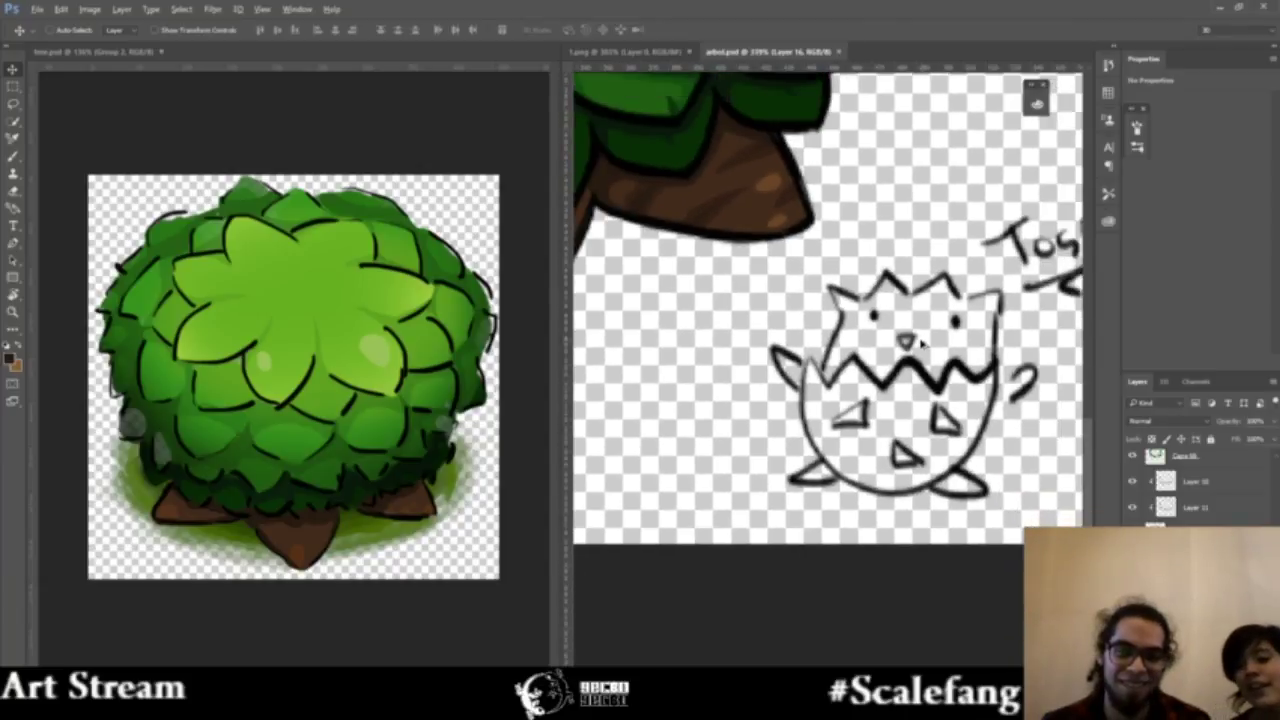
scroll(922, 342, "down", 3)
scroll(942, 437, "up", 1)
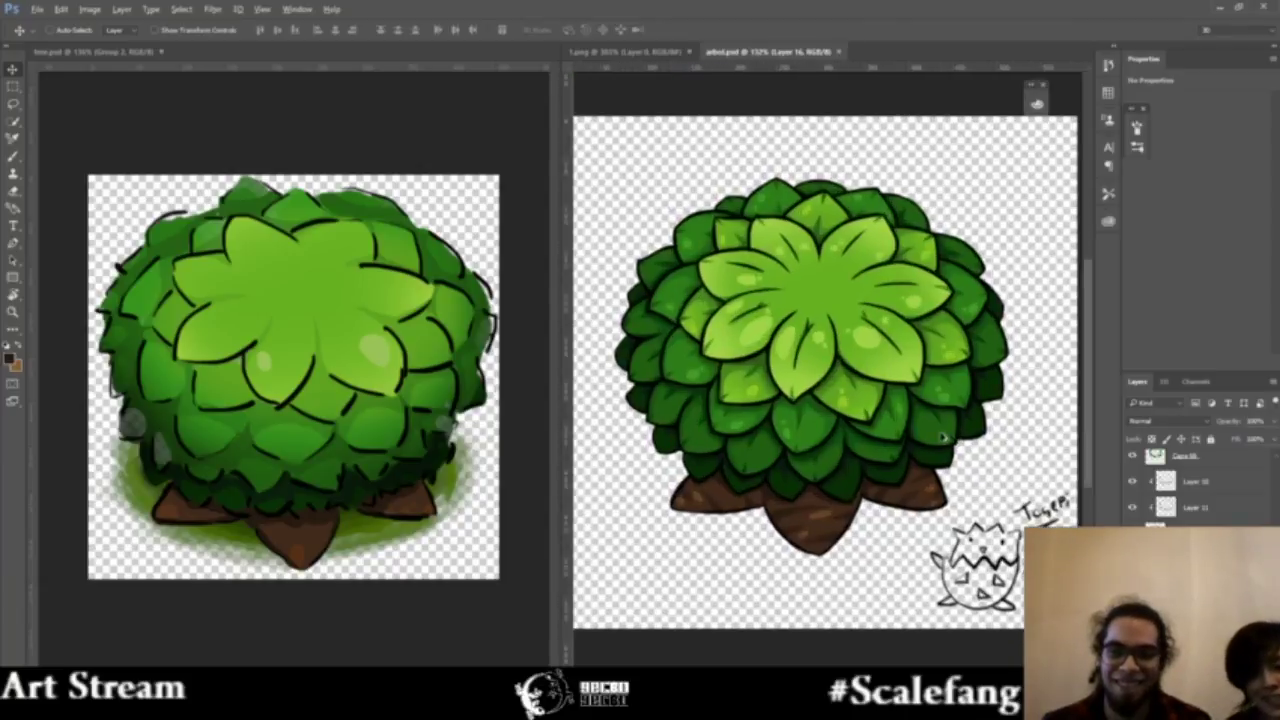
scroll(942, 437, "up", 1)
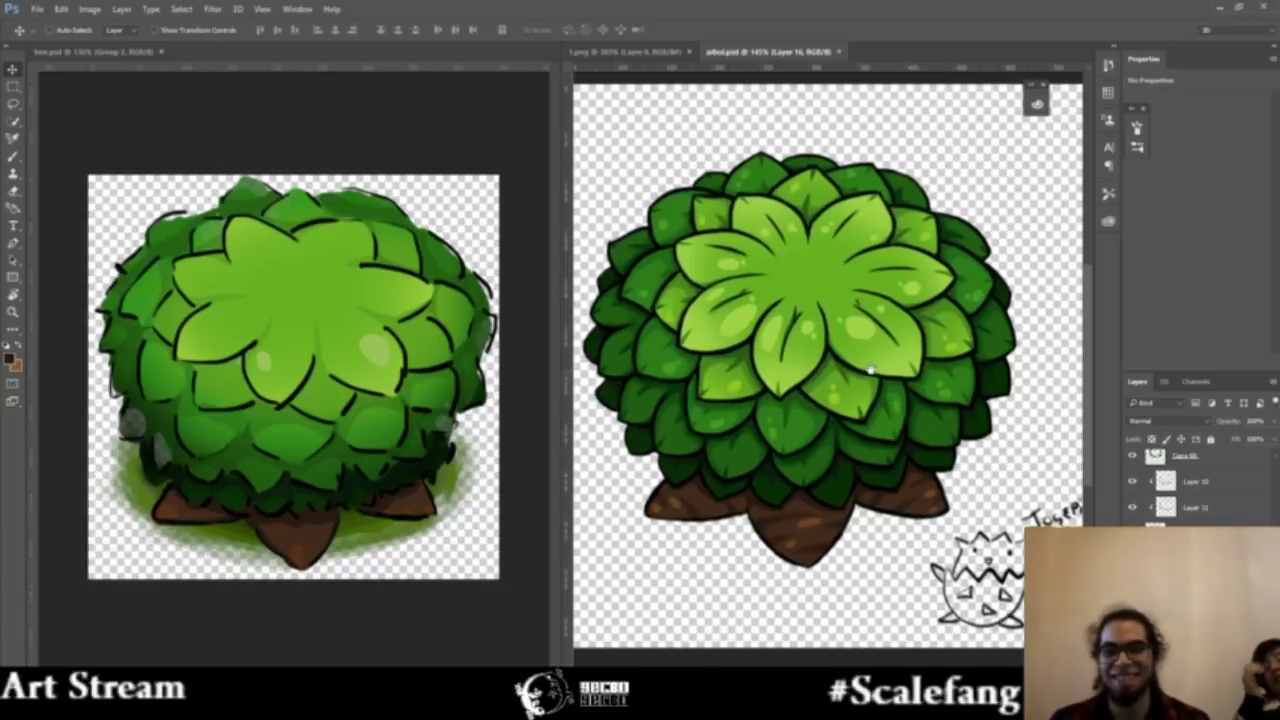
Step: Start the Dinosaurvival game in Play mode with the 30 Dinos Left counter
left_click_drag(942, 437, 970, 443)
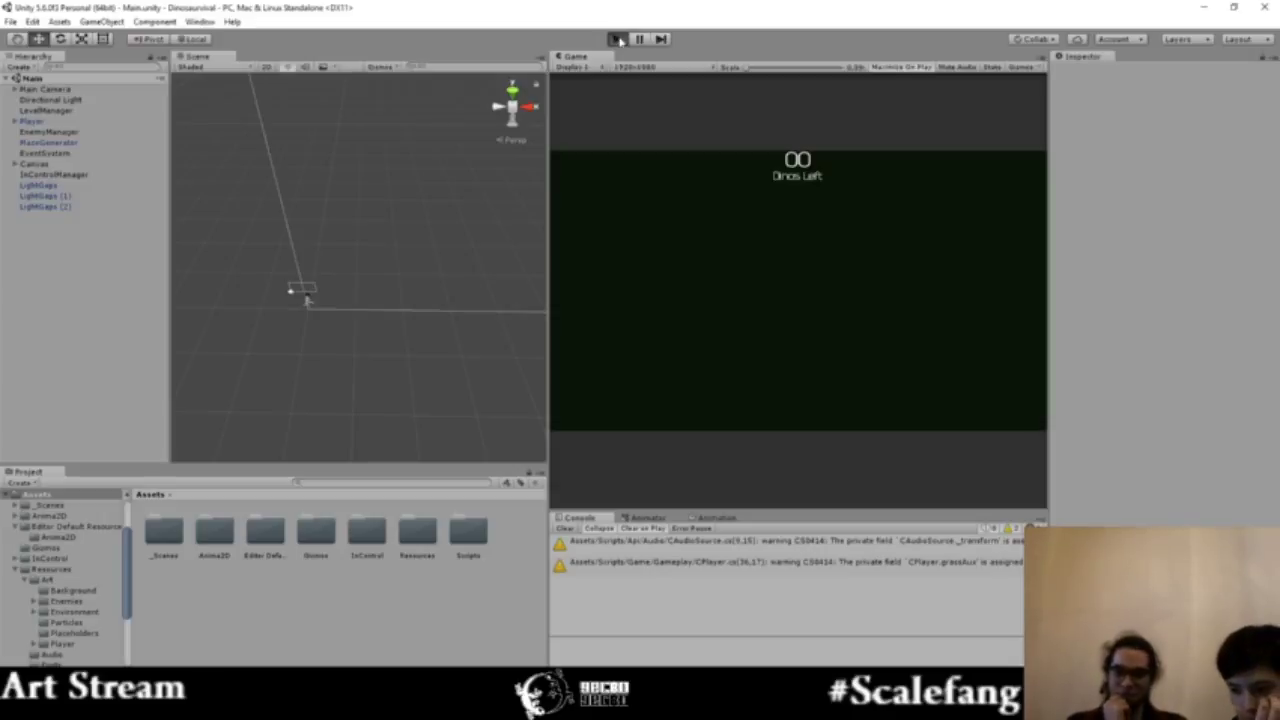
left_click(617, 39)
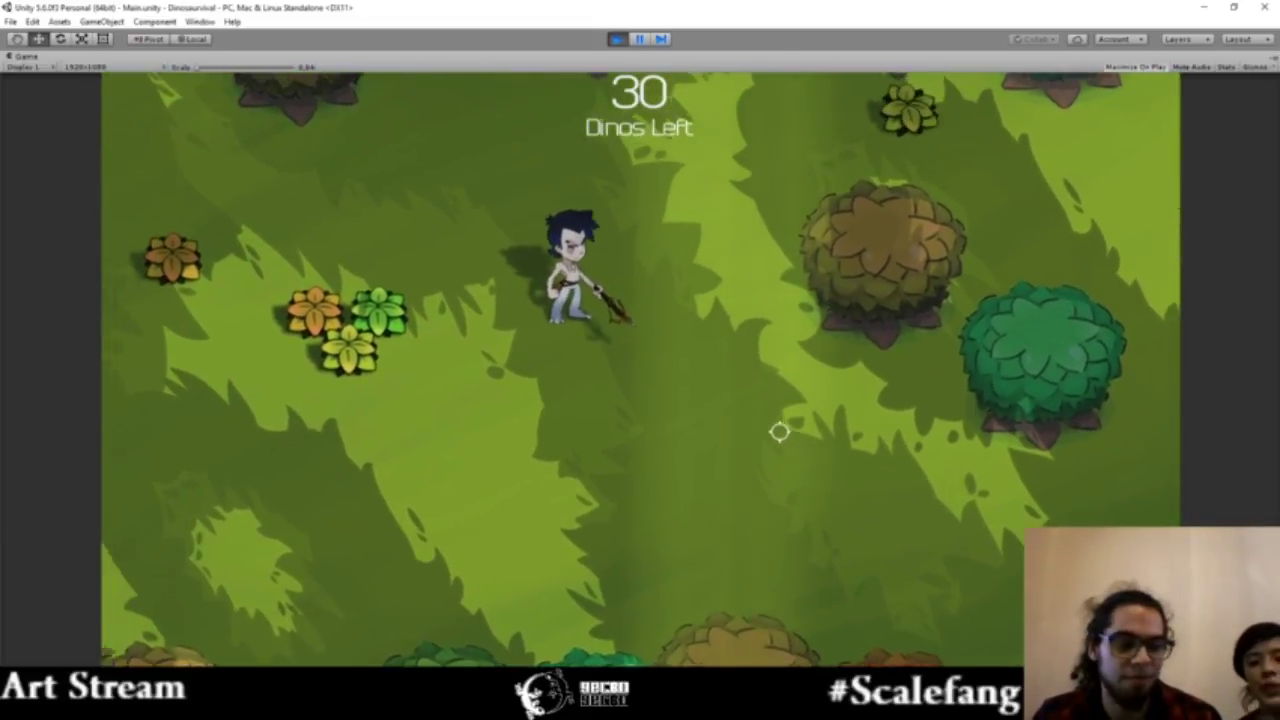
Step: Roam the forest with the hunter and shoot the approaching raptor
key("s")
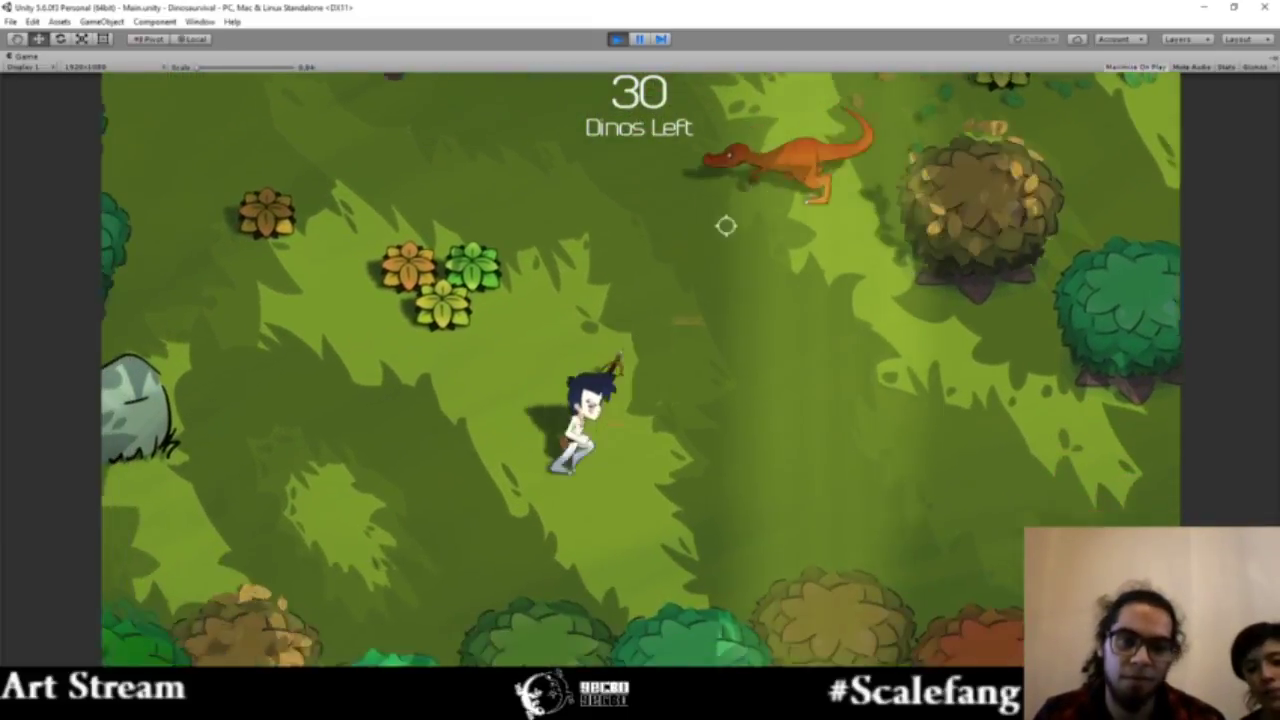
key("a")
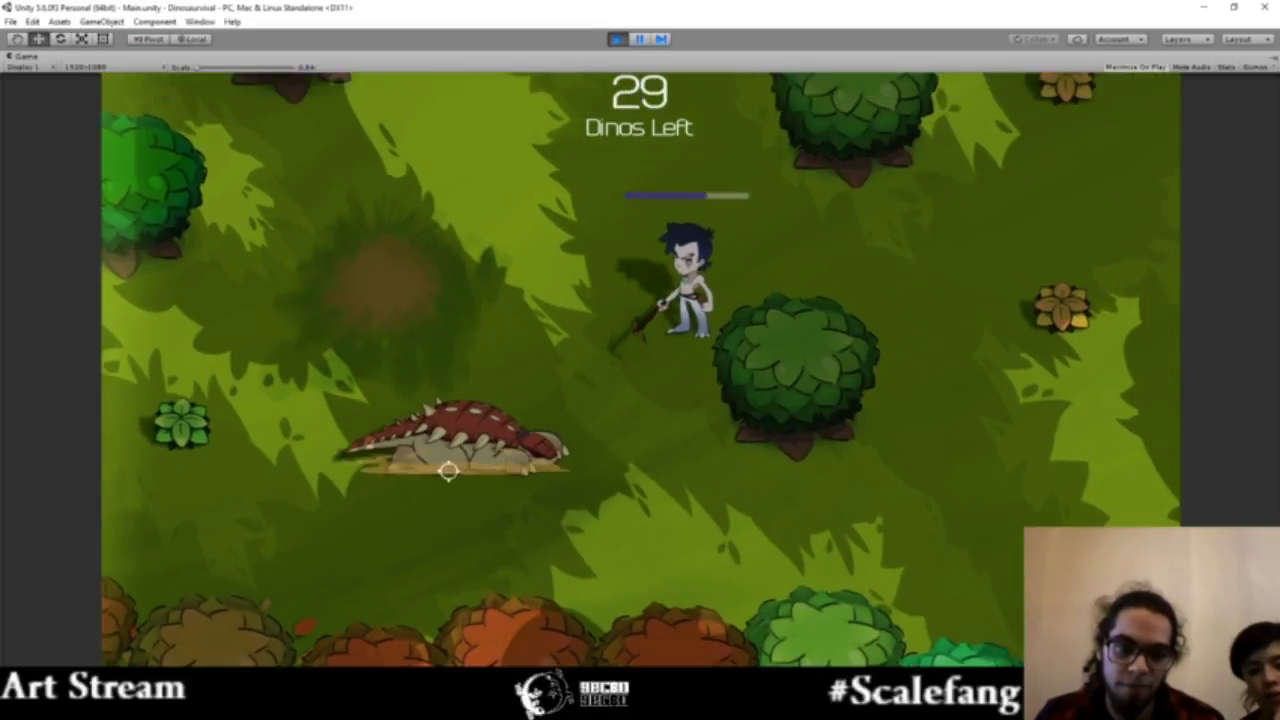
key("w")
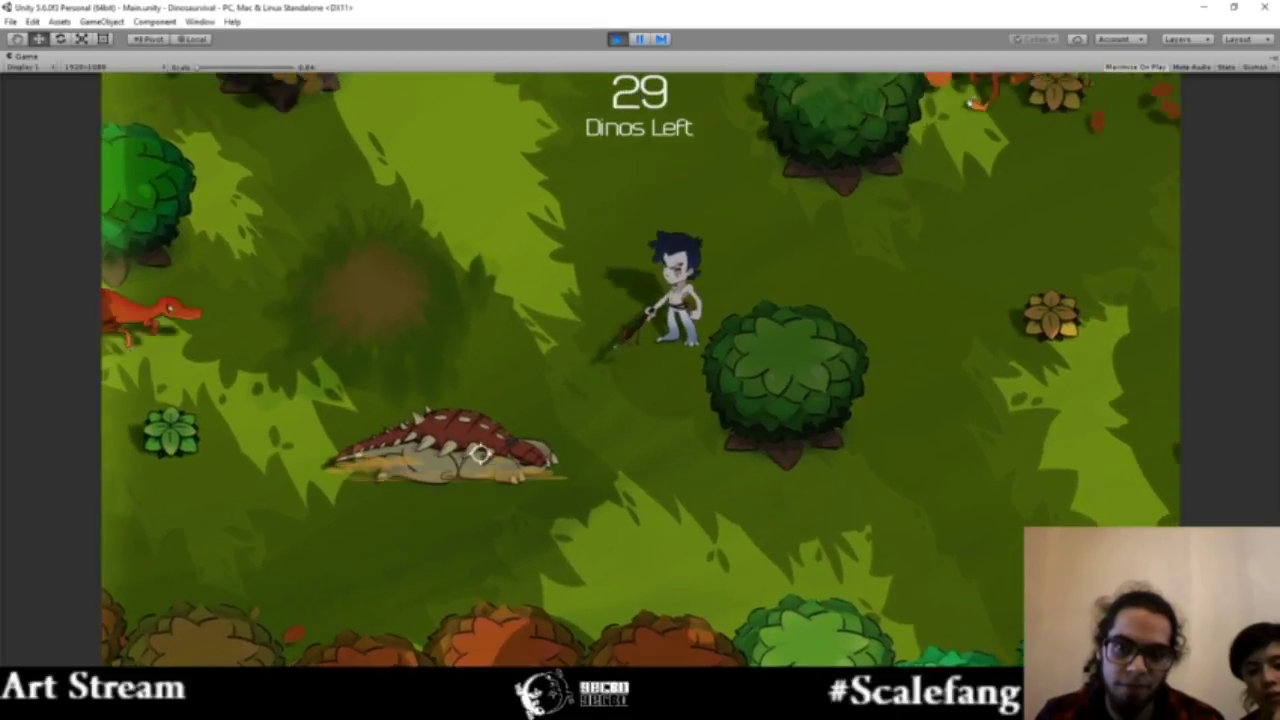
key("a")
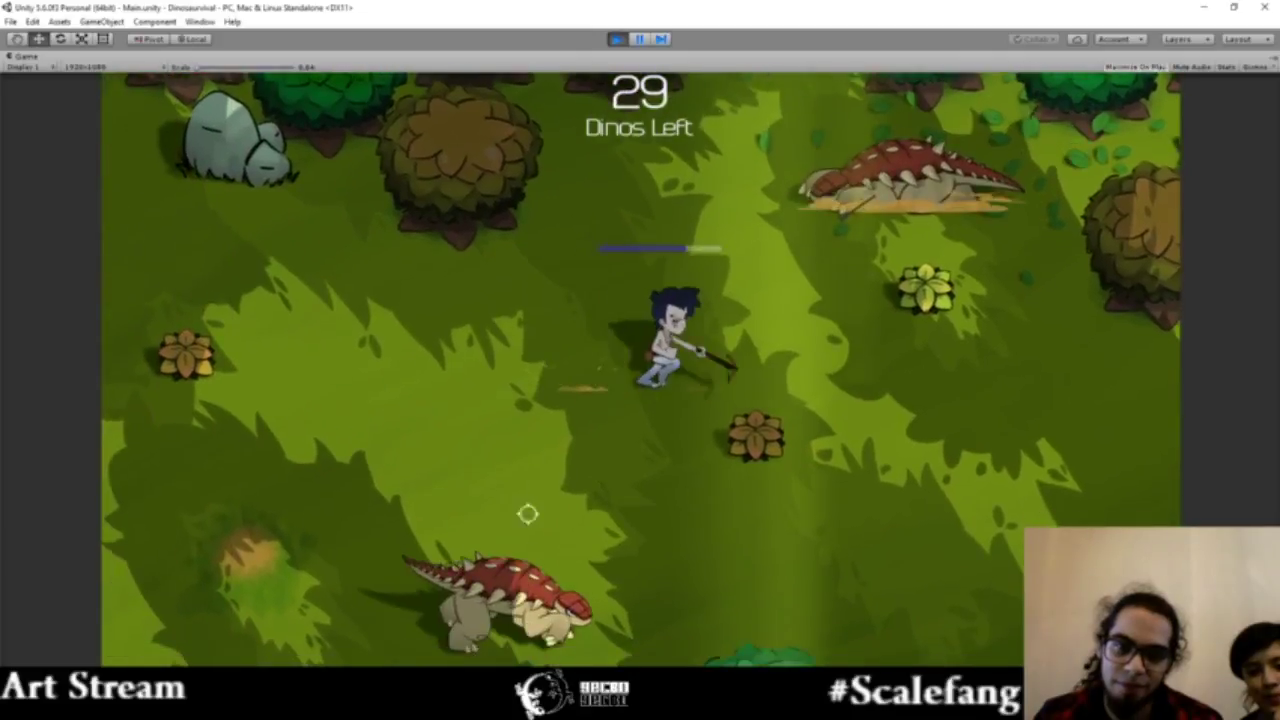
key("d")
key("w")
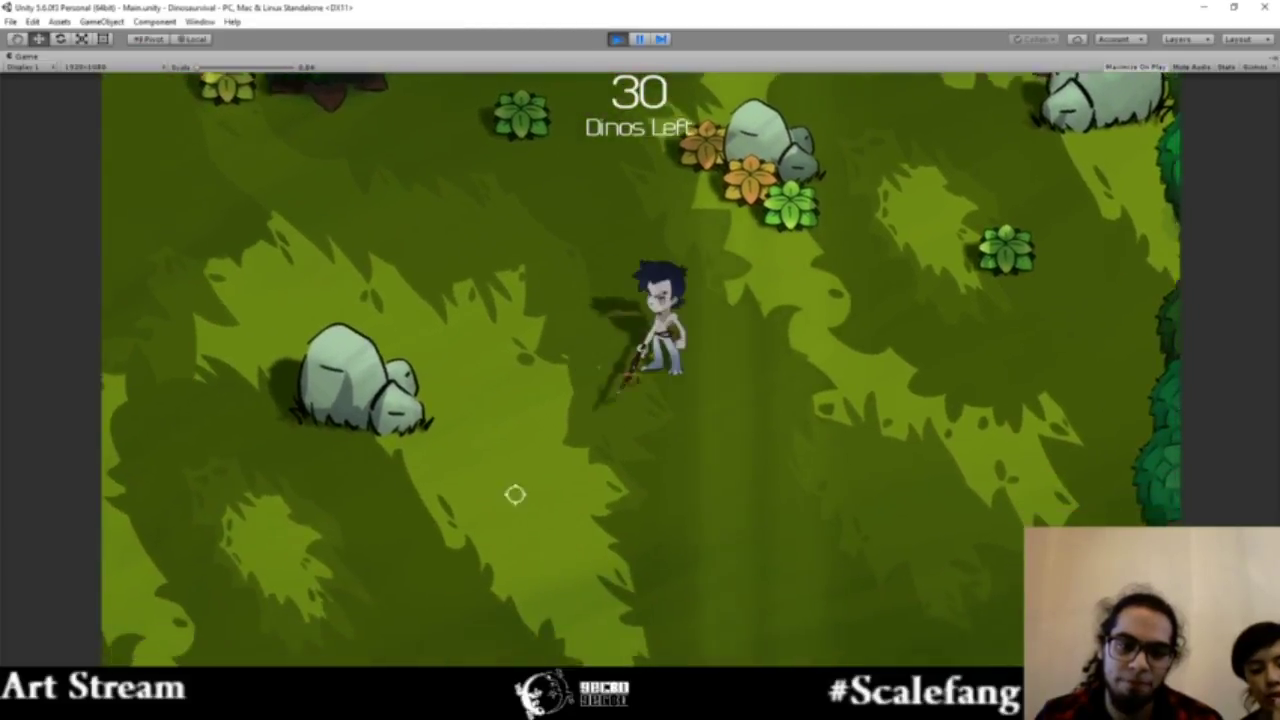
key("s")
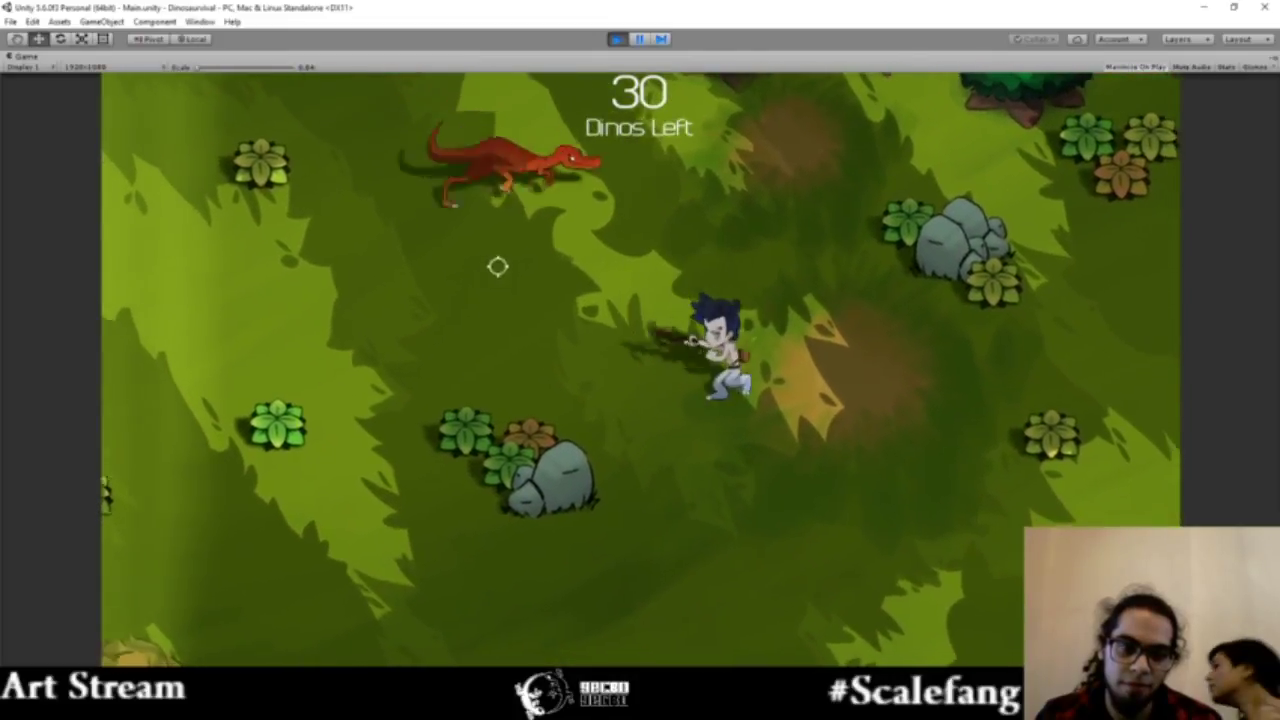
left_click(548, 222)
key("s")
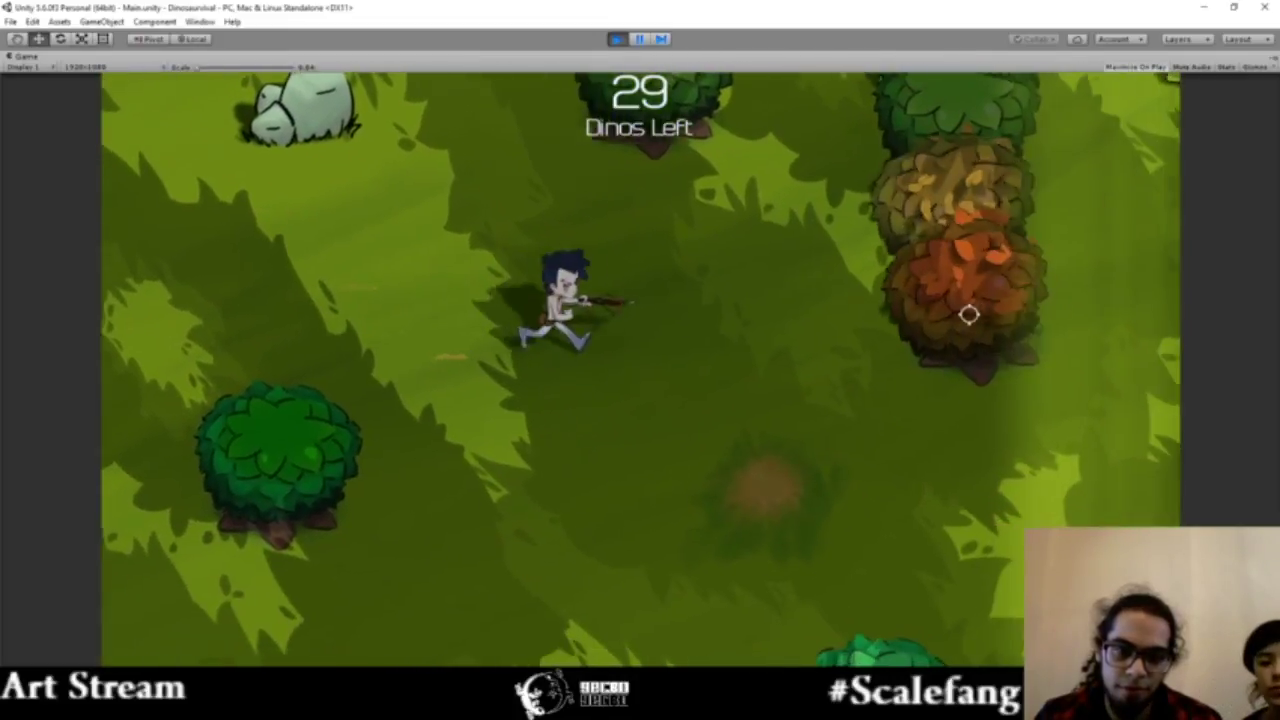
key("d")
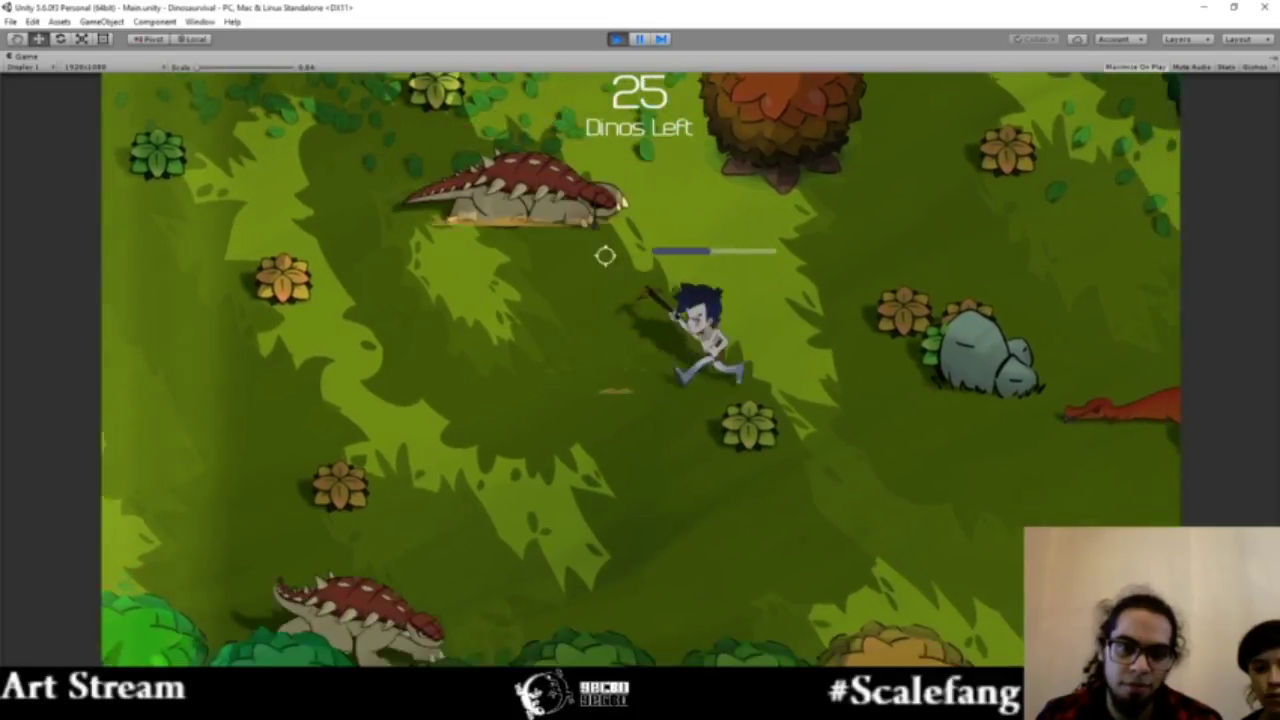
Step: Run the hunter right and down through the forest, closing in to finish the raptor
key("d")
key("d")
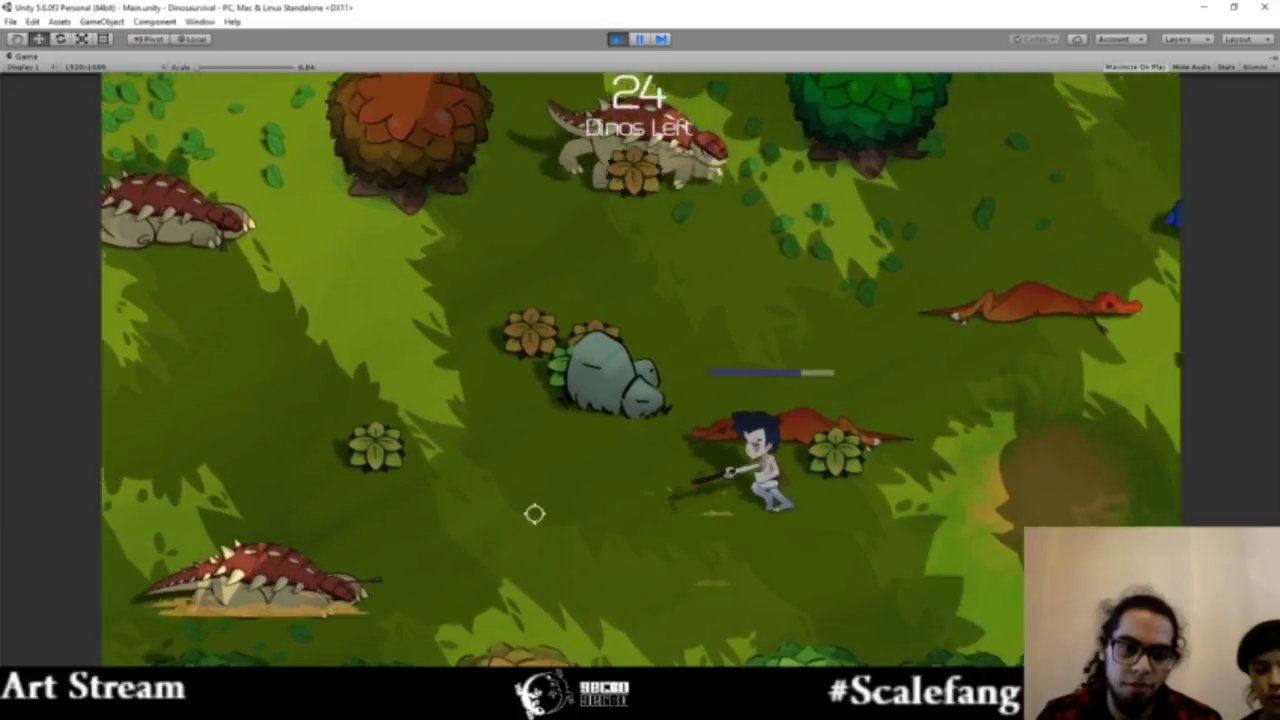
key("d")
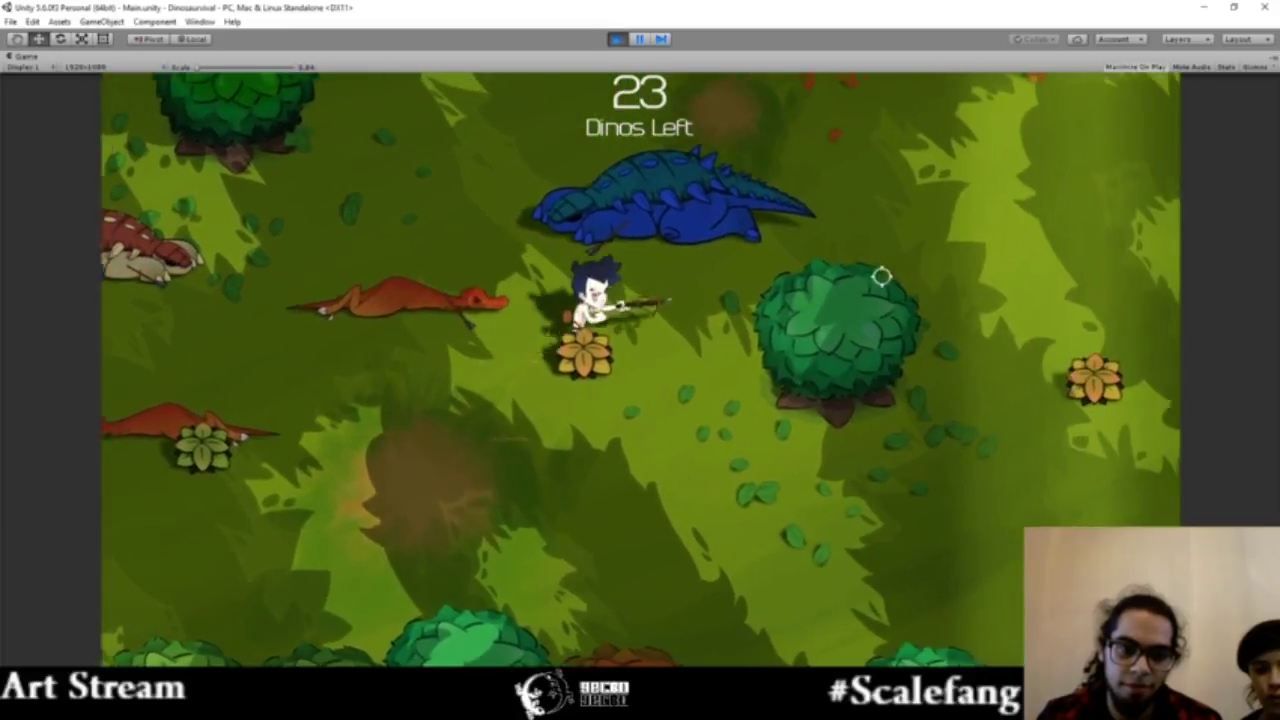
key("s")
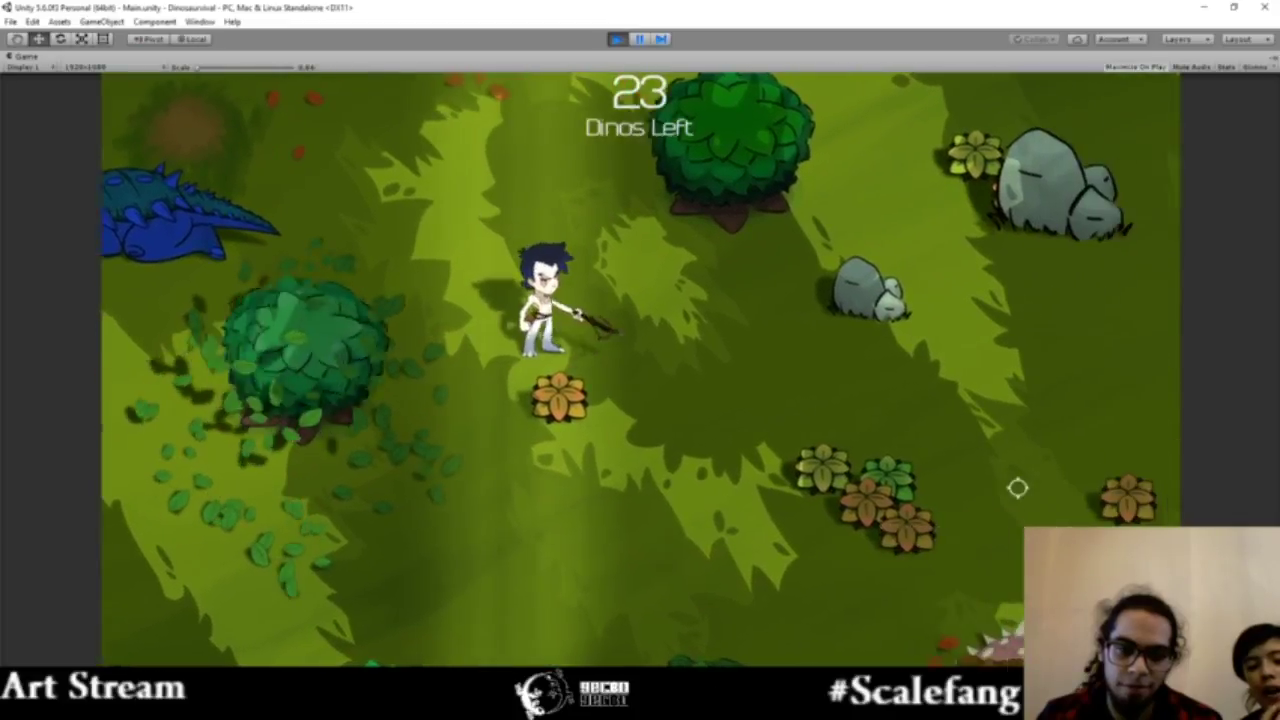
key("s")
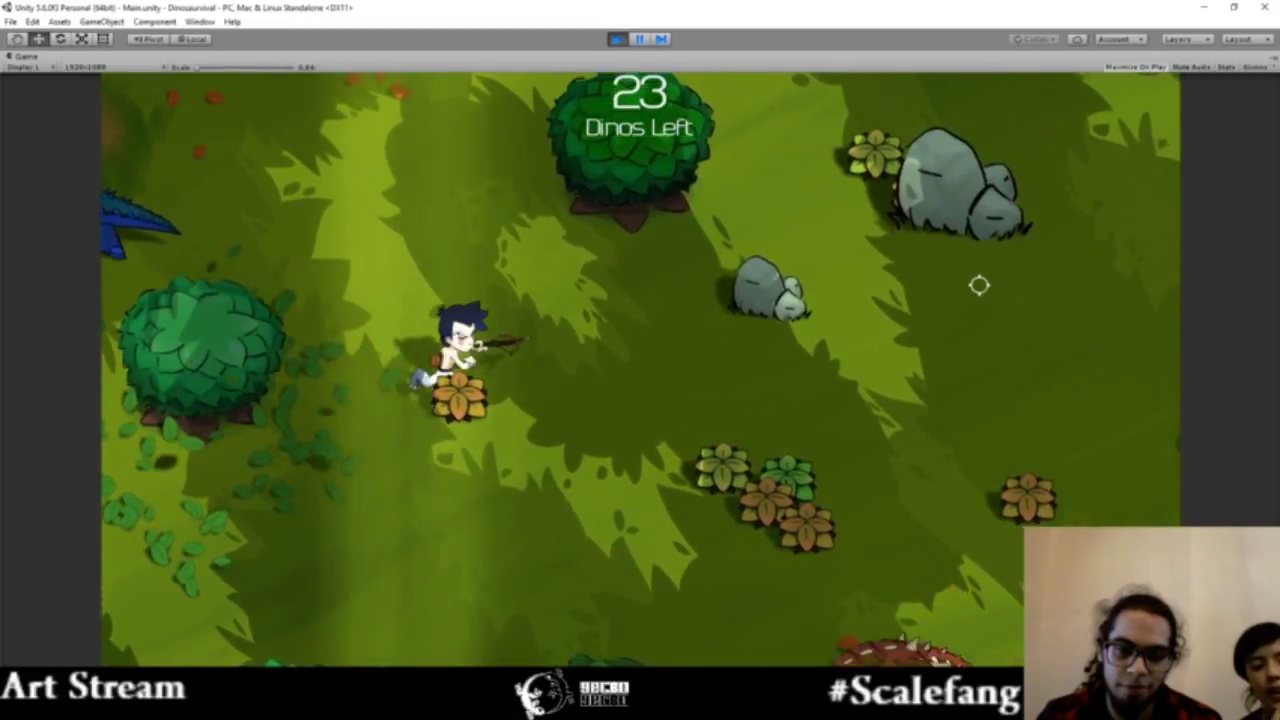
key("w")
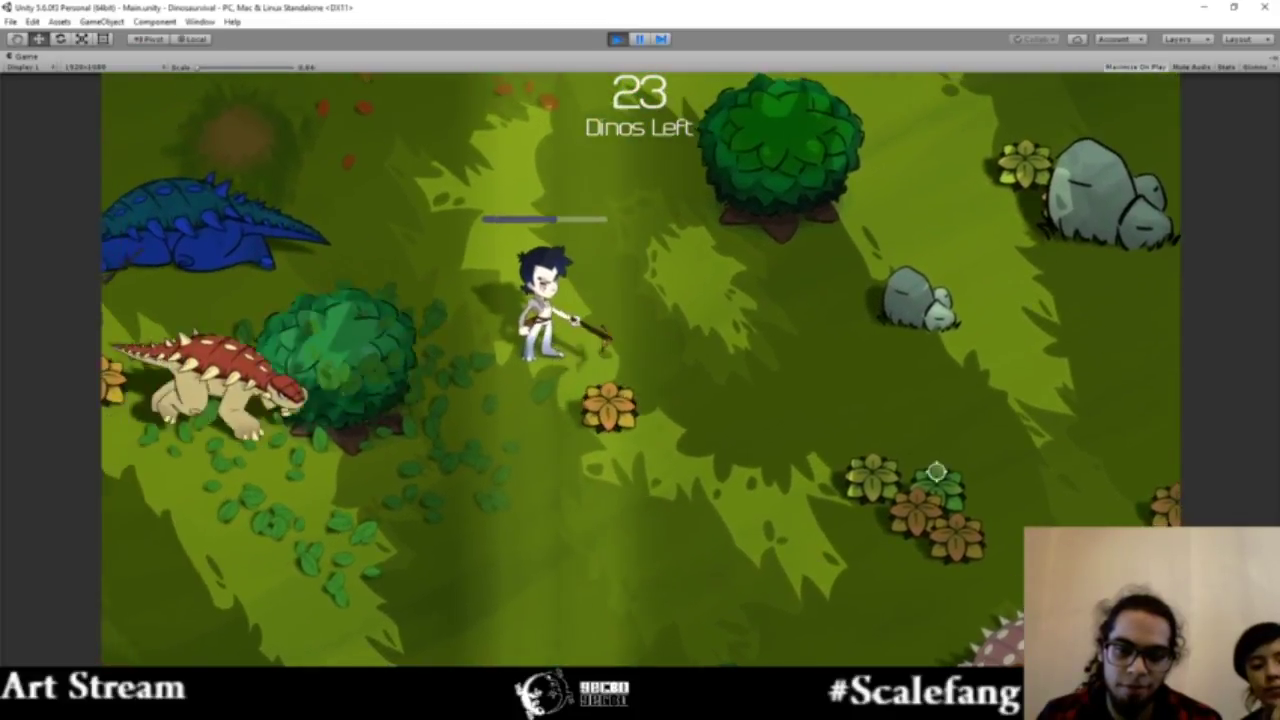
key("d")
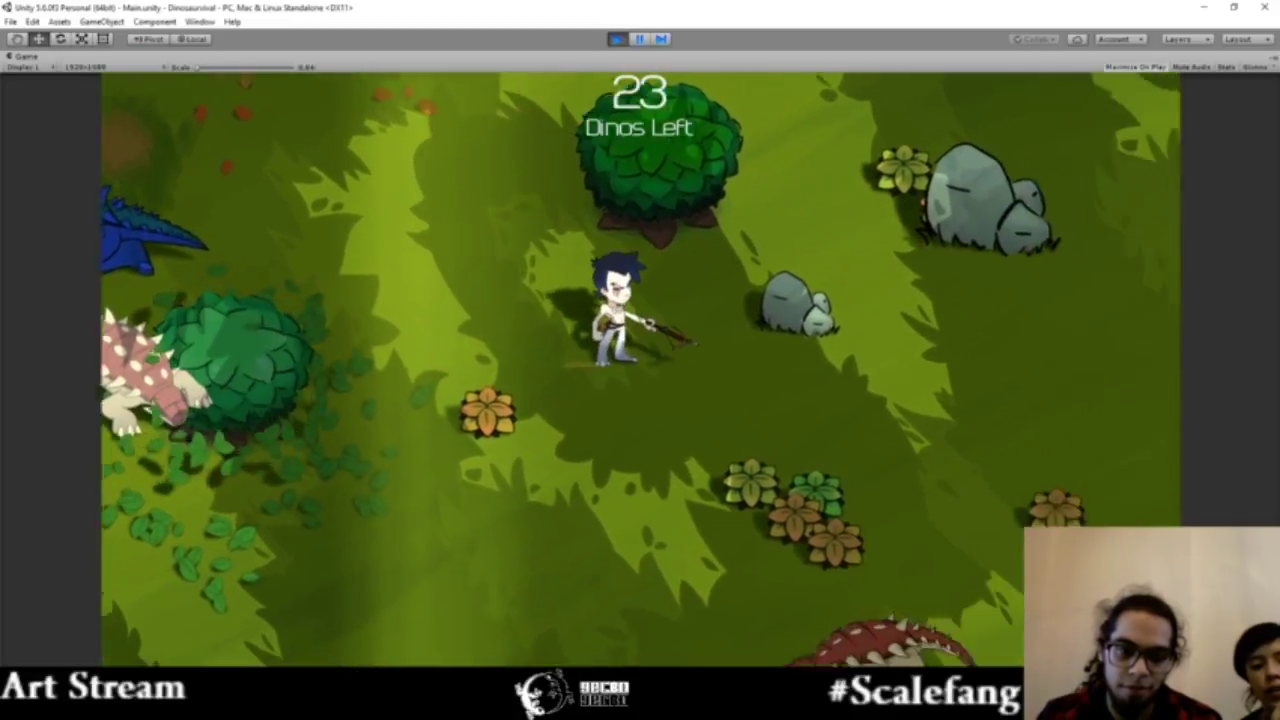
key("d")
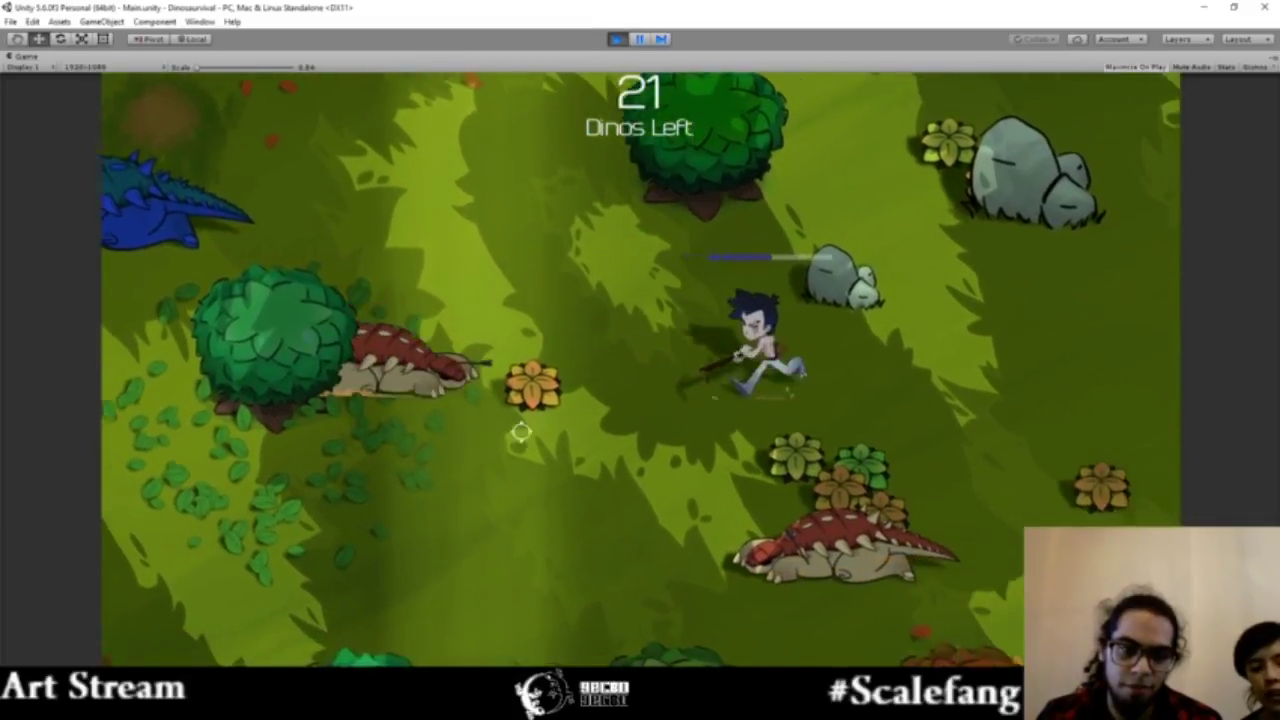
key("a")
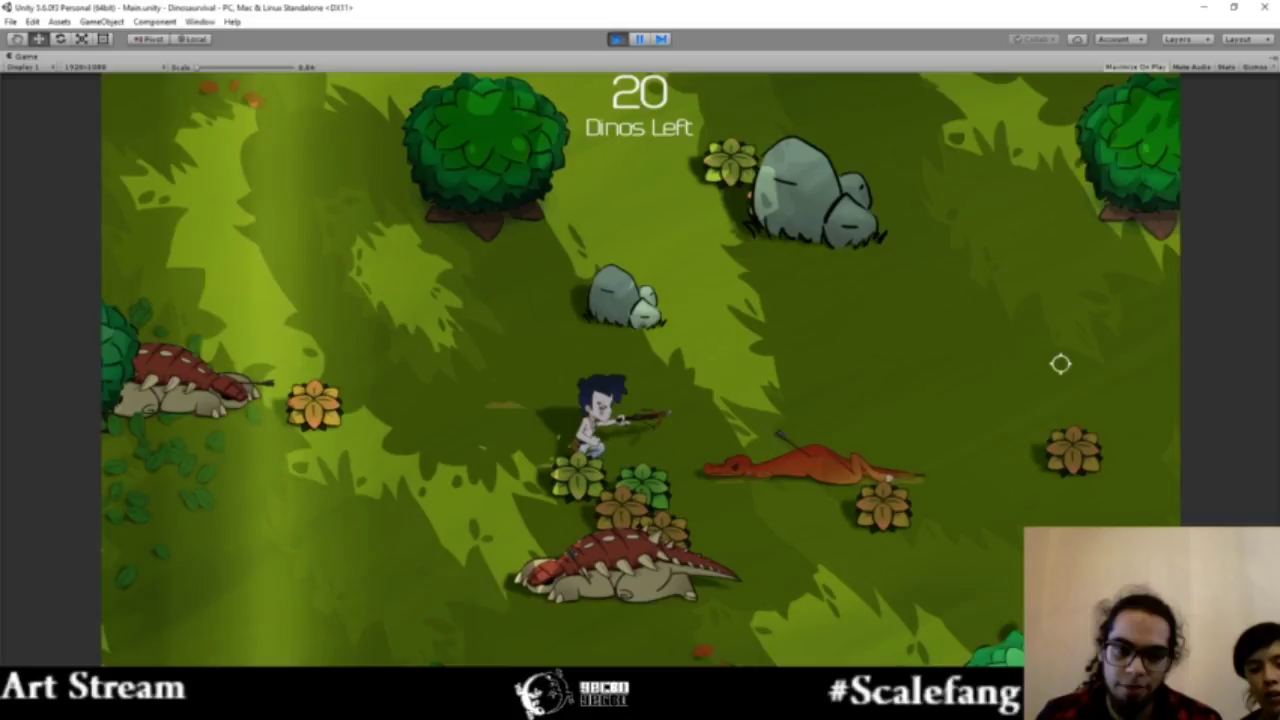
Step: Fire arrows at the approaching dinos until the counter reads 17 Dinos Left
key("d")
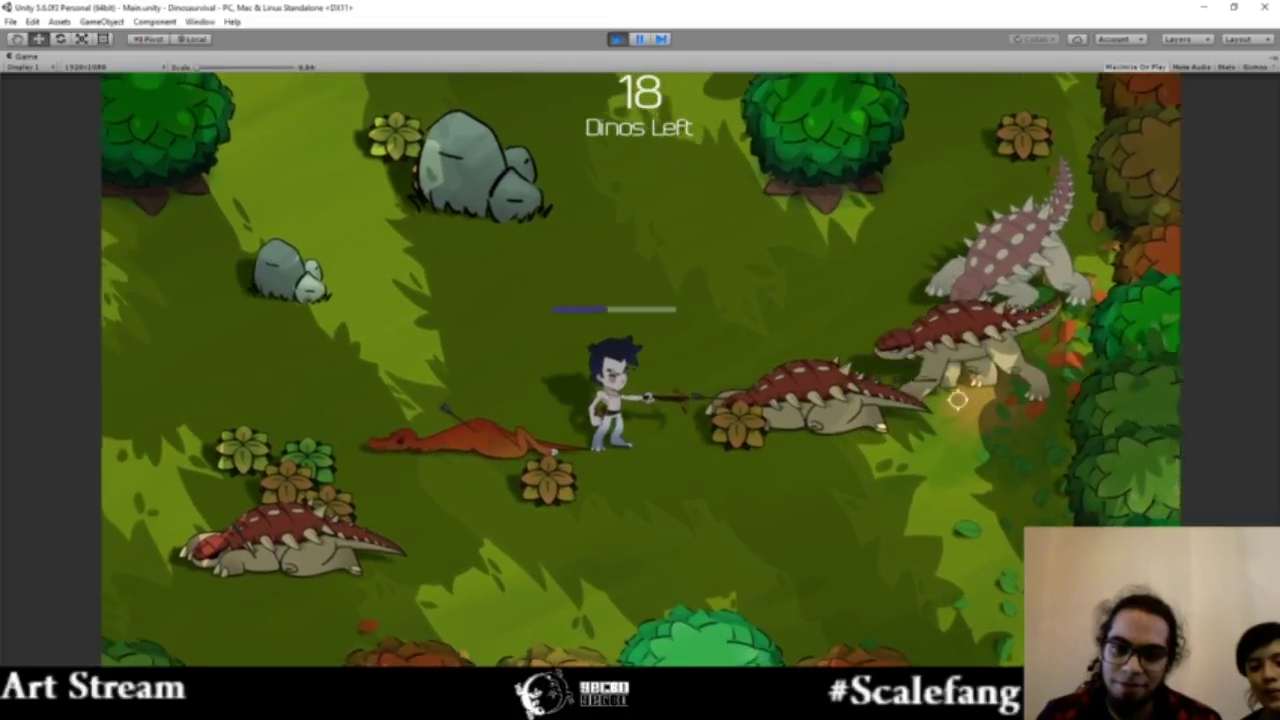
key("a")
key("w")
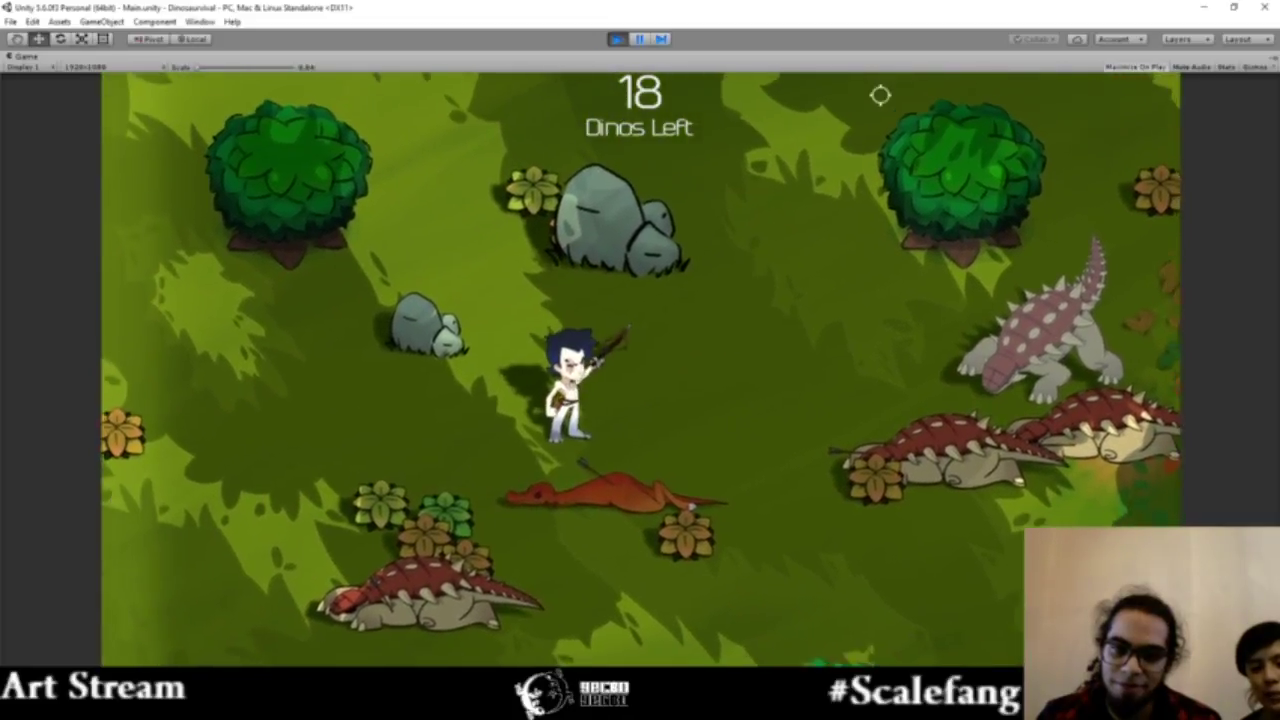
key("a")
left_click(934, 358)
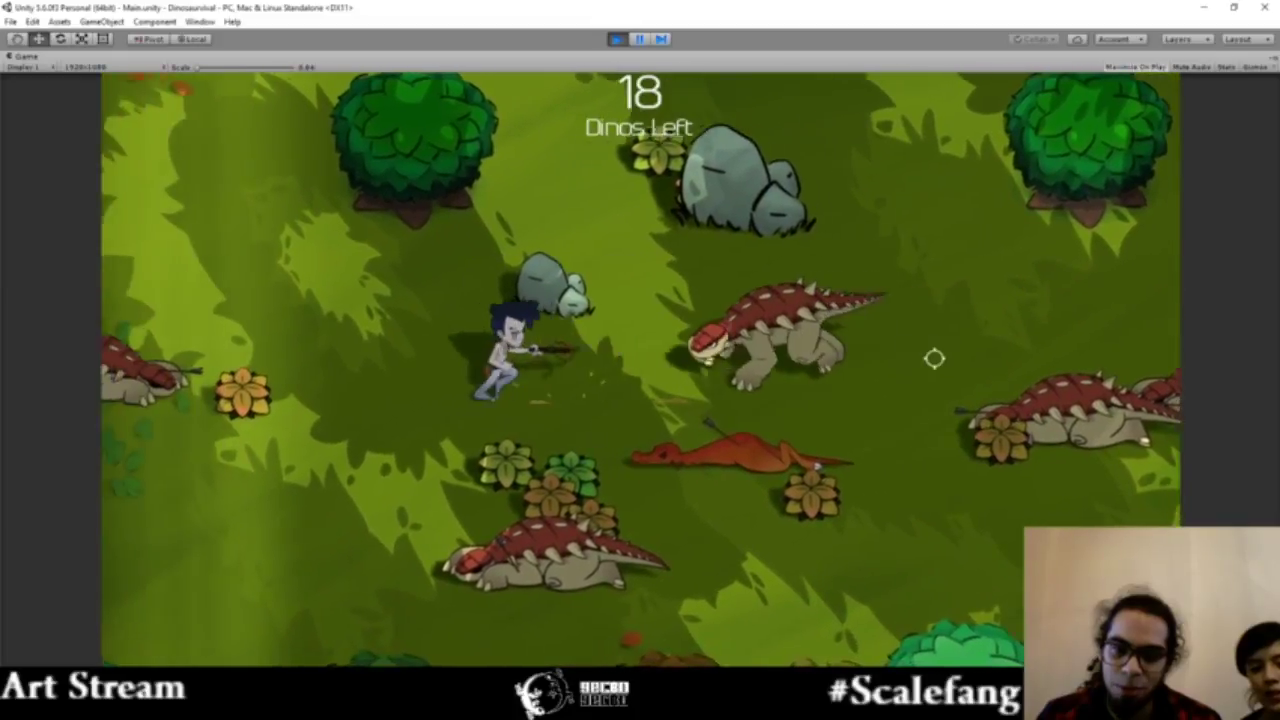
key("d")
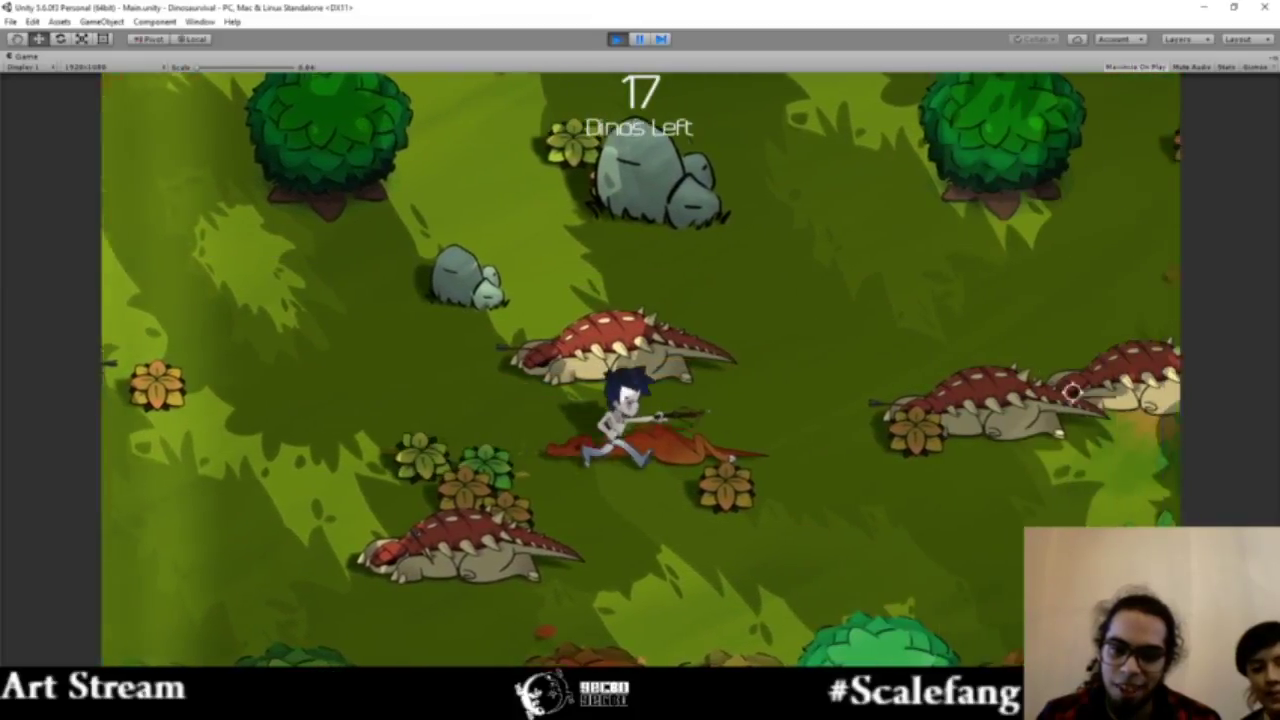
key("d")
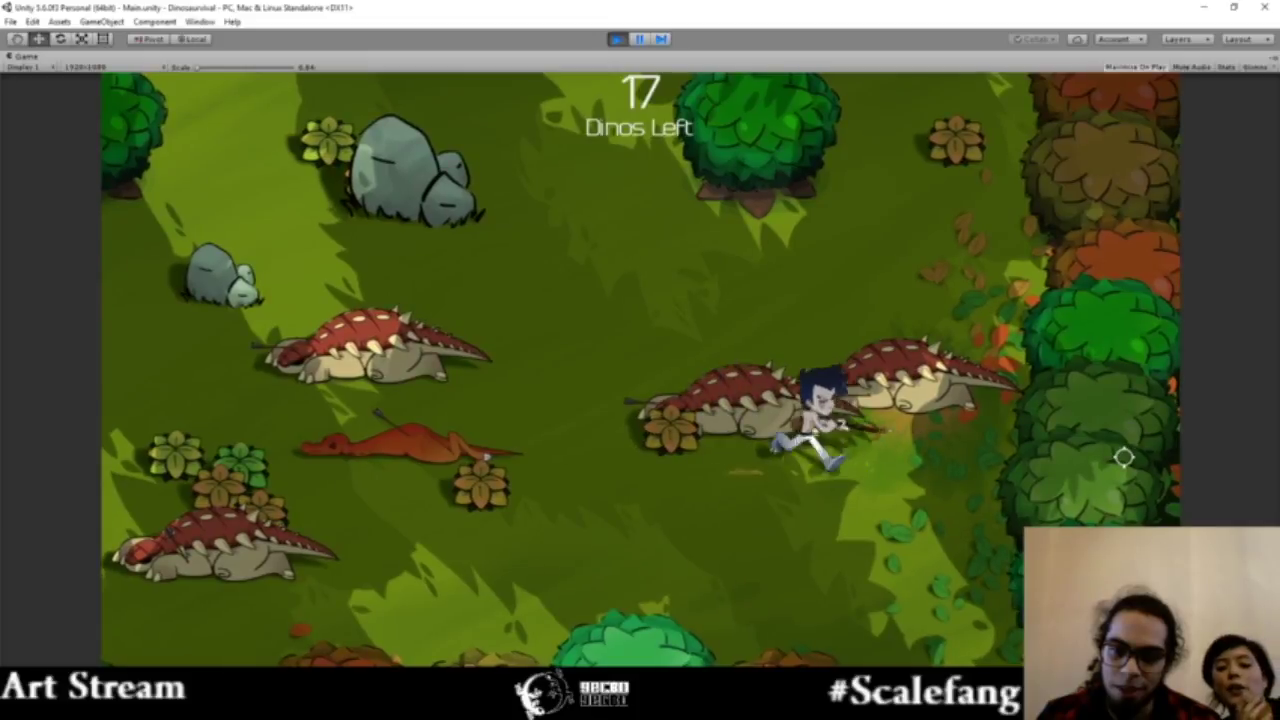
key("a")
key("w")
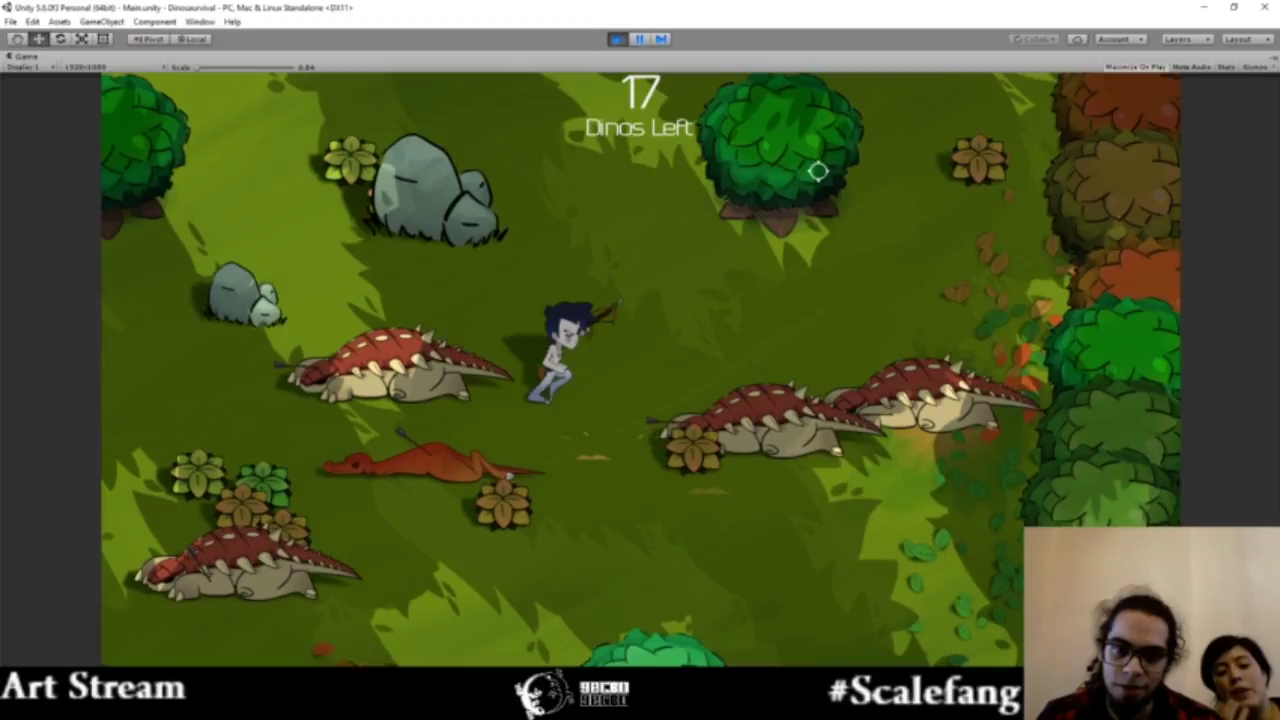
Step: Keep running the hunter through the forest past the blue dino toward new dinos
key("d")
key("s")
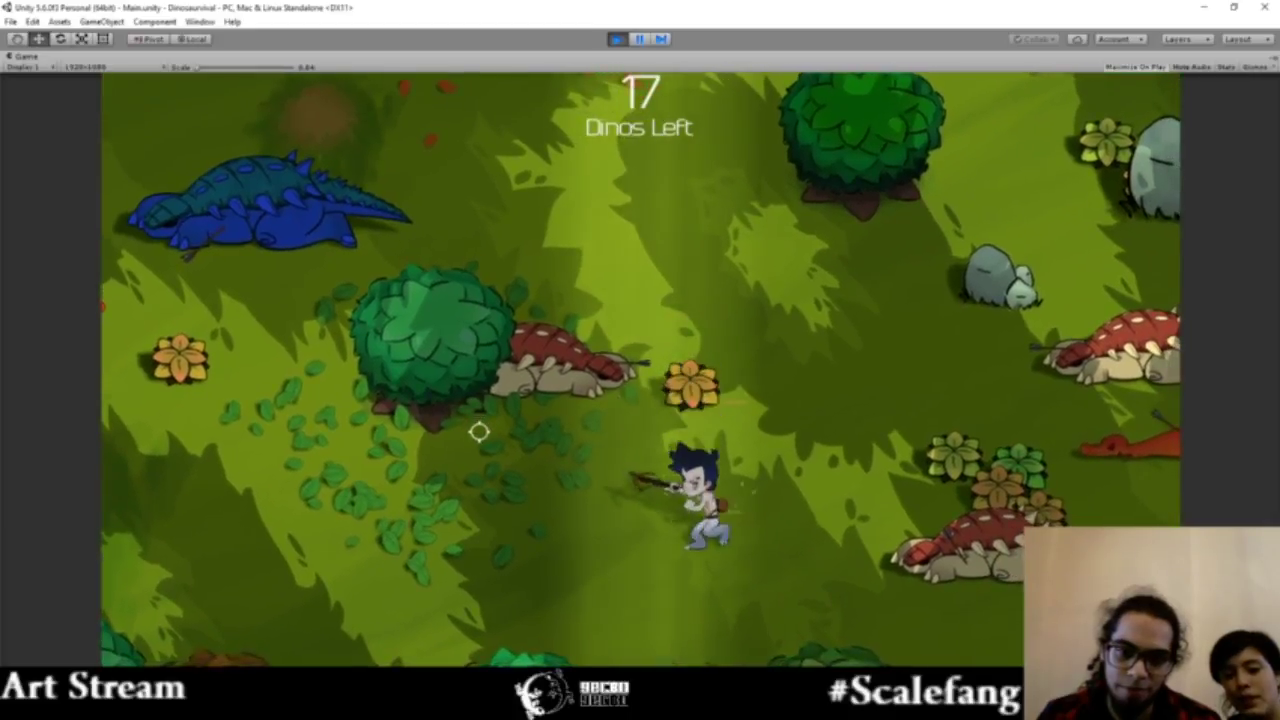
key("a")
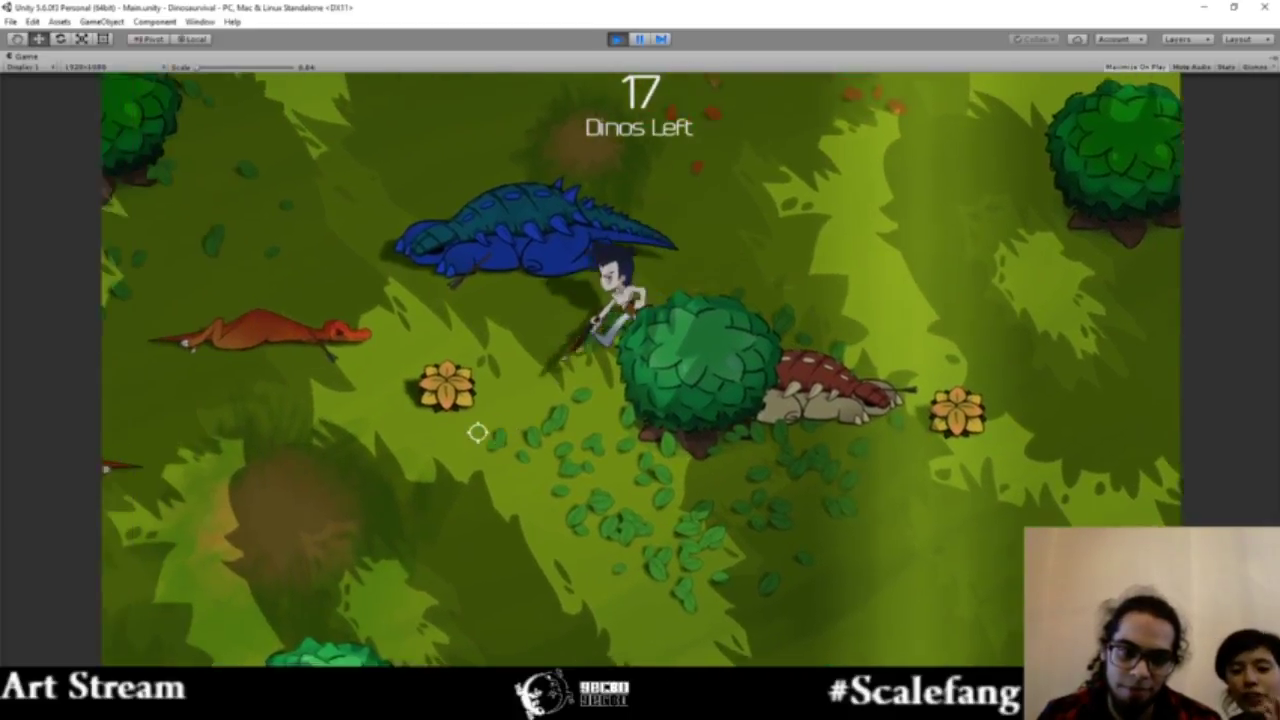
key("a")
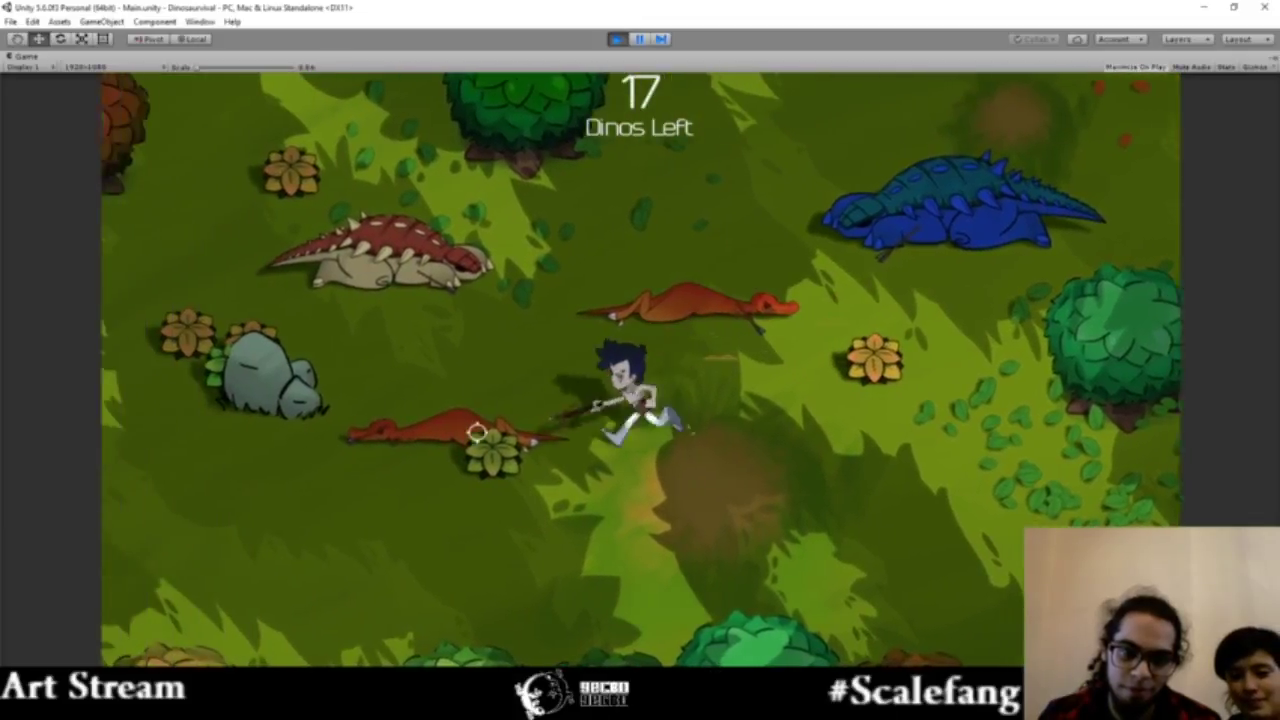
key("a")
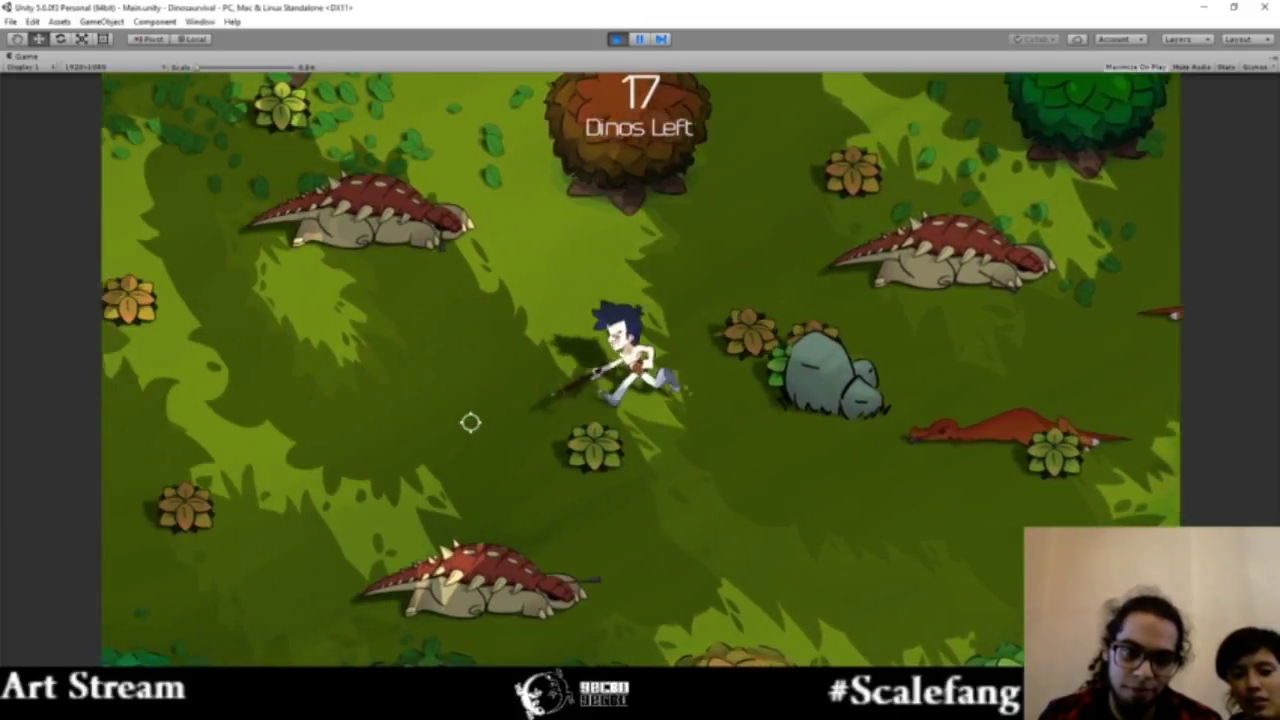
key("s")
key("w")
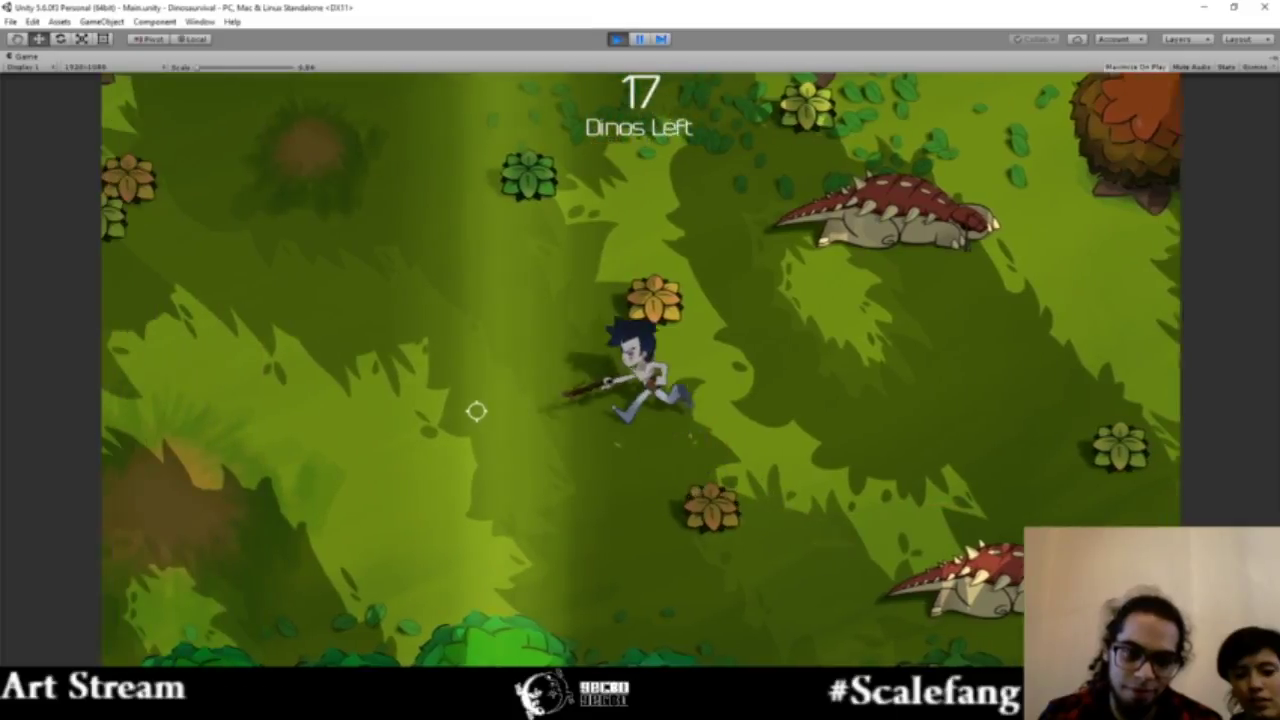
key("a")
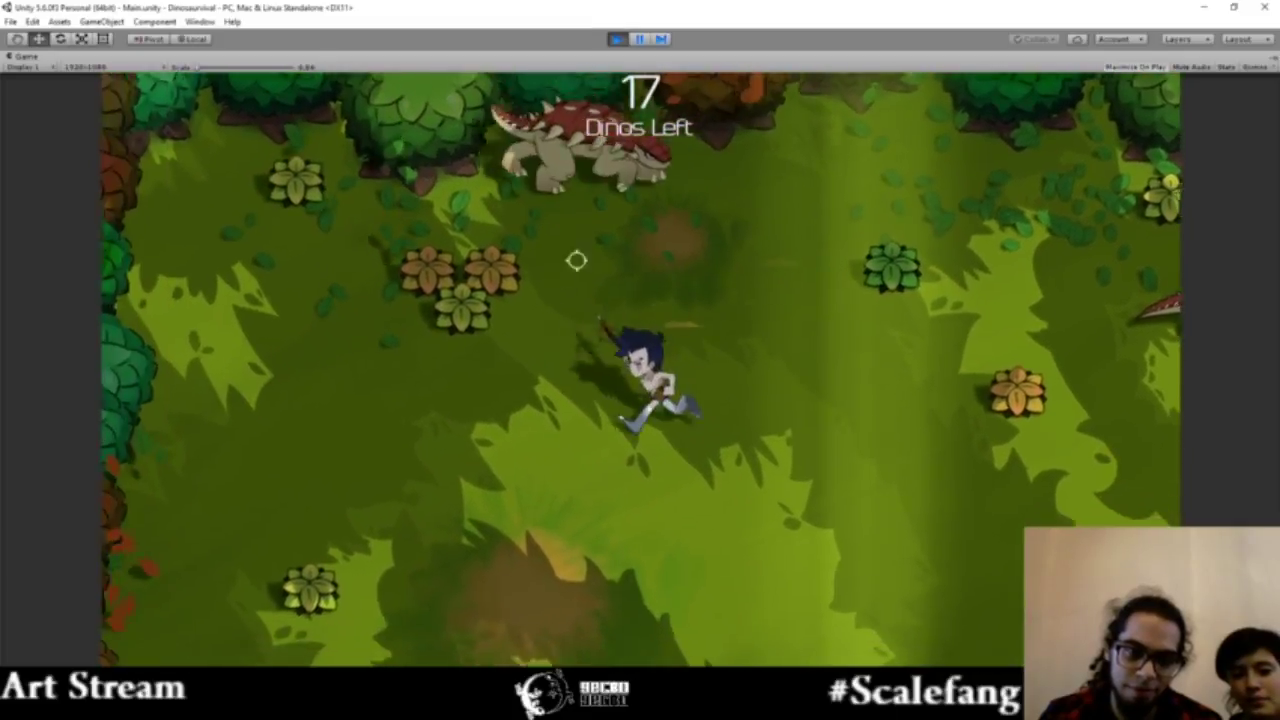
key("d")
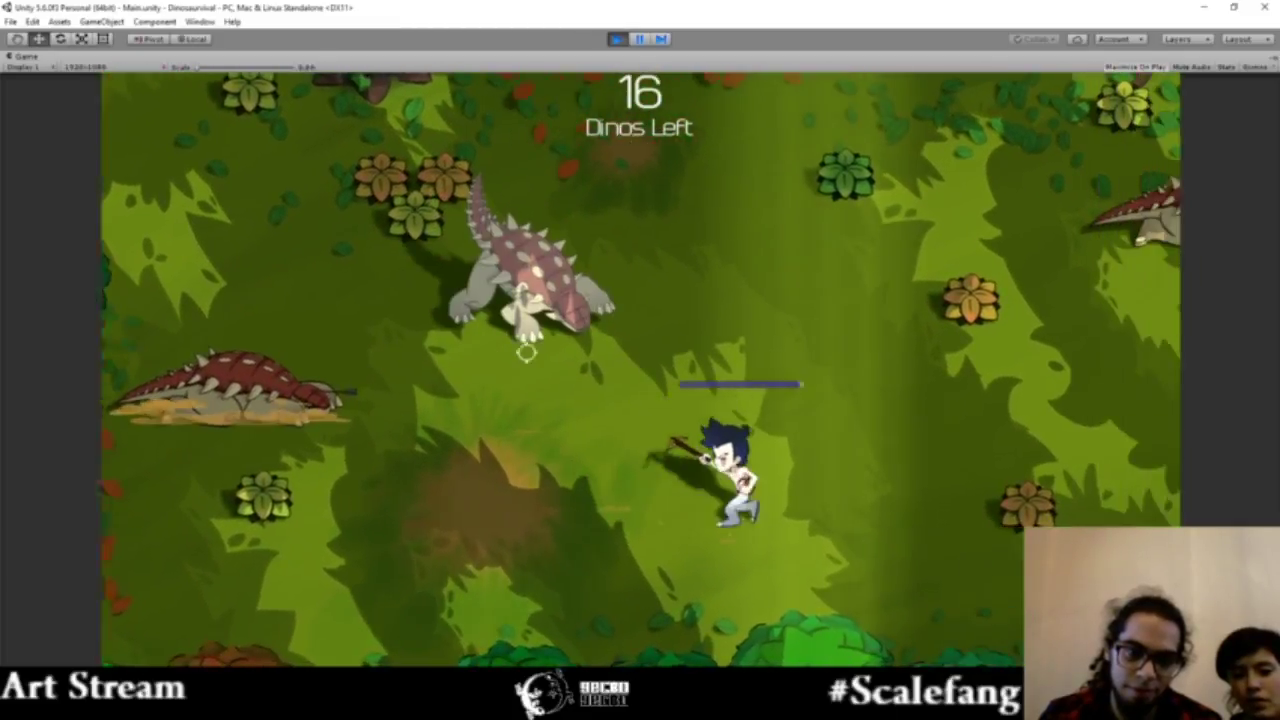
key("d")
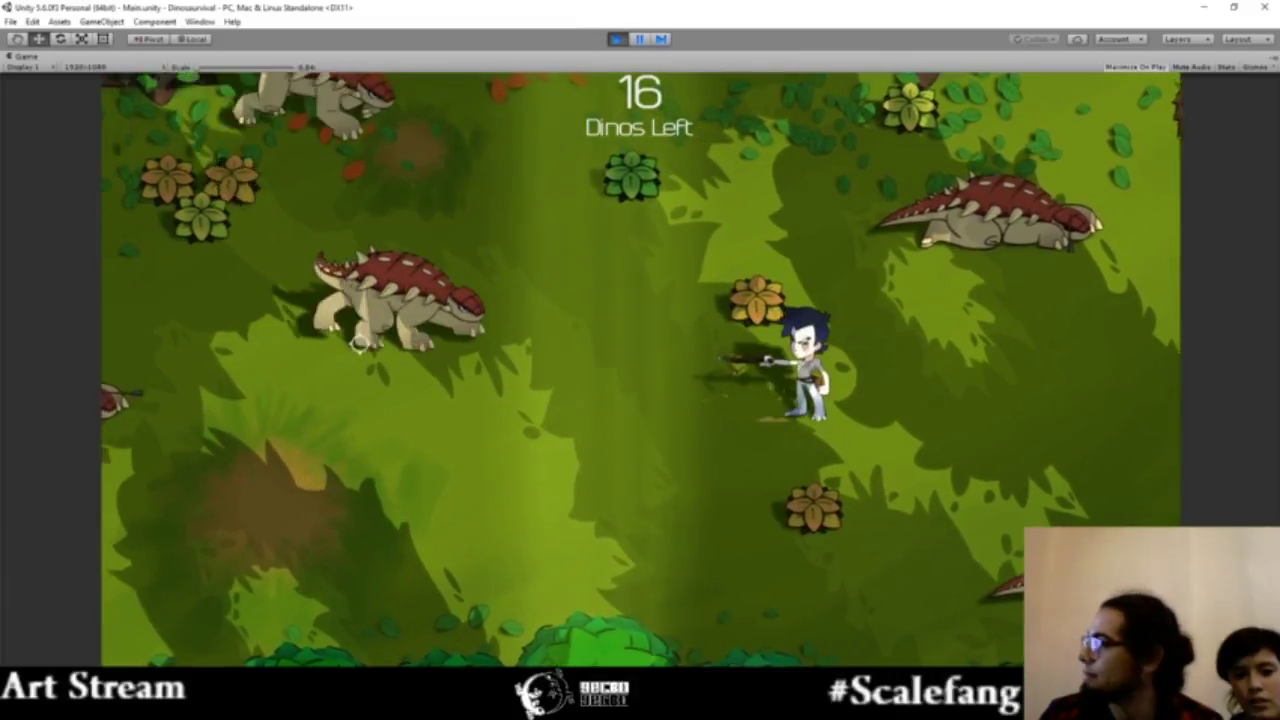
Step: Attack and kill several more dinos while running across the level
key("d")
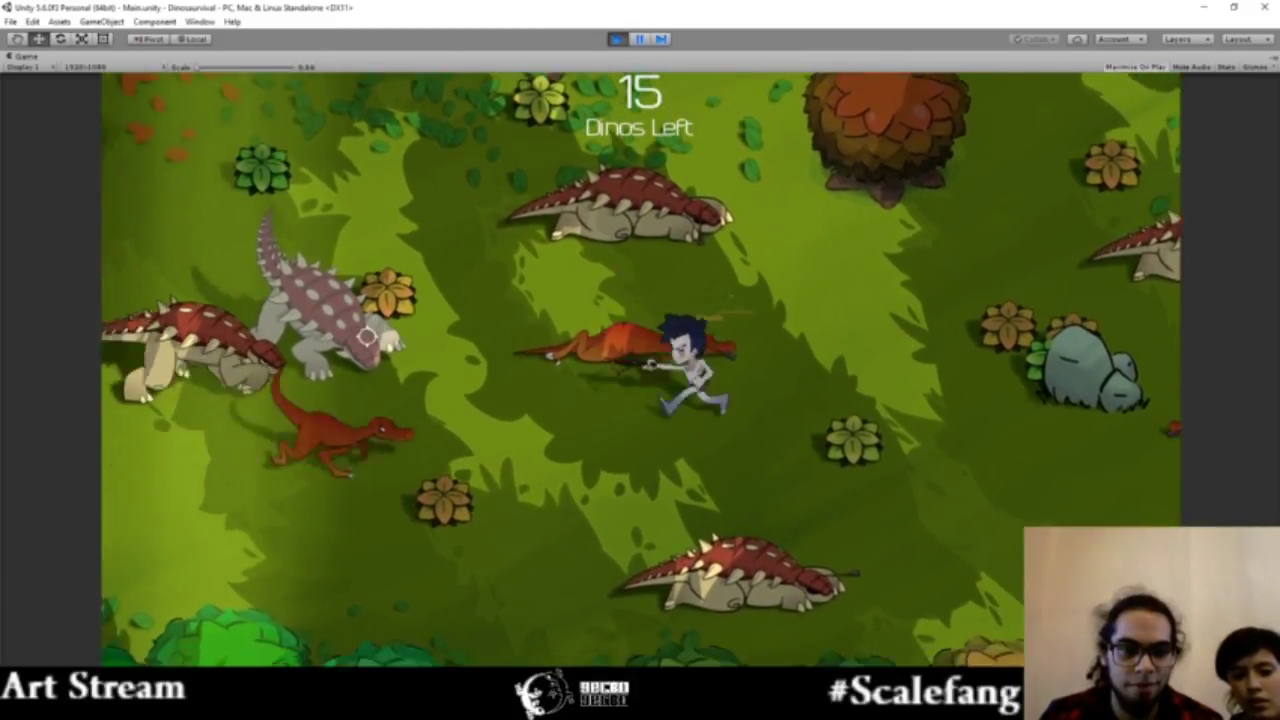
key("d")
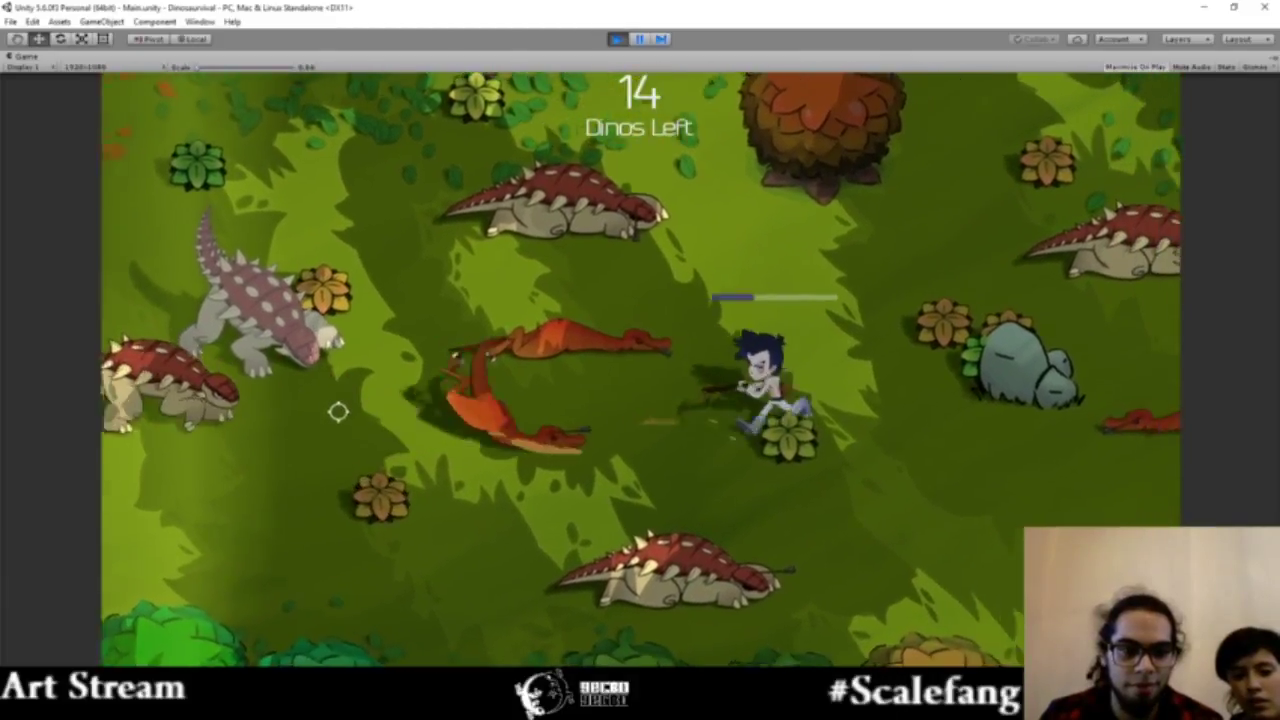
key("d")
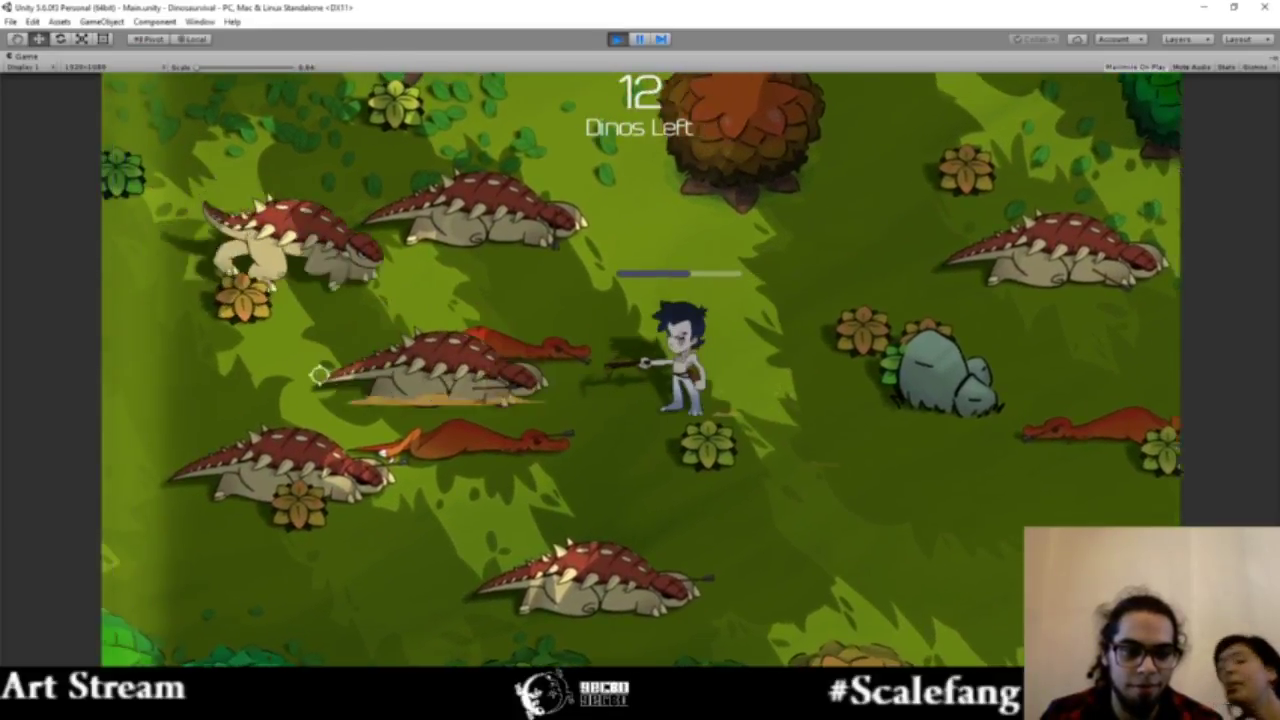
key("d")
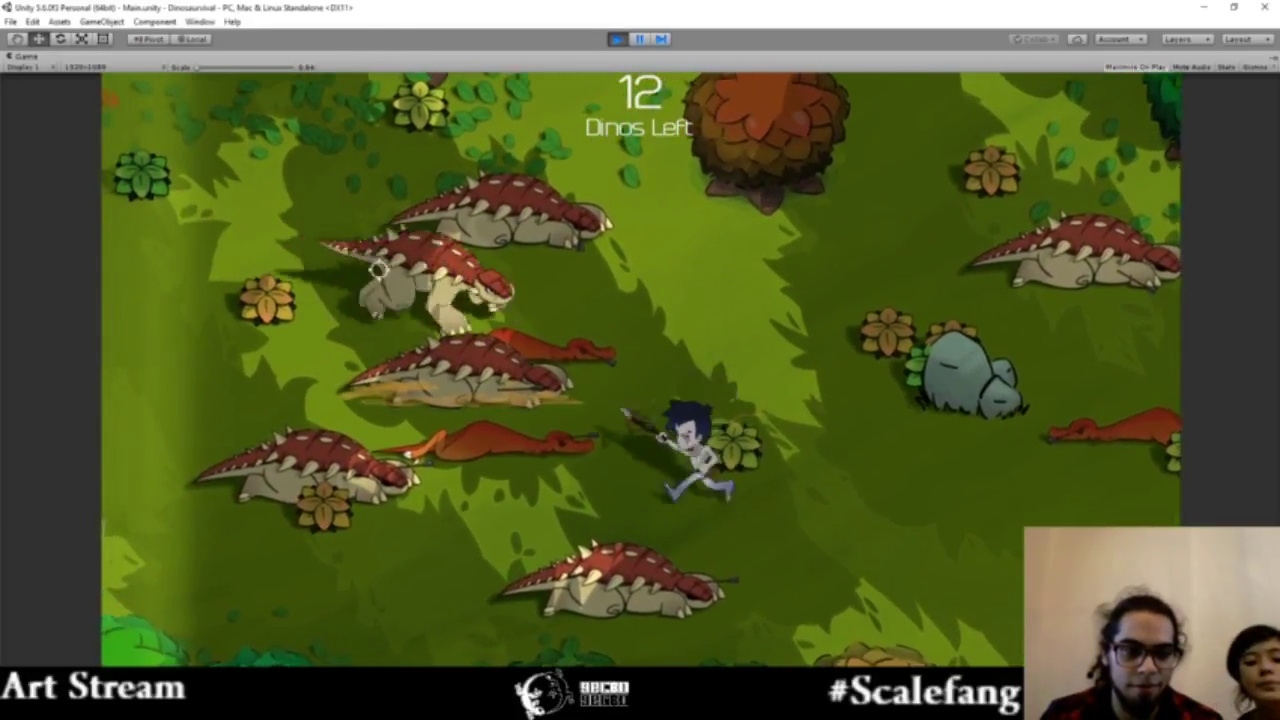
key("a")
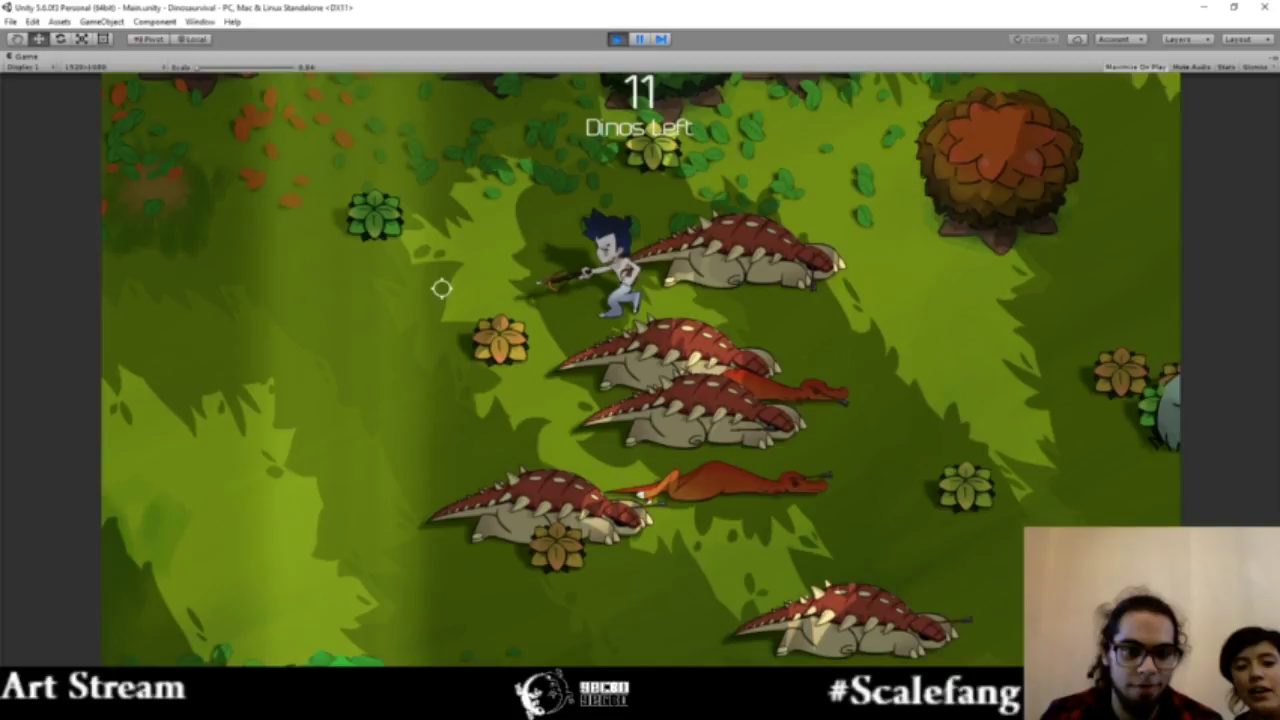
key("a")
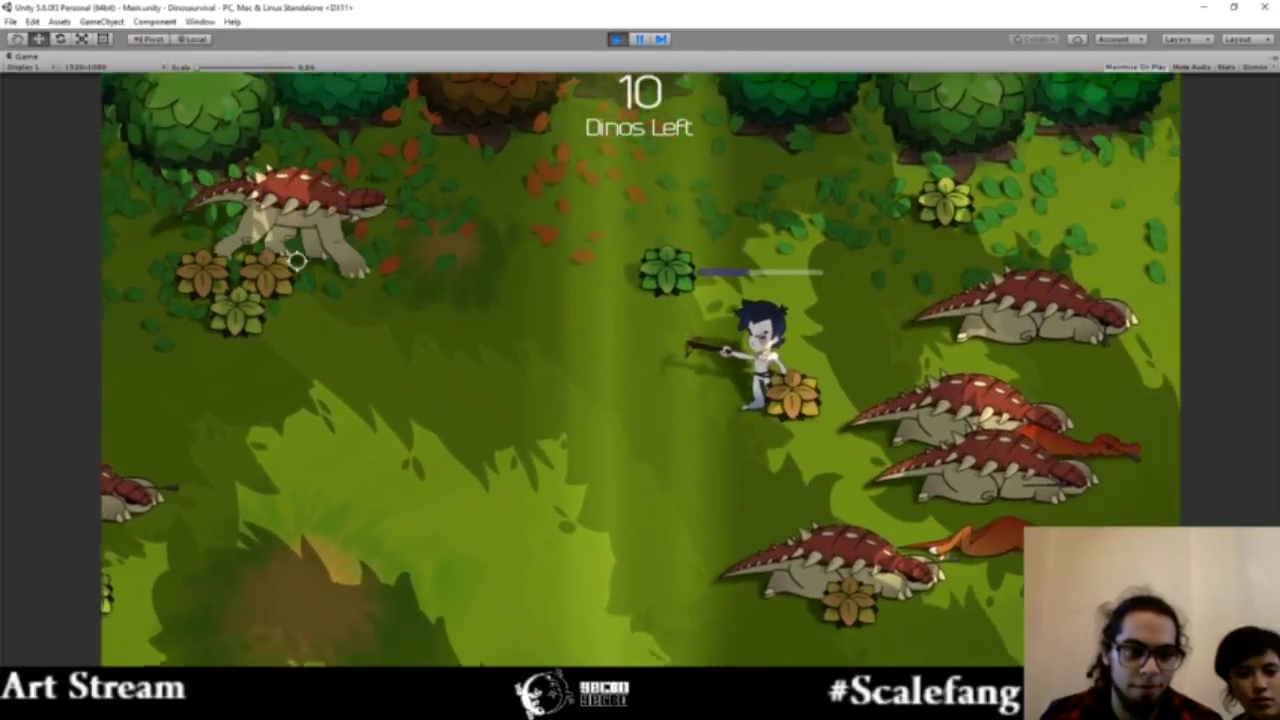
key("a")
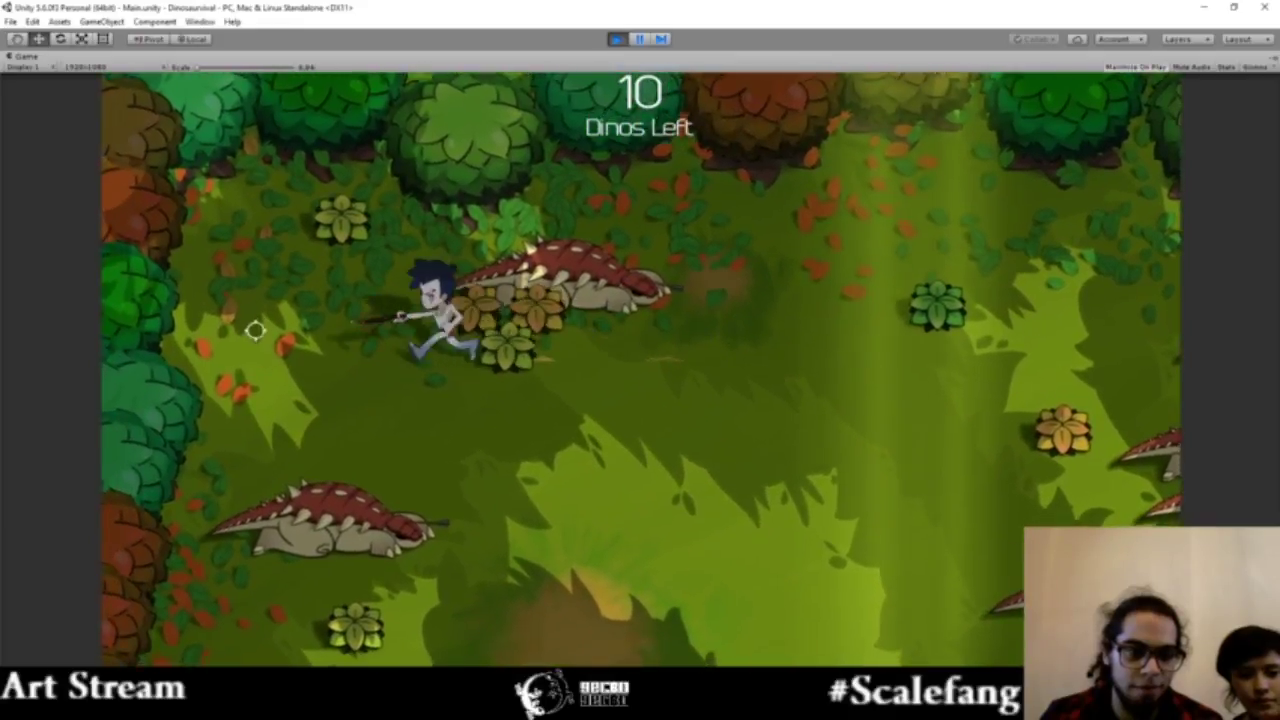
key("s")
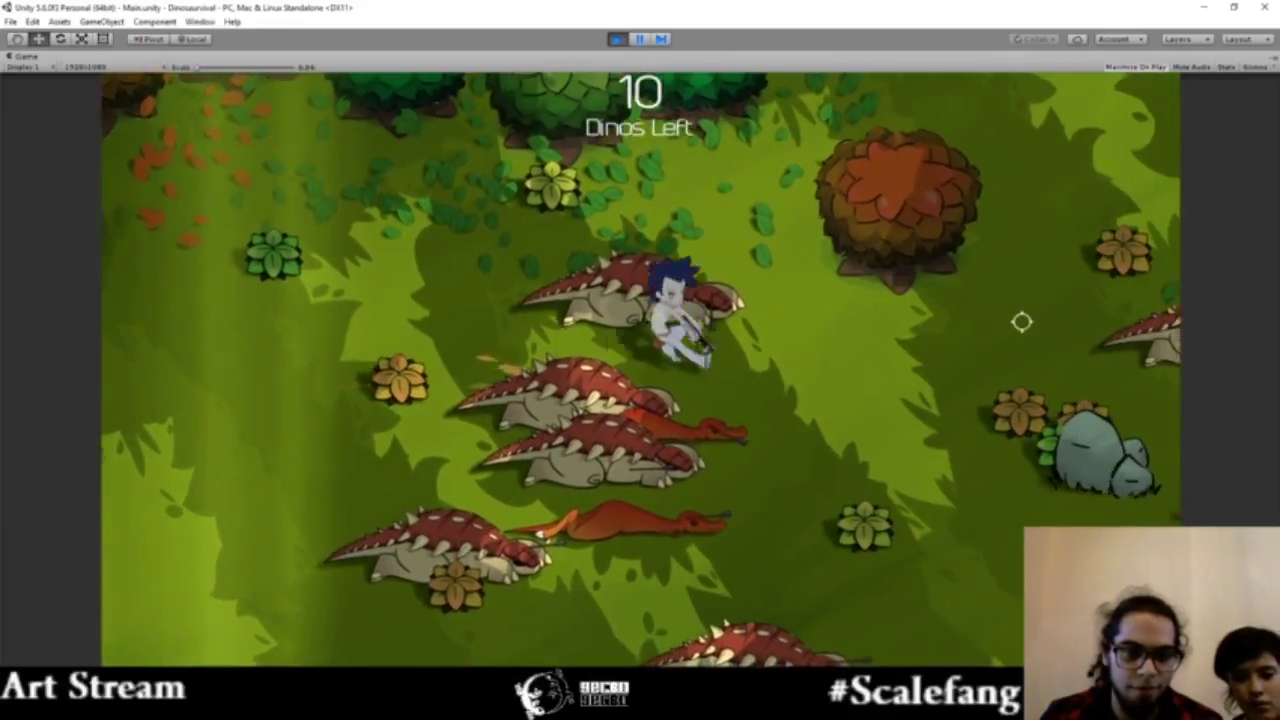
key("d")
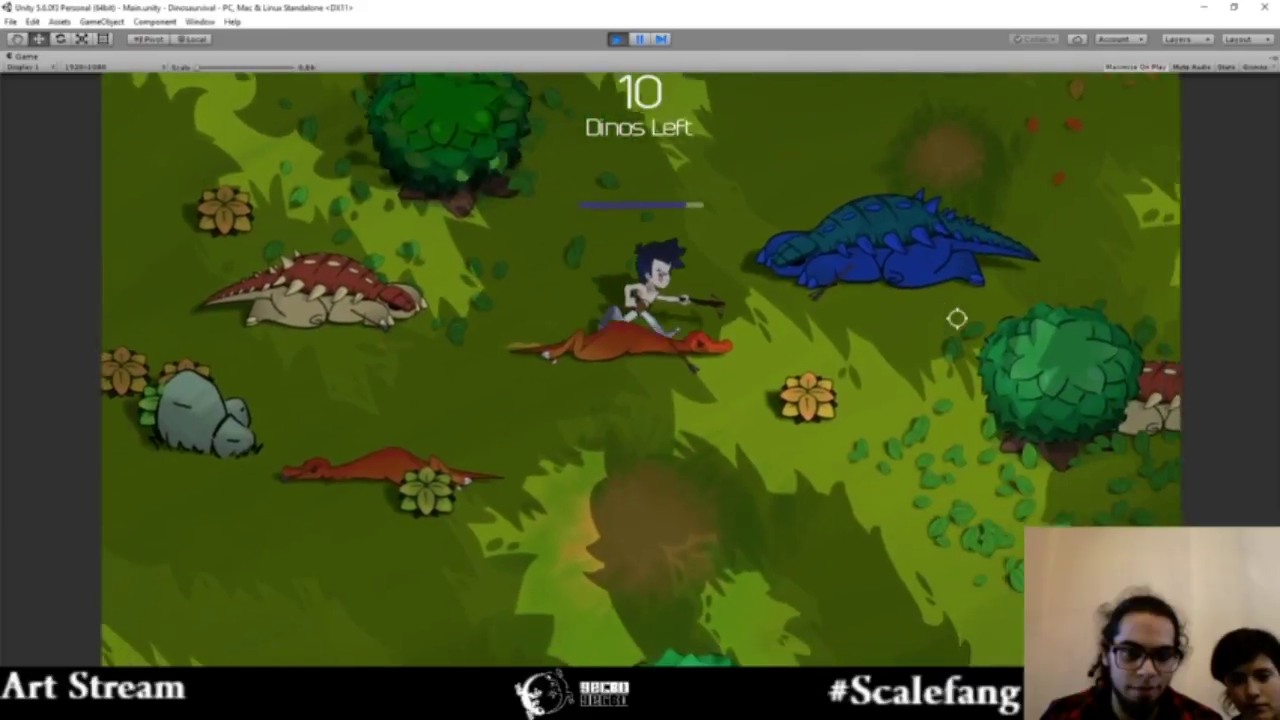
Step: After the Start again? screen at 7 Dinos Left, exit Play mode and select LevelManager
key("d")
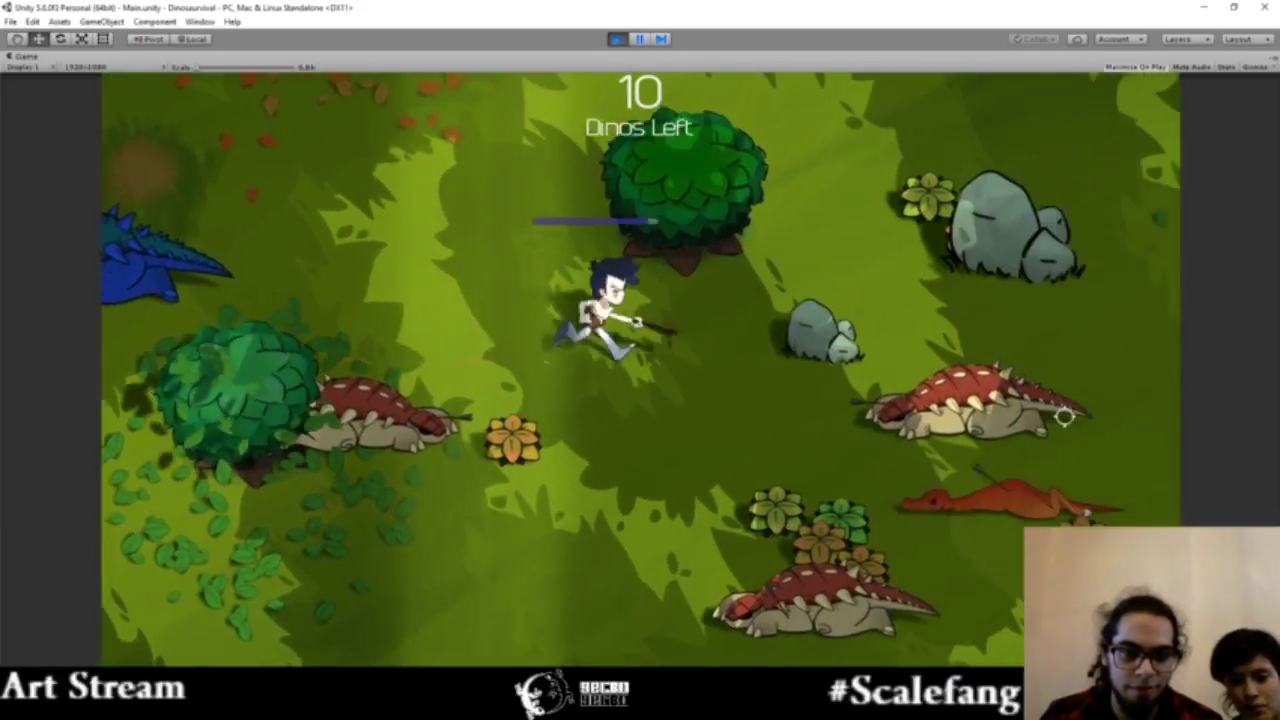
key("s")
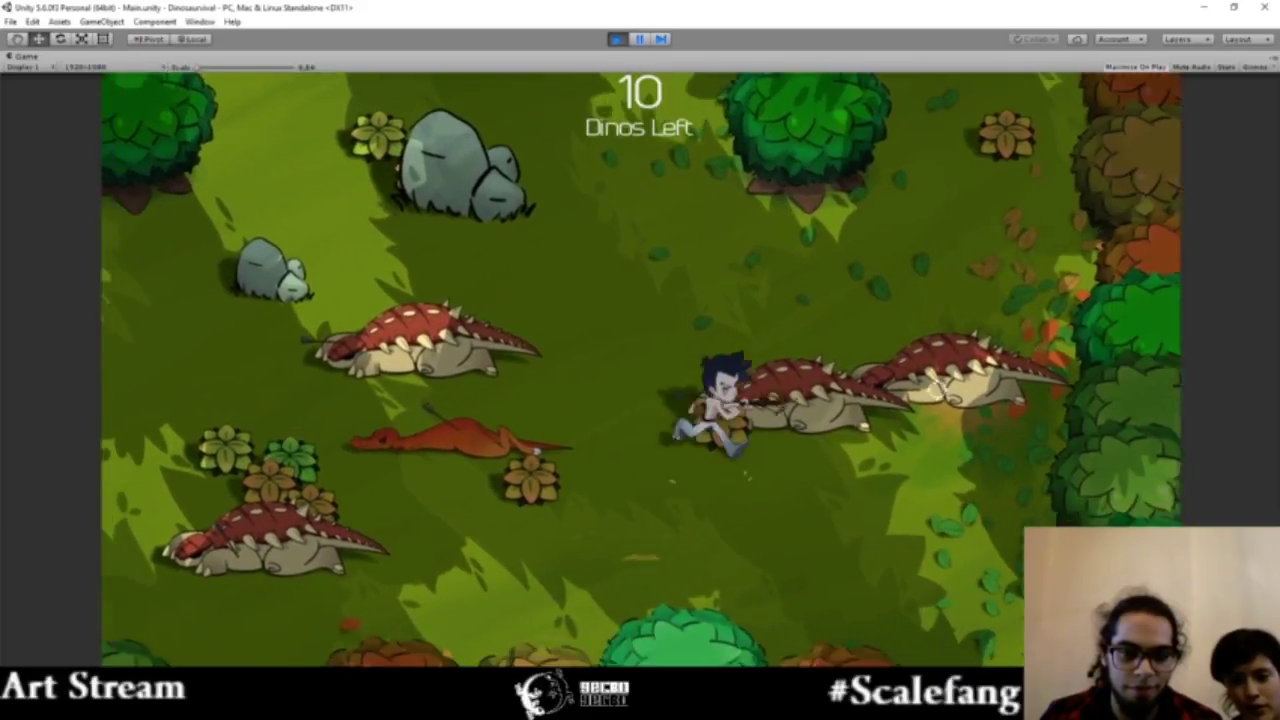
key("w")
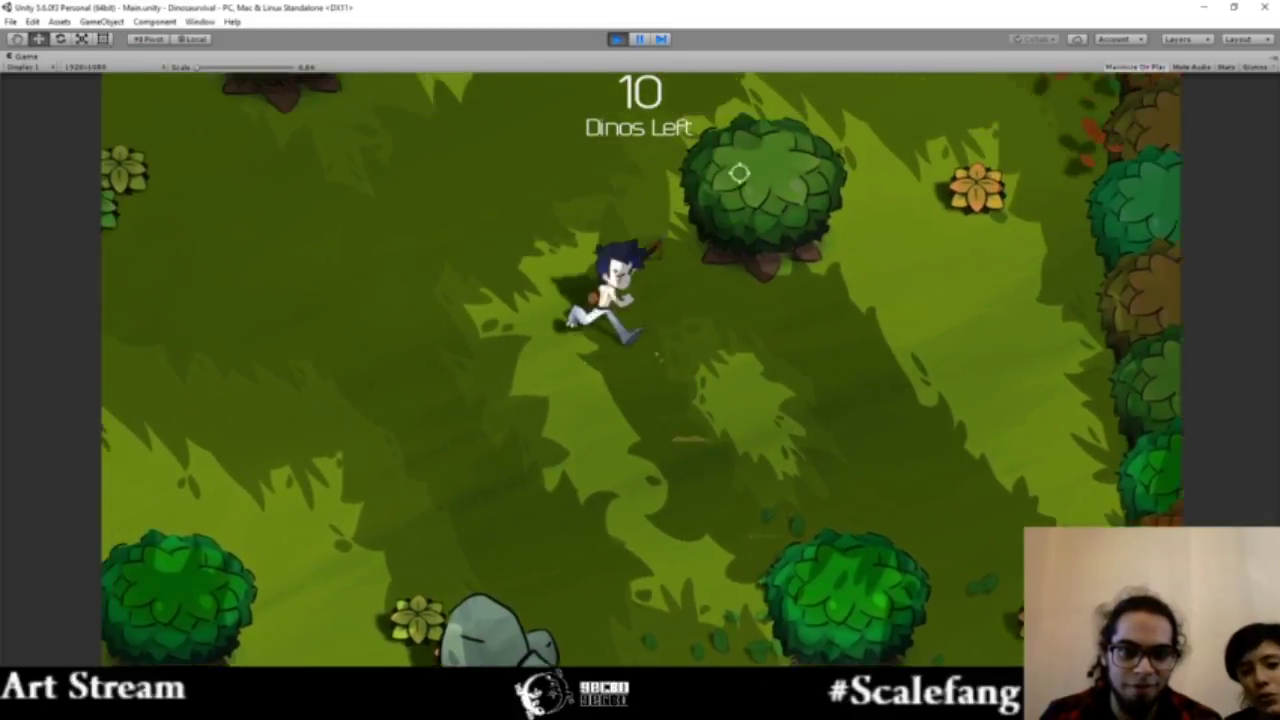
key("d")
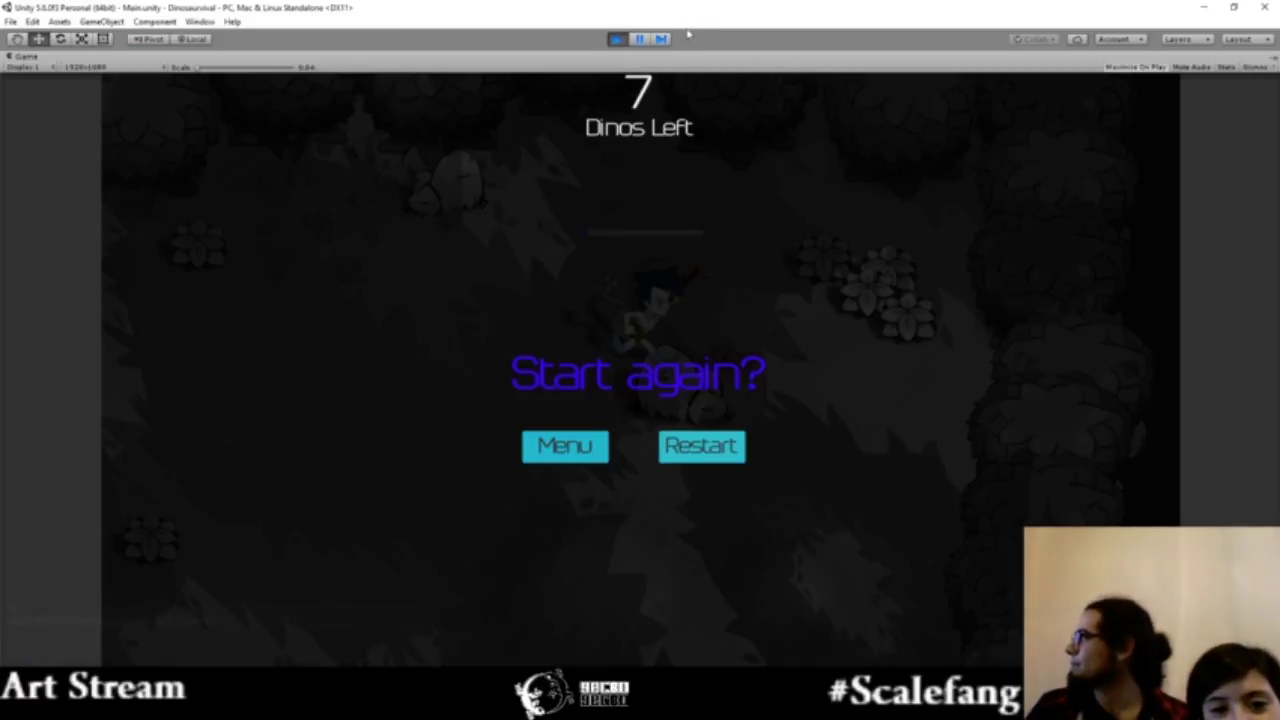
left_click(618, 40)
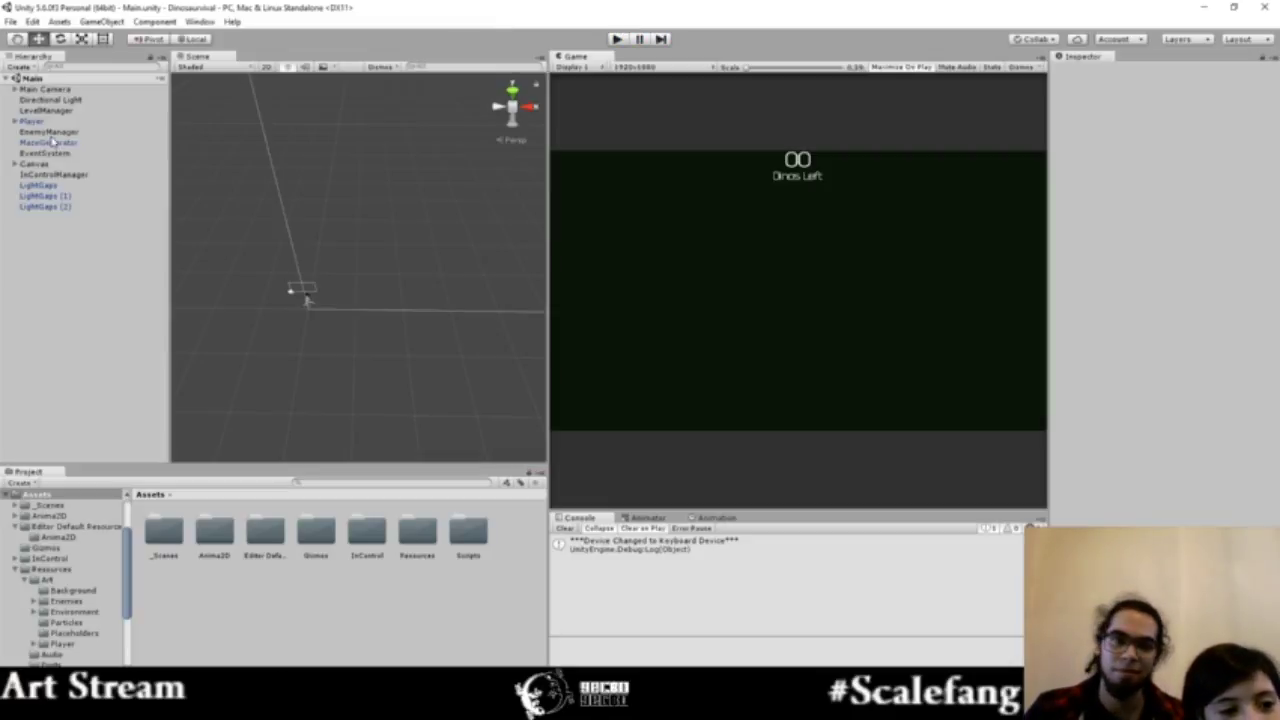
left_click(46, 102)
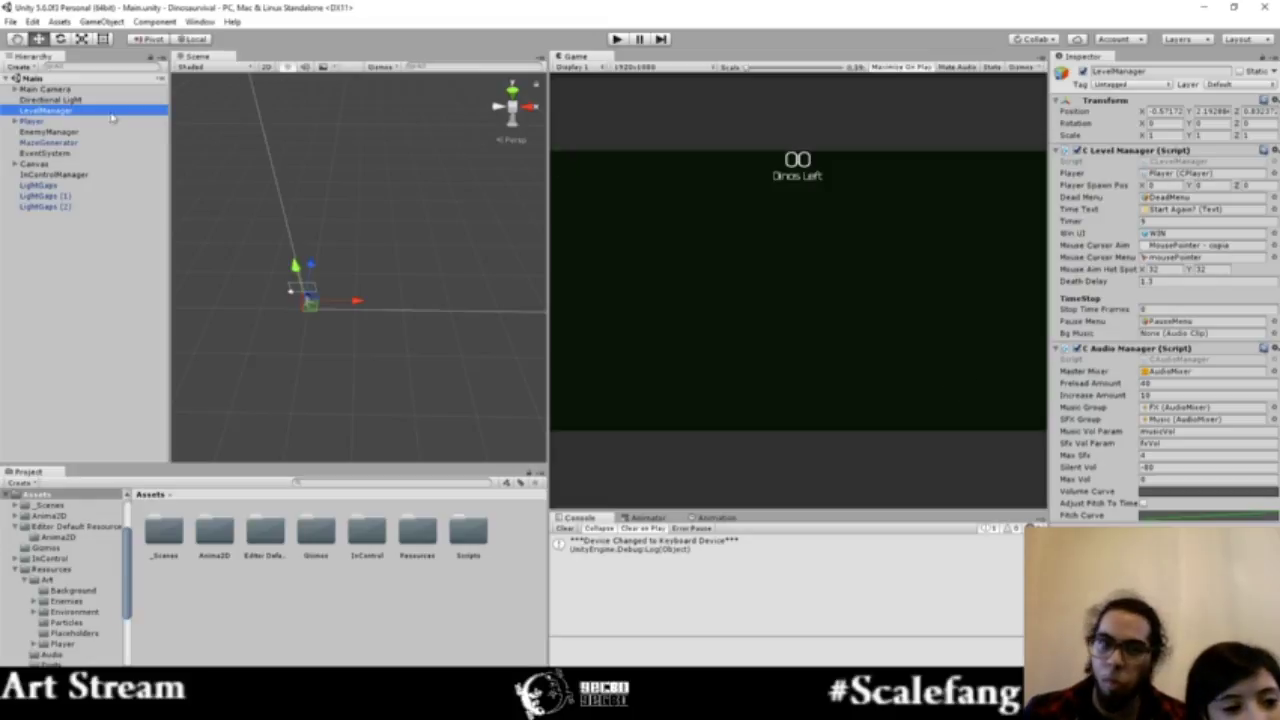
Step: Set EnemyManager's Max Live Enemies and Total Enemies to 200, then run the game
left_click(74, 133)
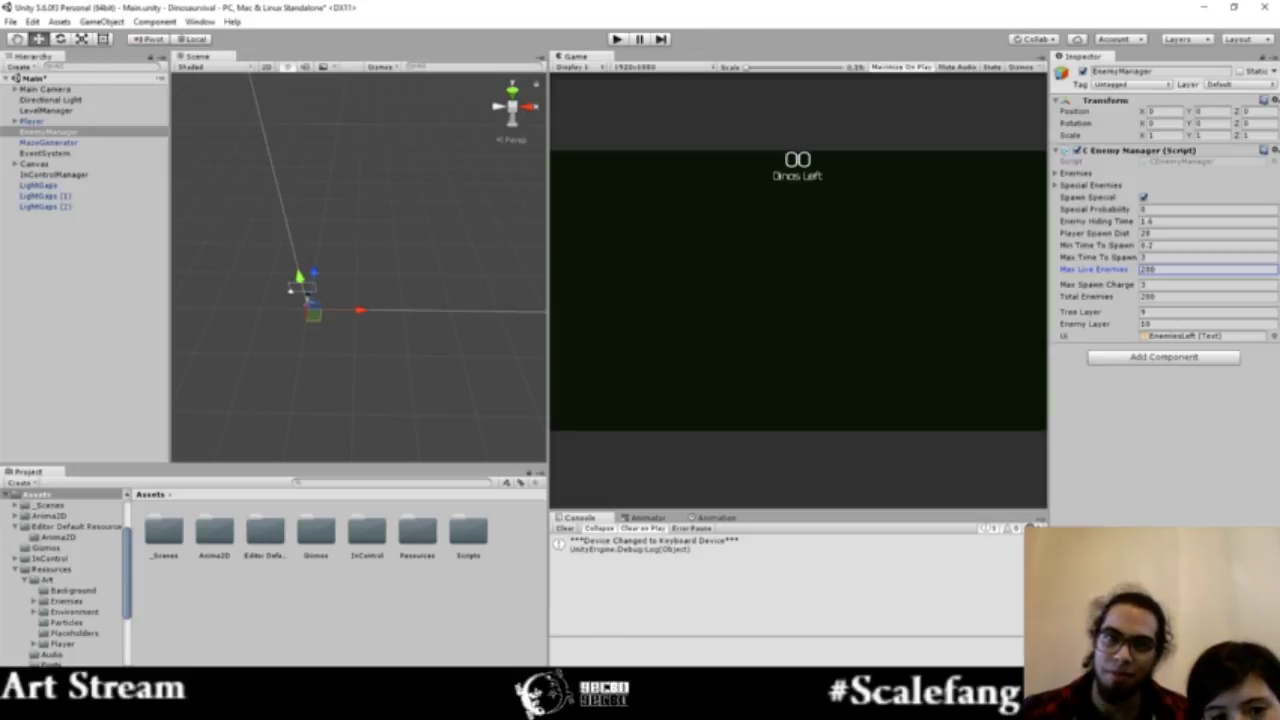
left_click(617, 40)
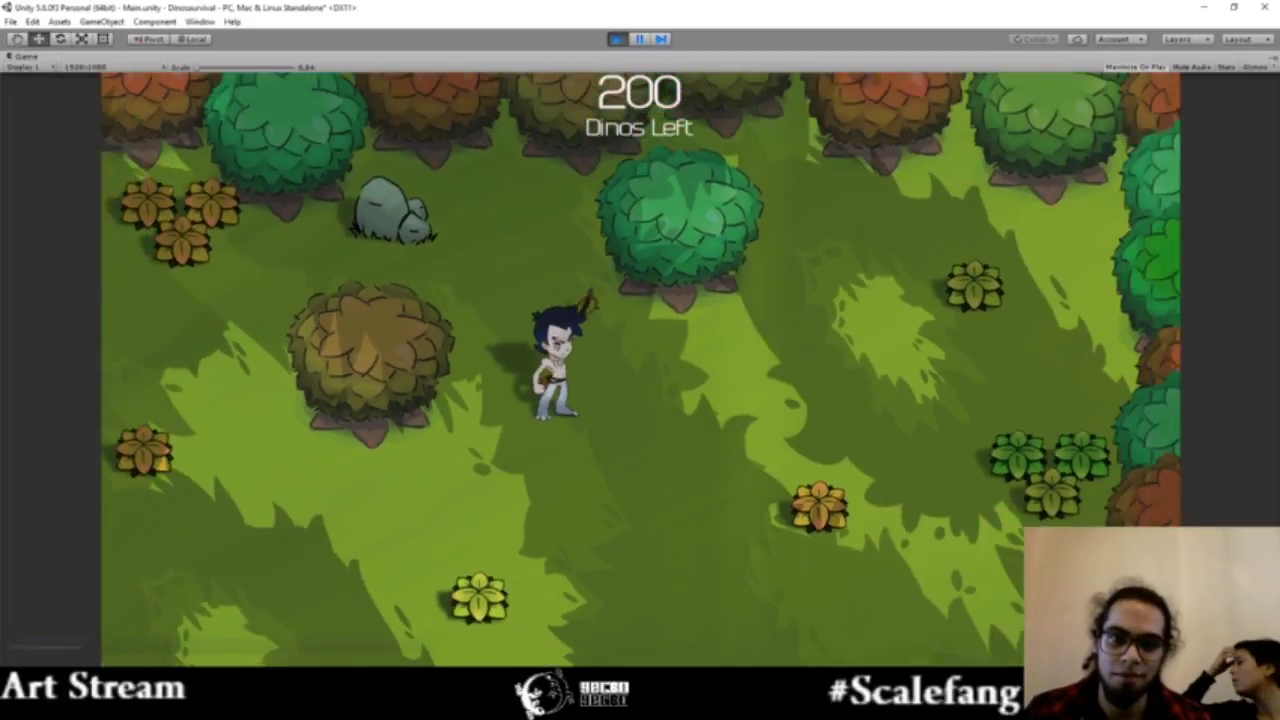
Step: Kill the first dinos and a raptor in the 200-dino round, starting the count down from 199
key("s")
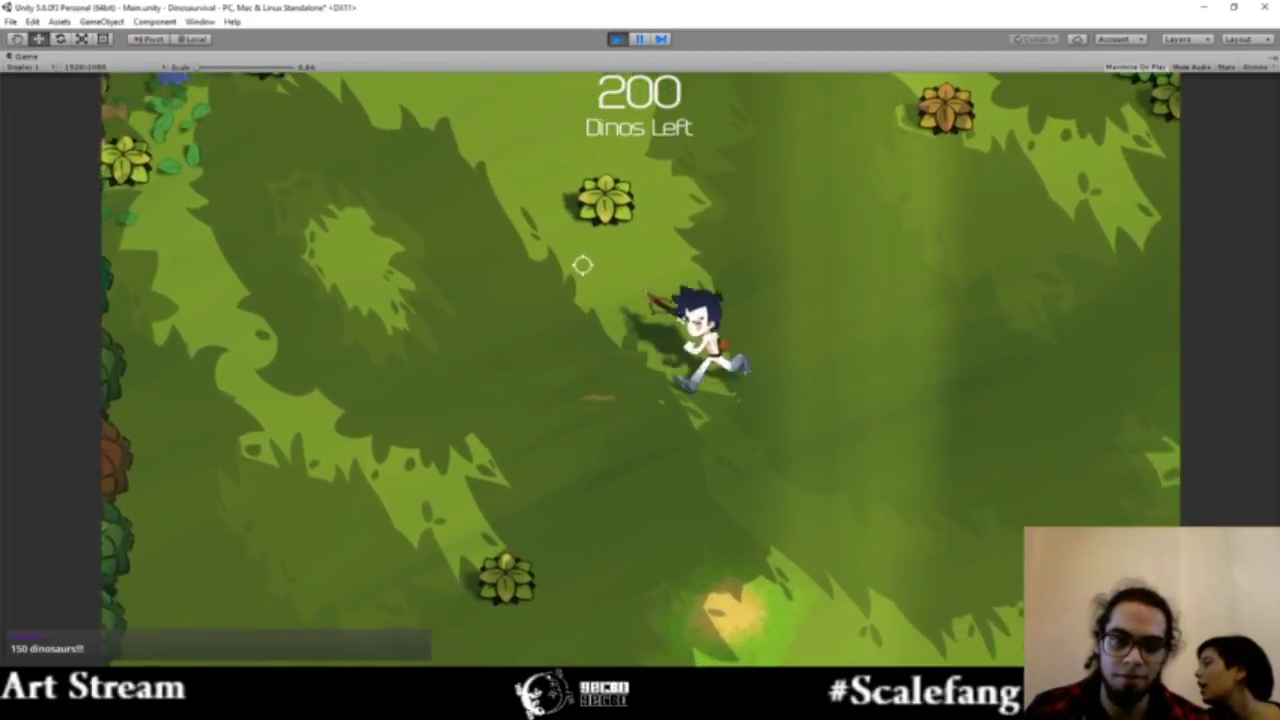
key("w")
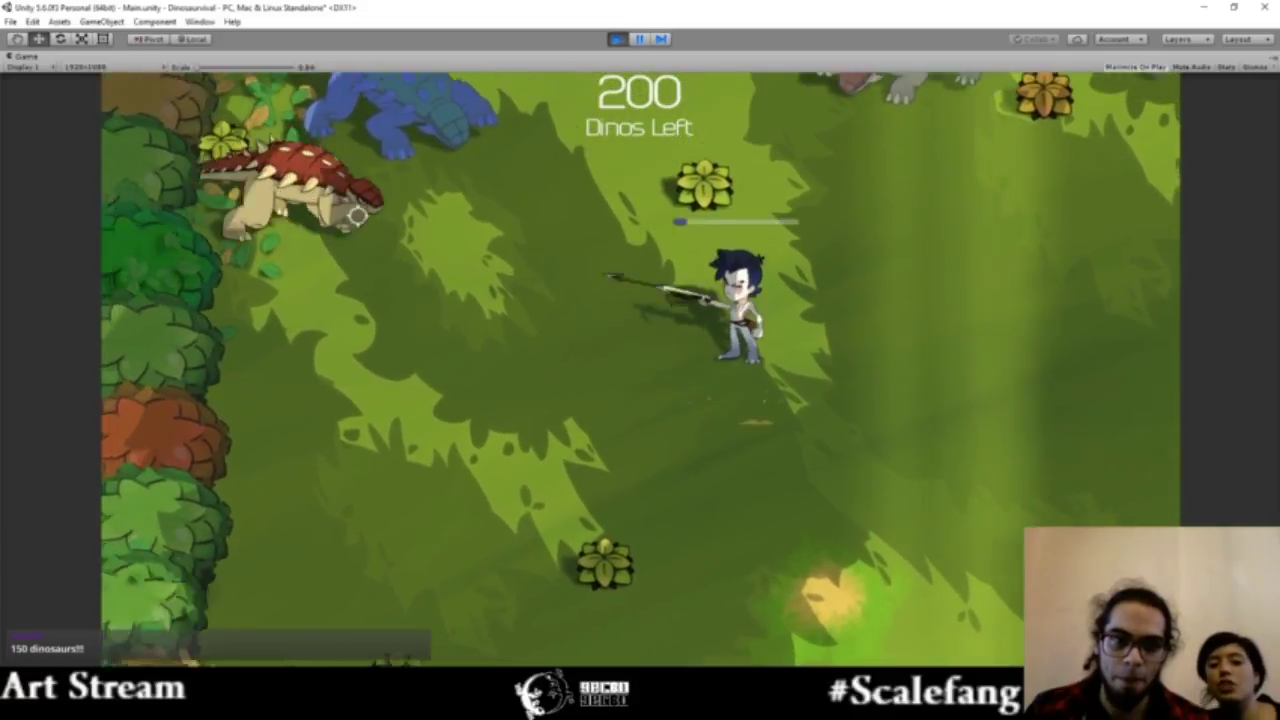
key("d")
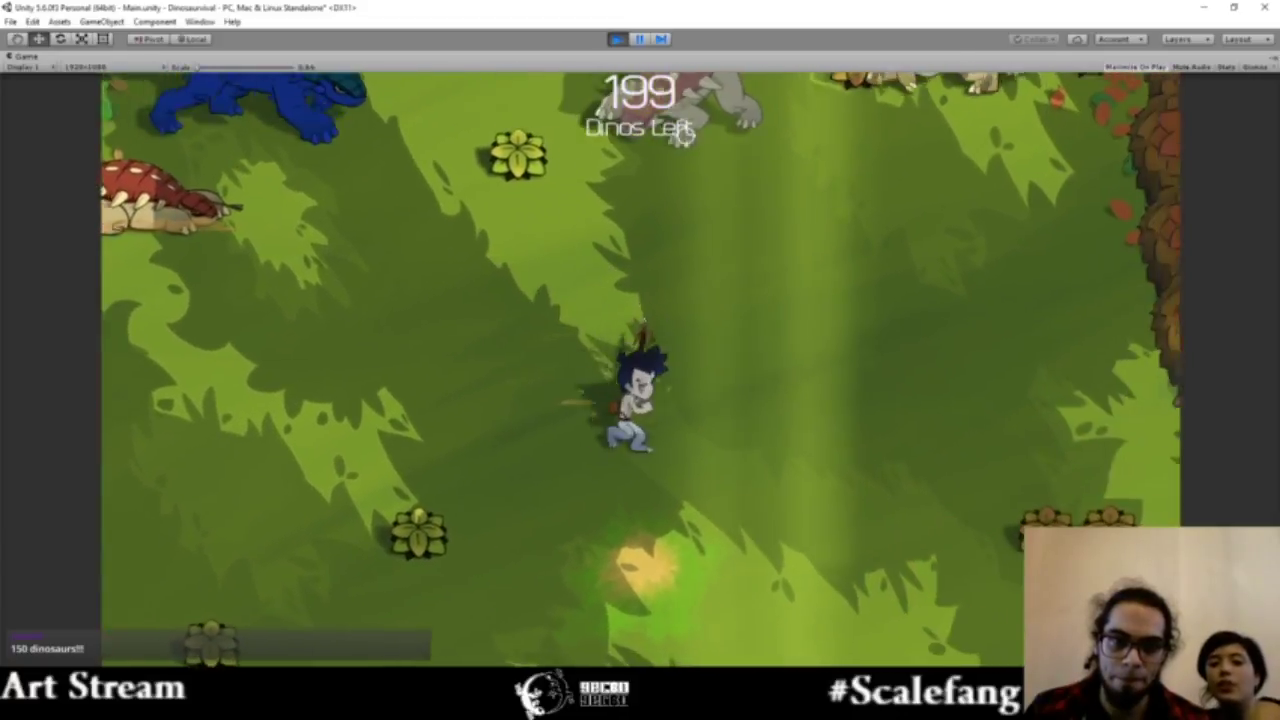
key("d")
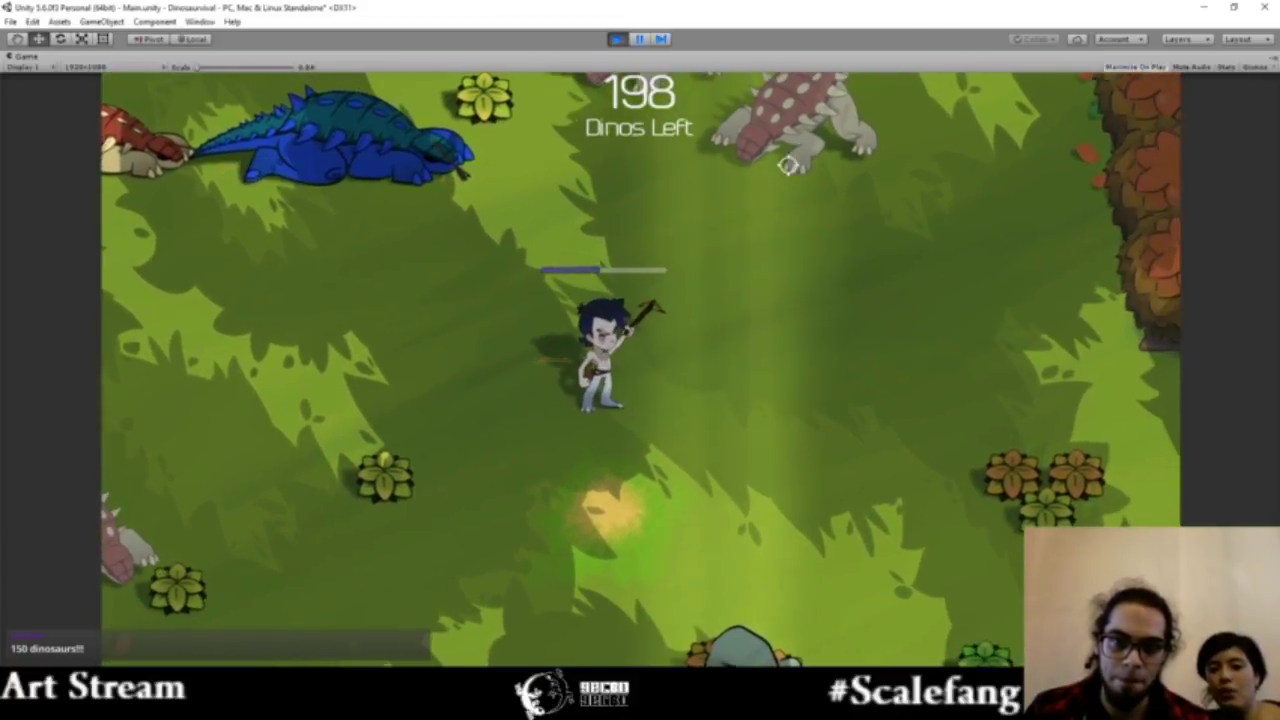
key("s")
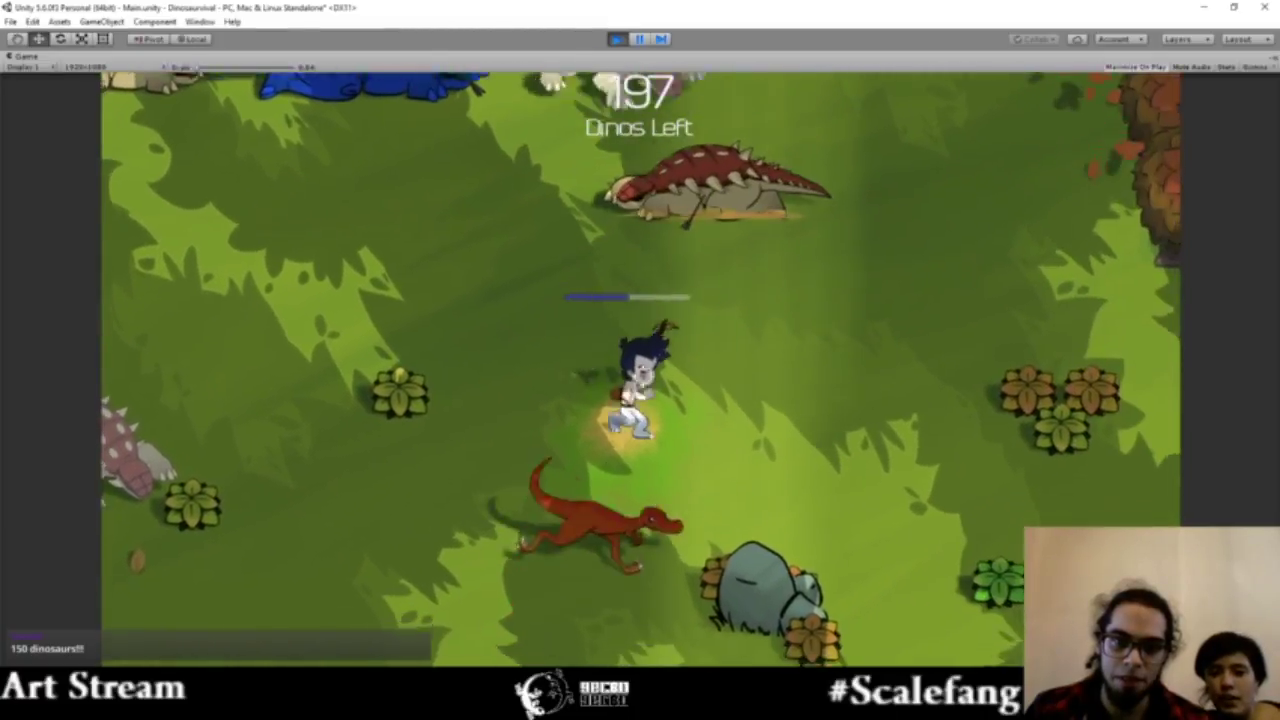
key("d")
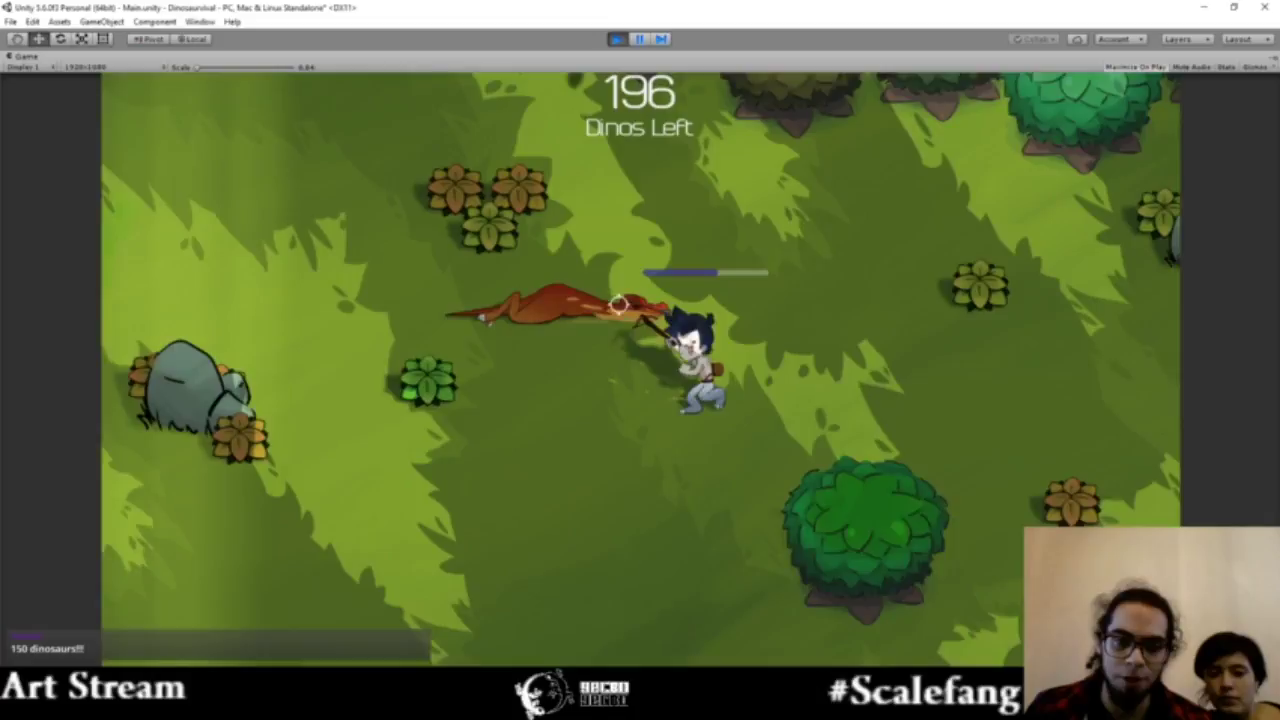
Step: Keep killing dinos from 193 down to 184 Dinos Left until the player dies
key("w")
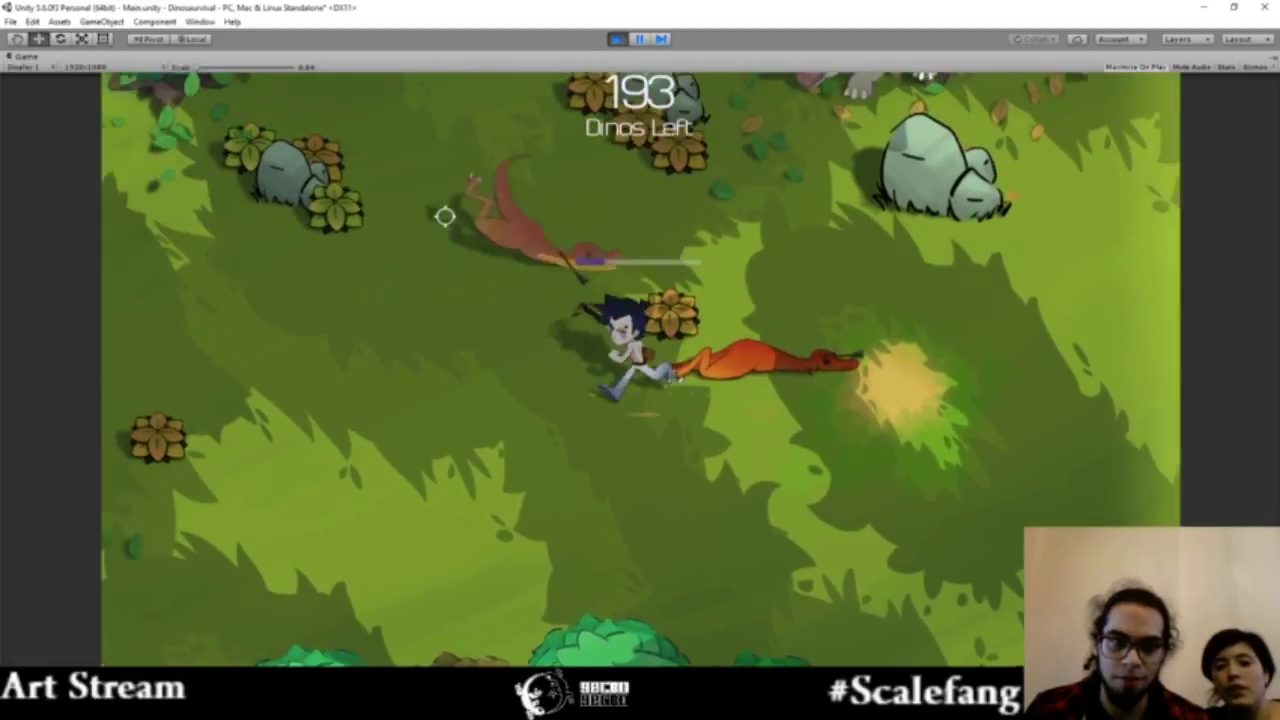
key("w")
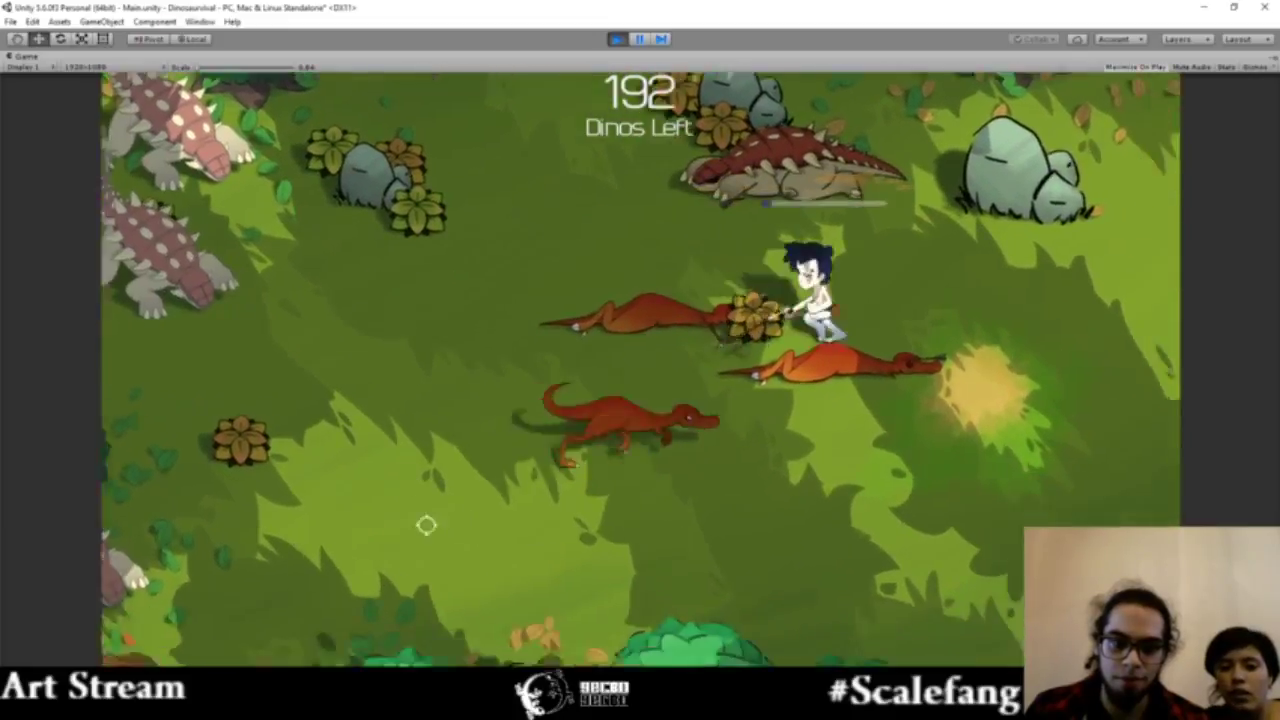
key("w")
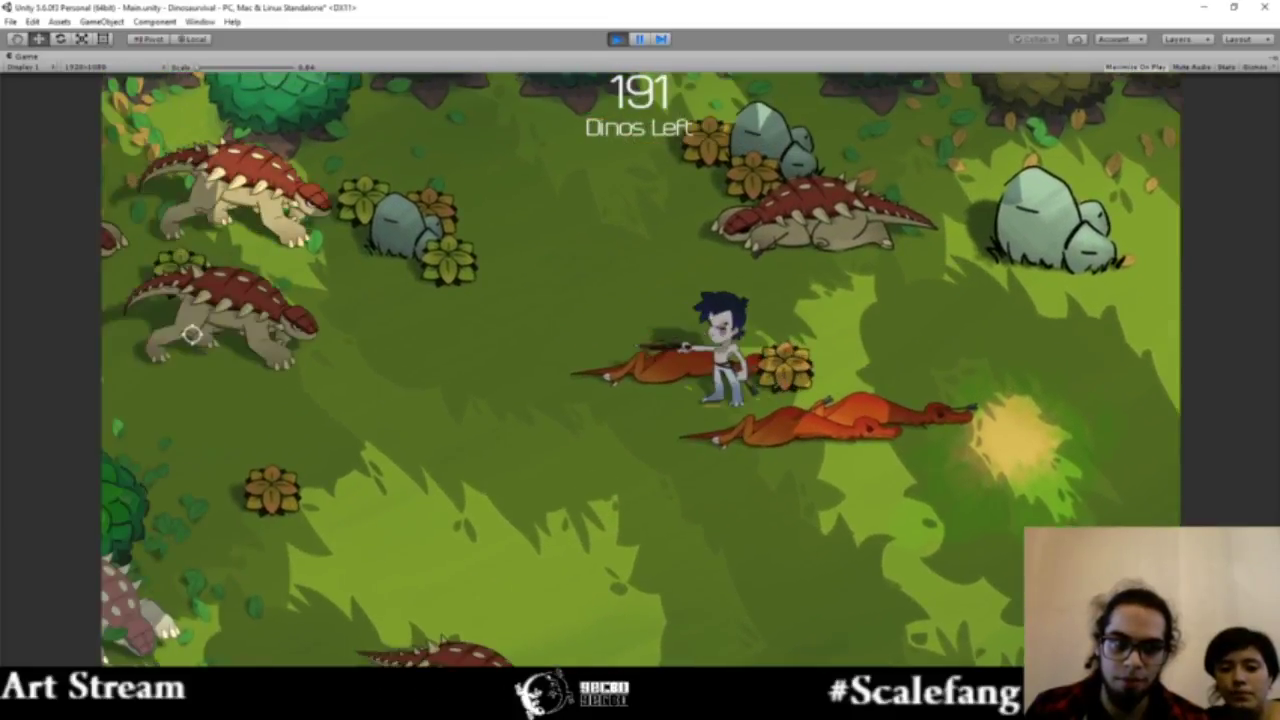
key("s")
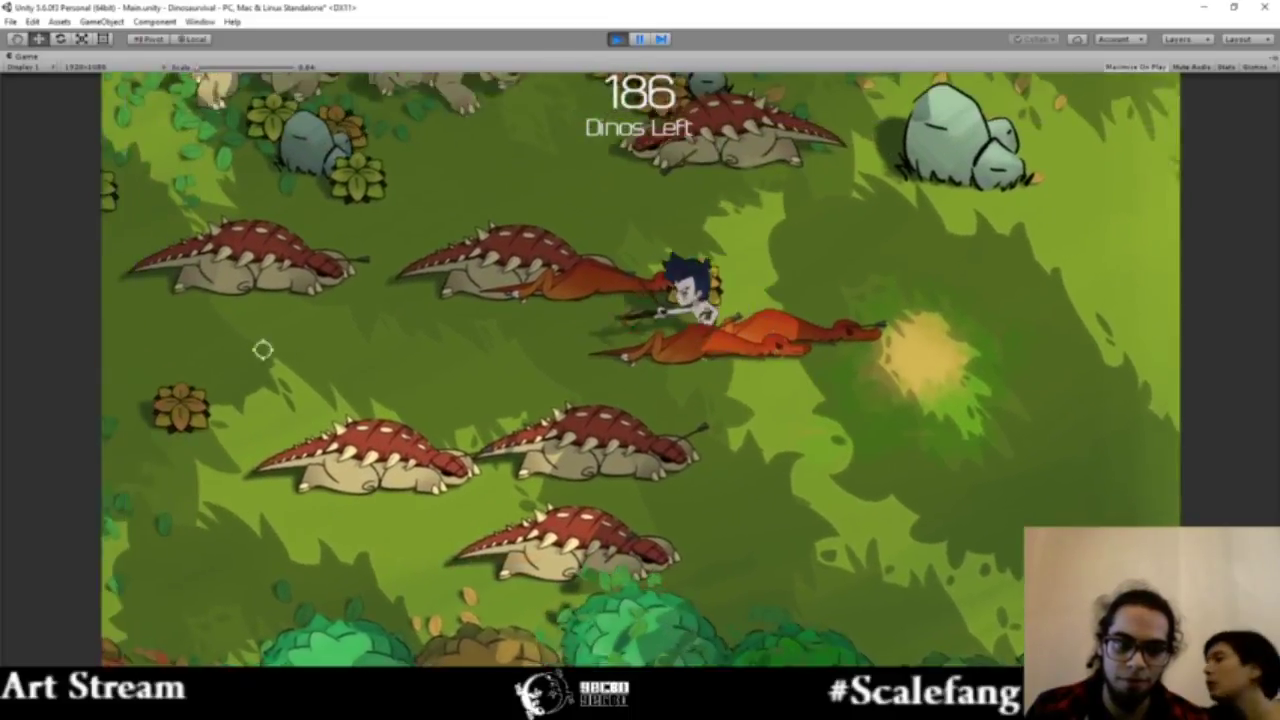
key("w")
key("d")
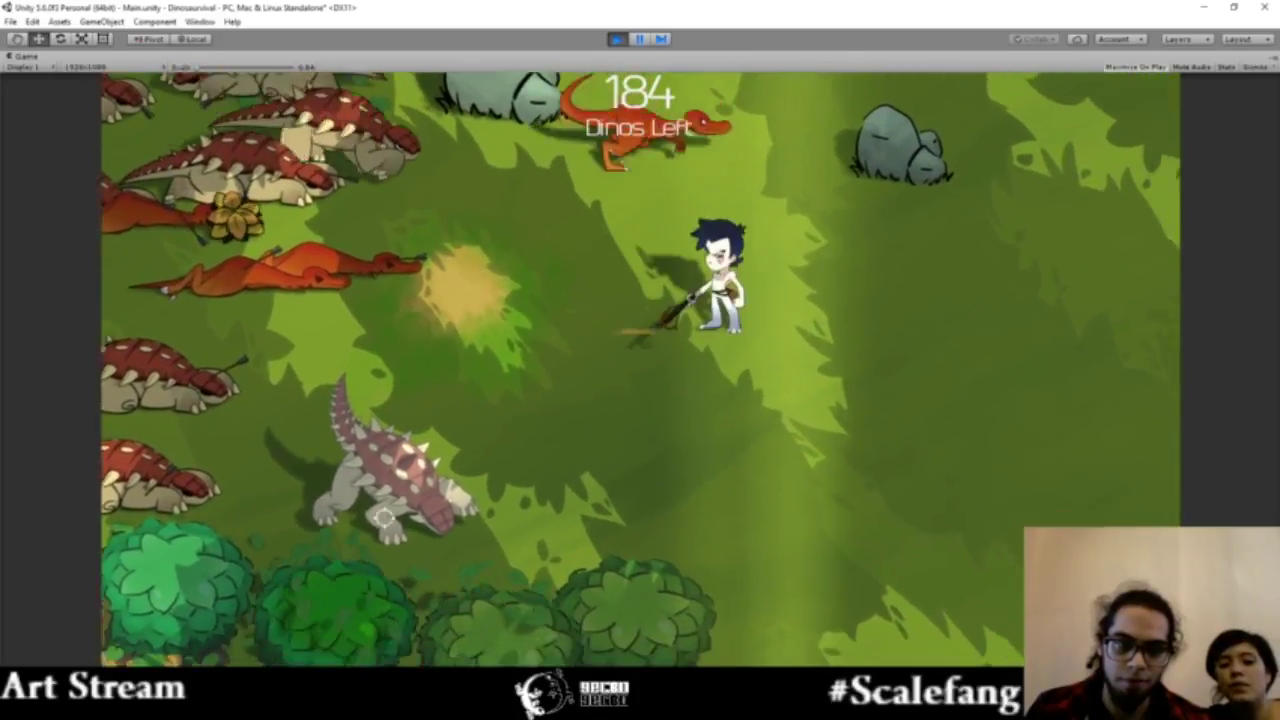
key("d")
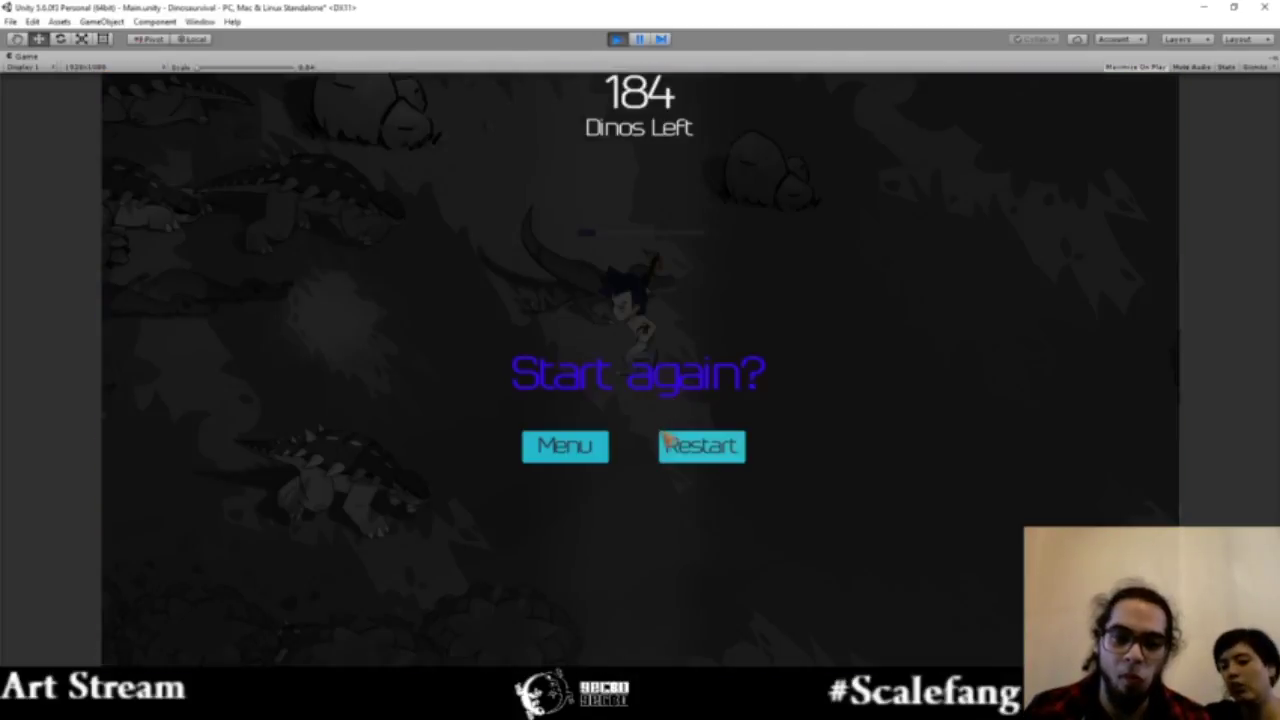
Step: Restart the level and run the character right toward the rocks, killing the first dino
left_click(668, 440)
key("d")
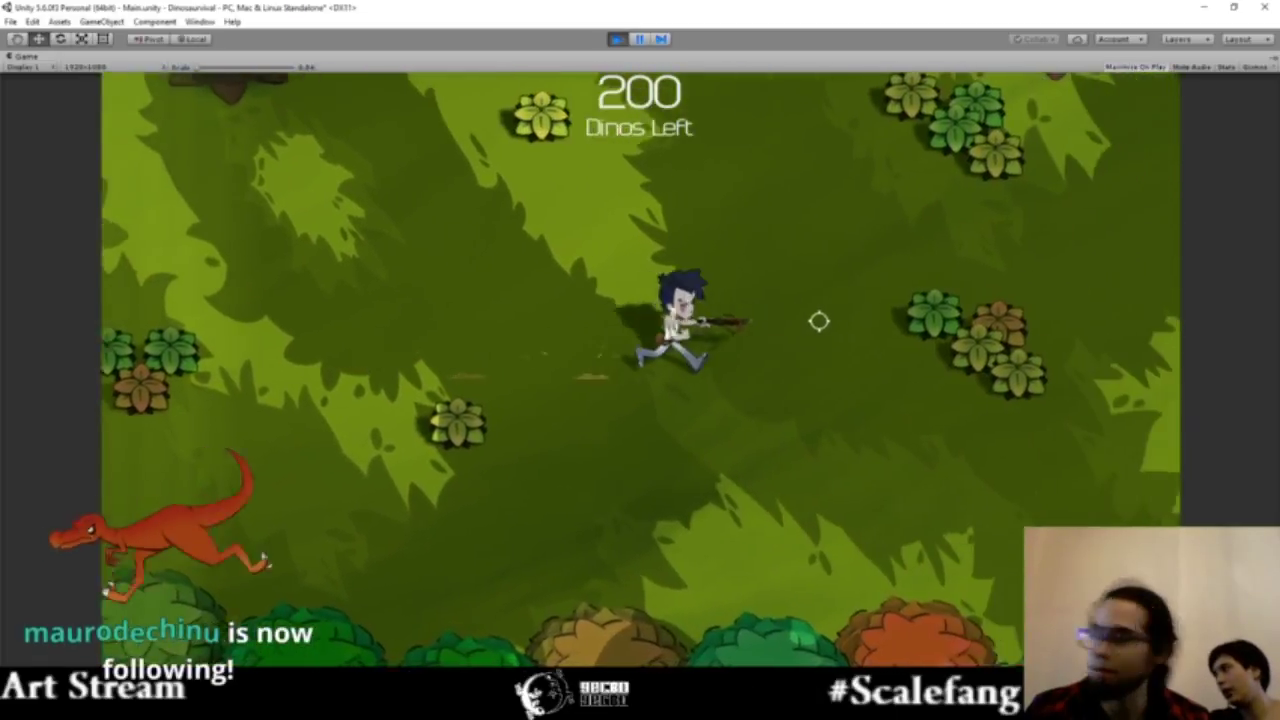
key("d")
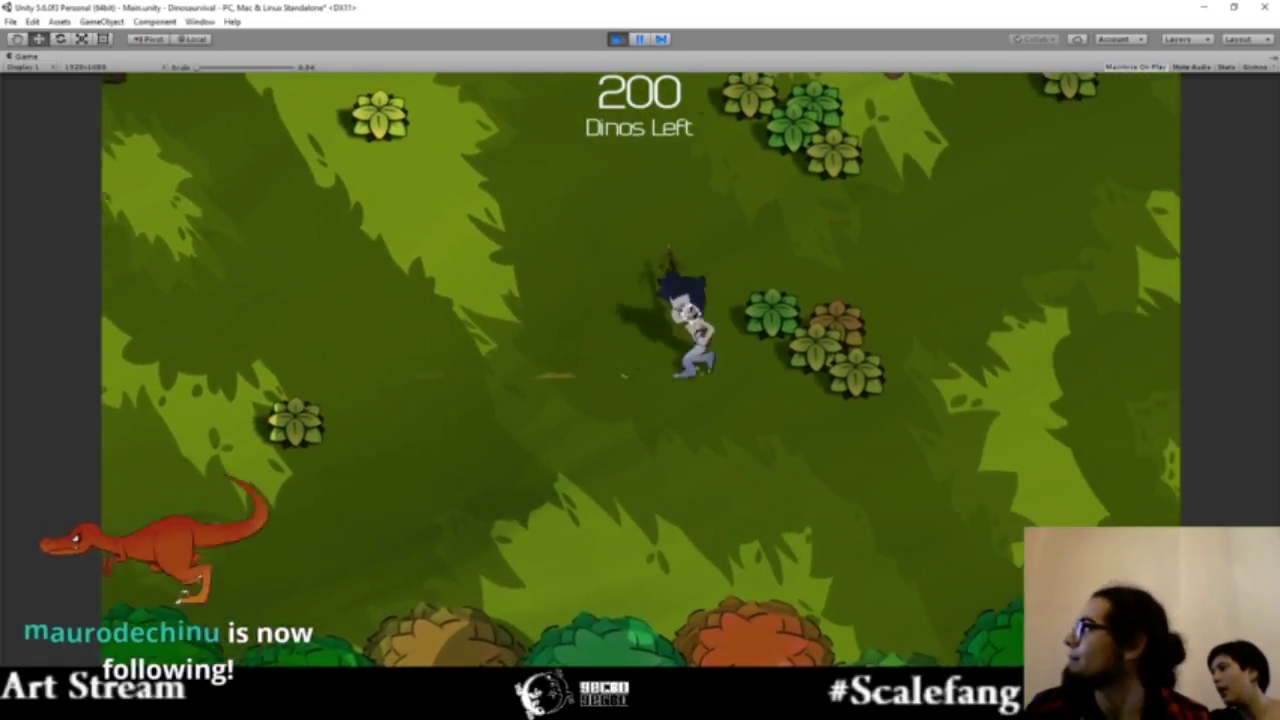
key("s")
key("w")
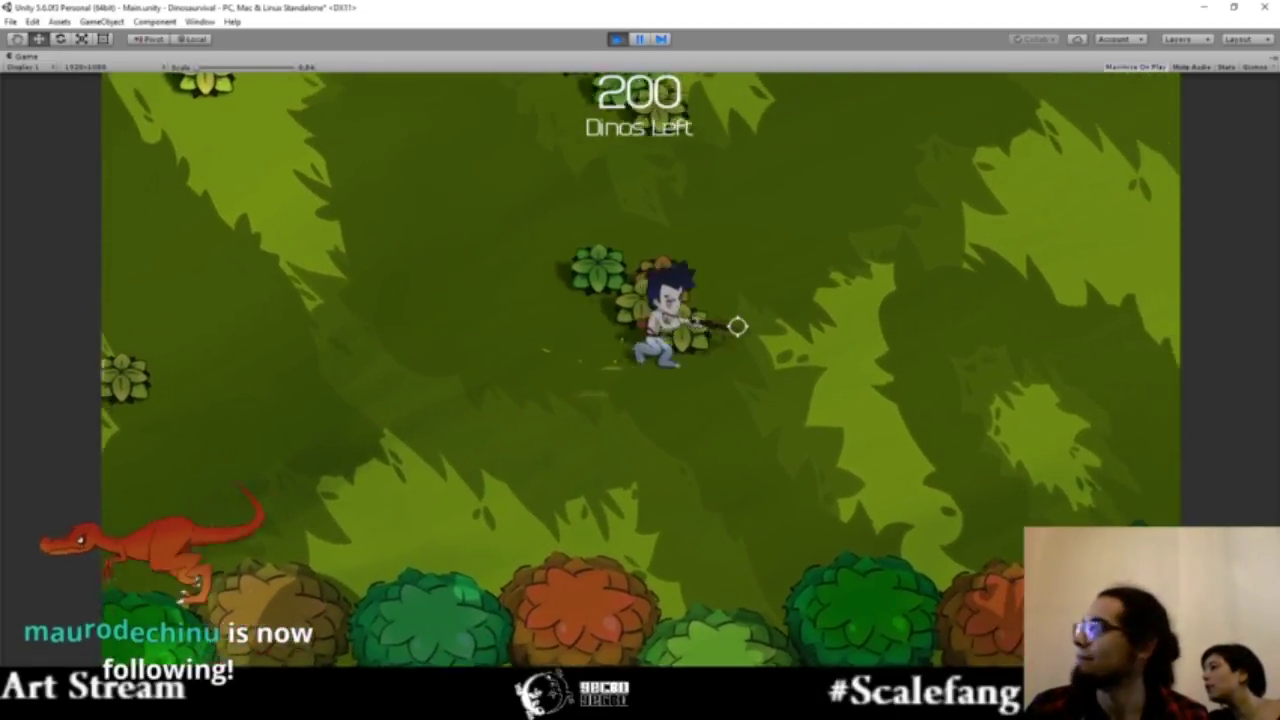
key("d")
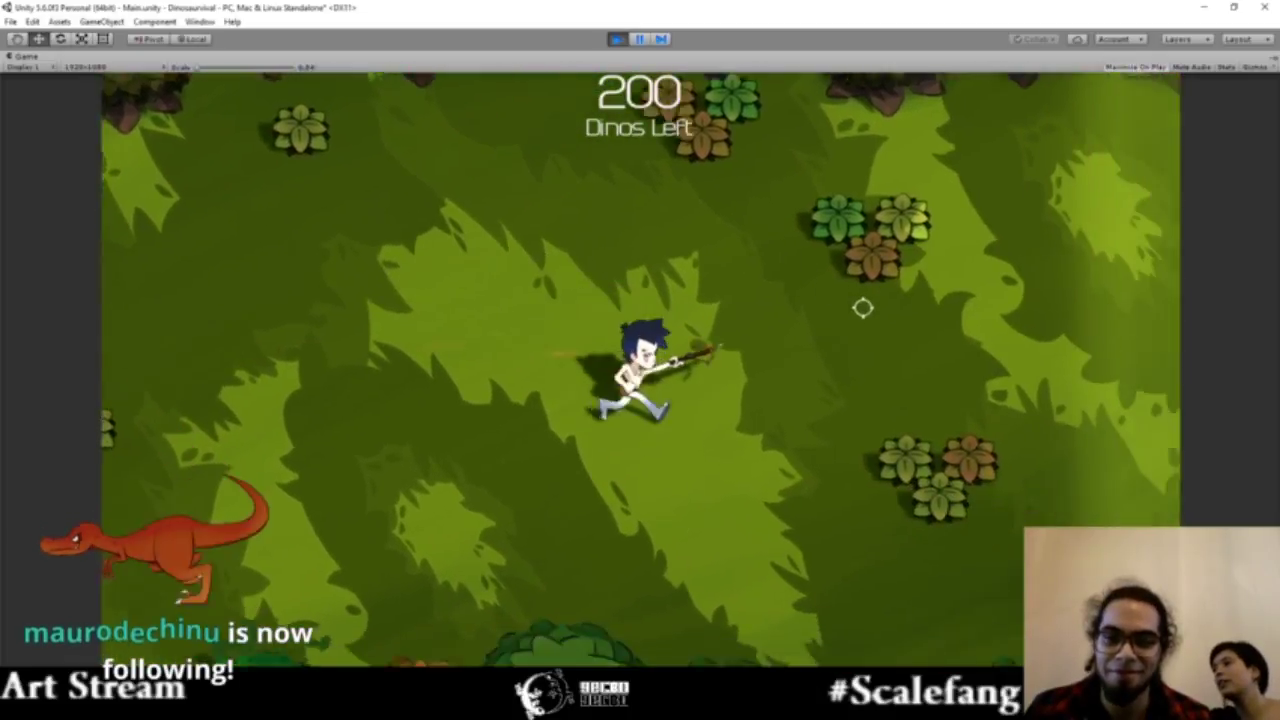
key("d")
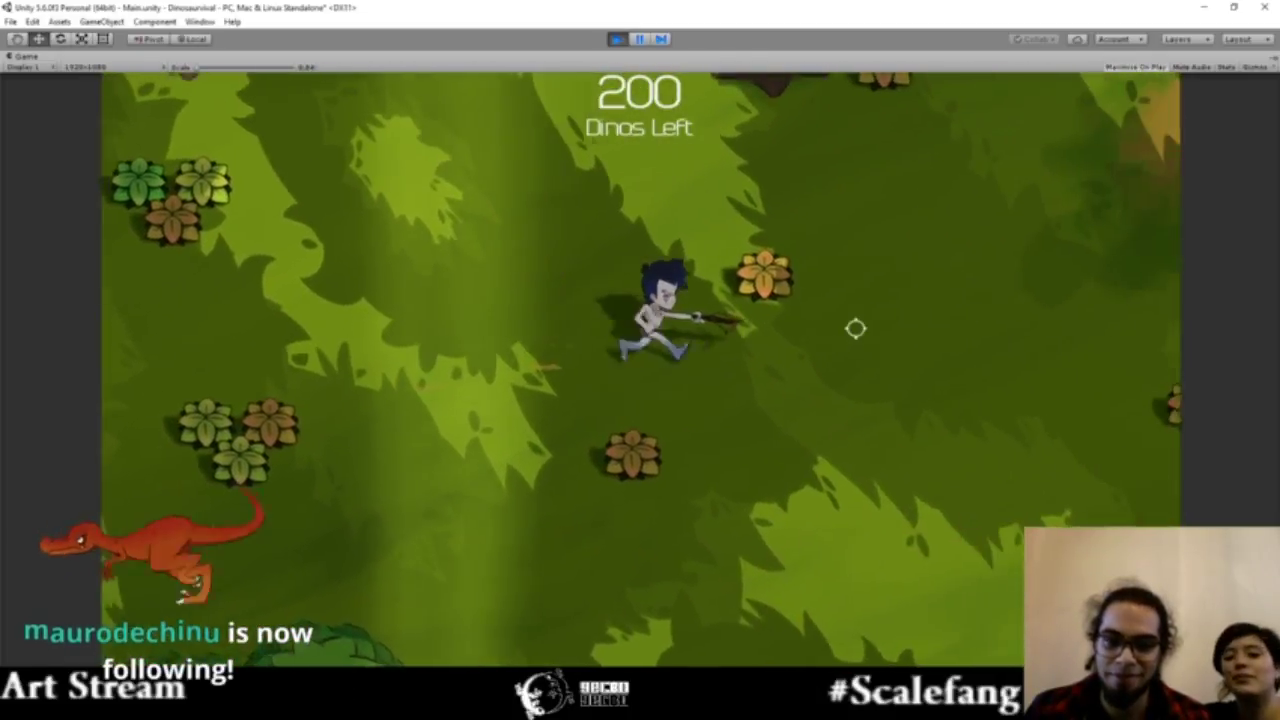
key("s")
key("s")
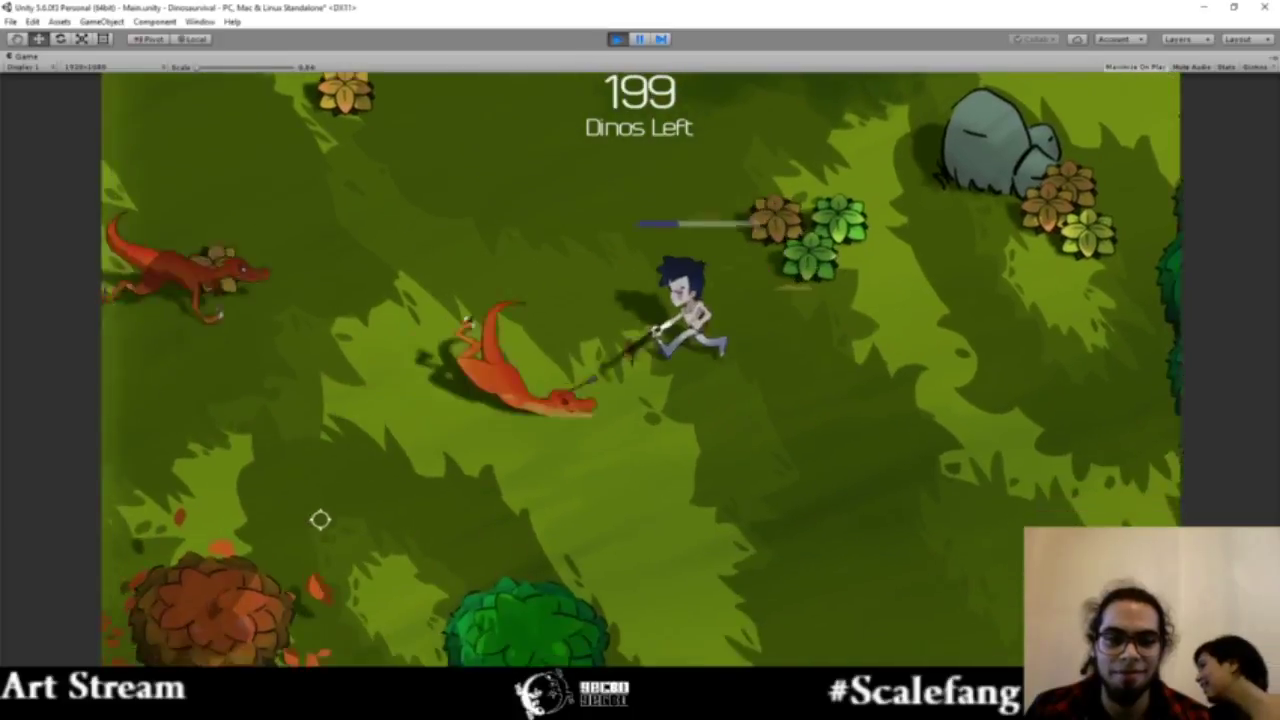
key("s")
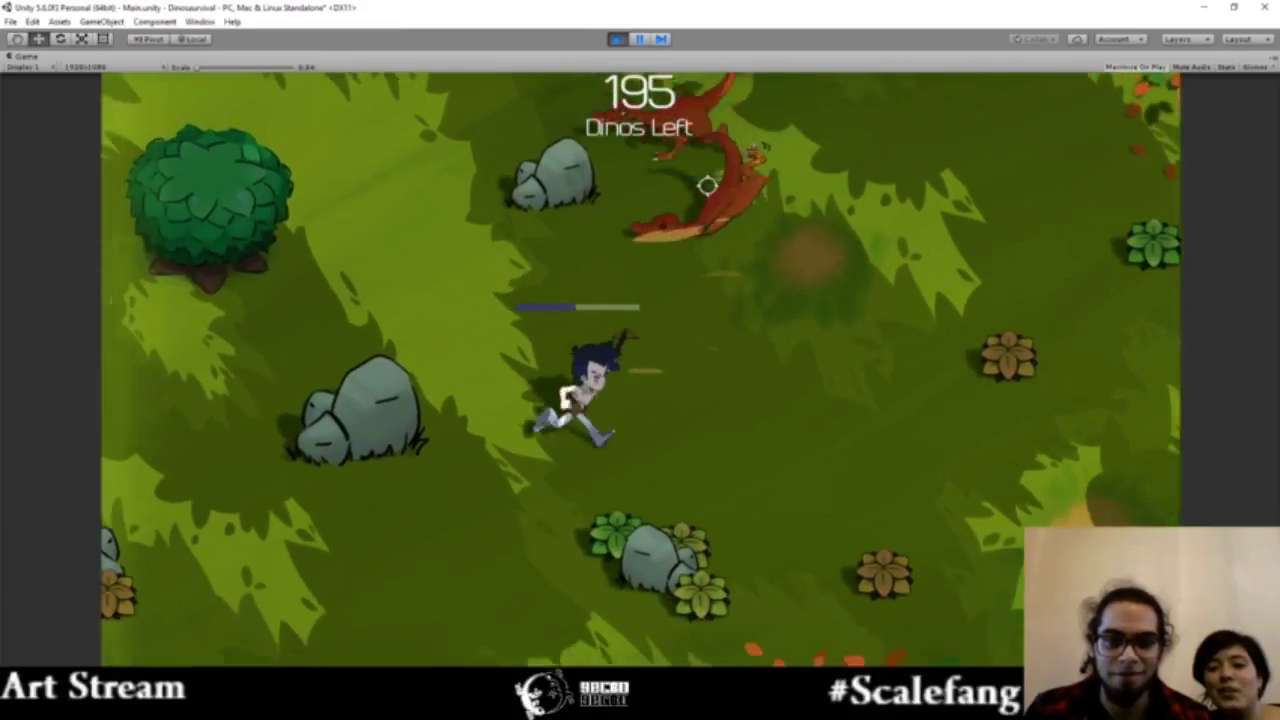
Step: Kill another dino and the pink dino, then fire shots at the red dino
key("w")
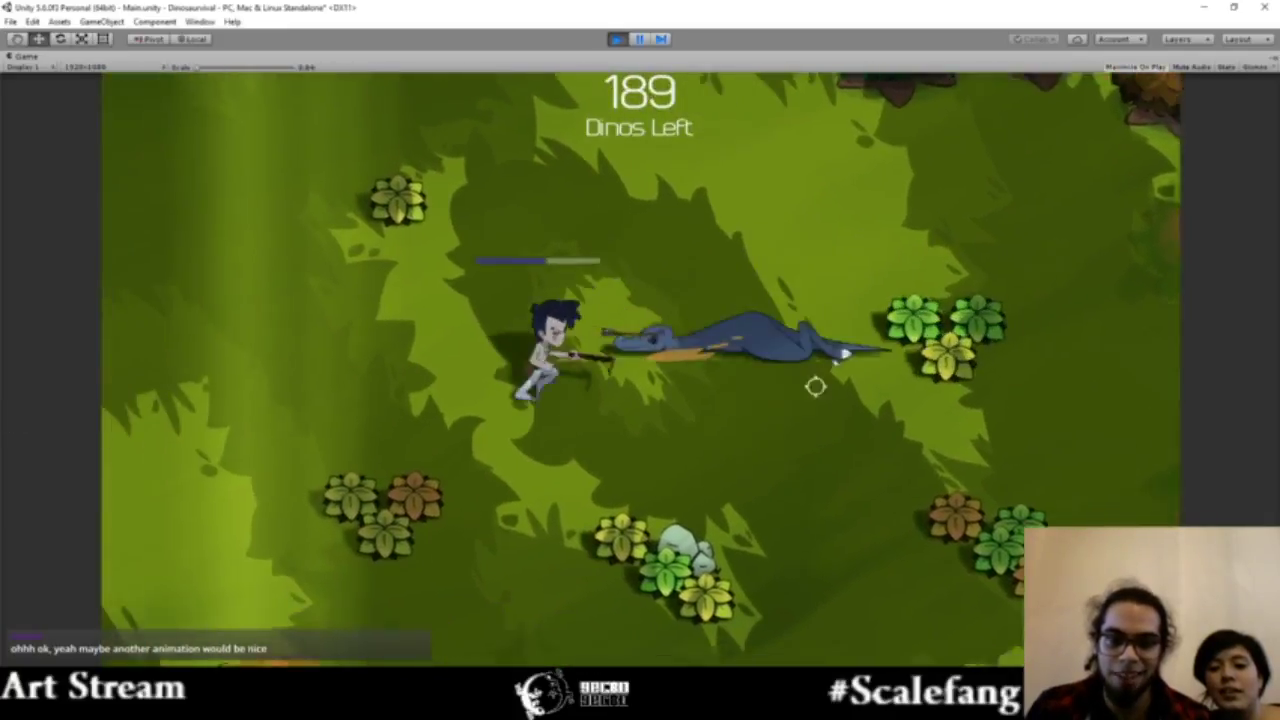
key("a")
key("d")
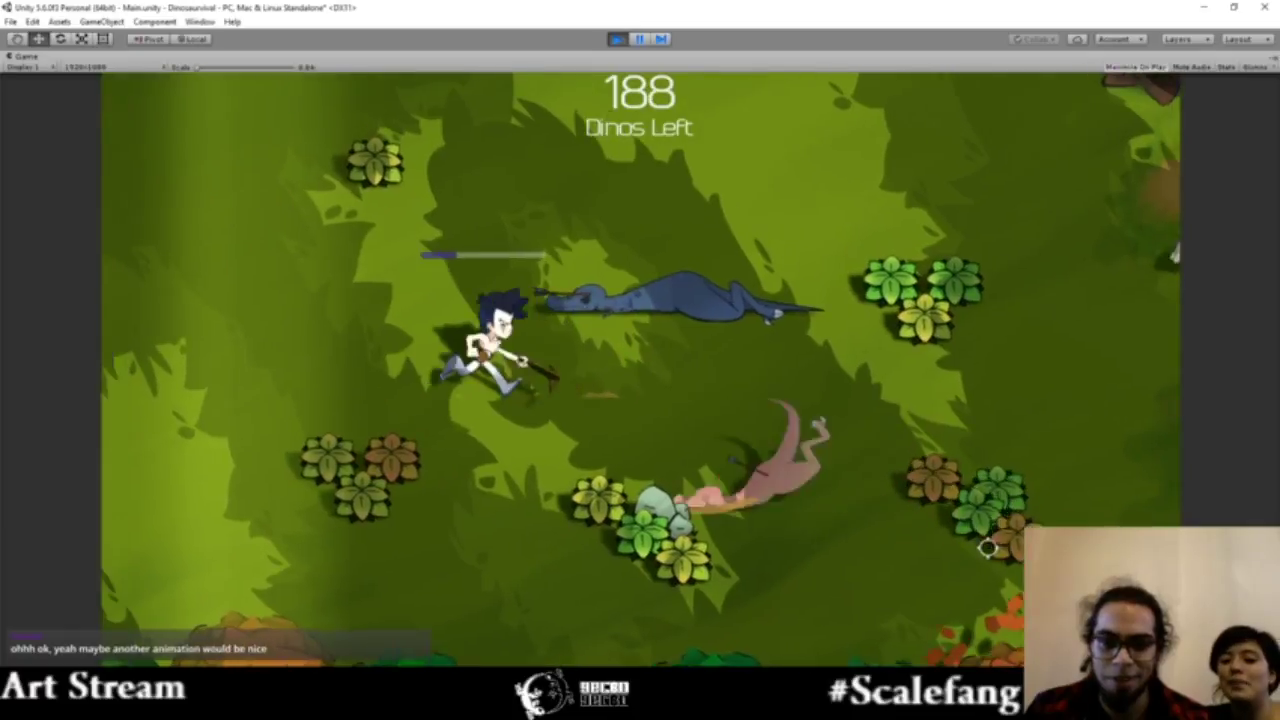
key("w")
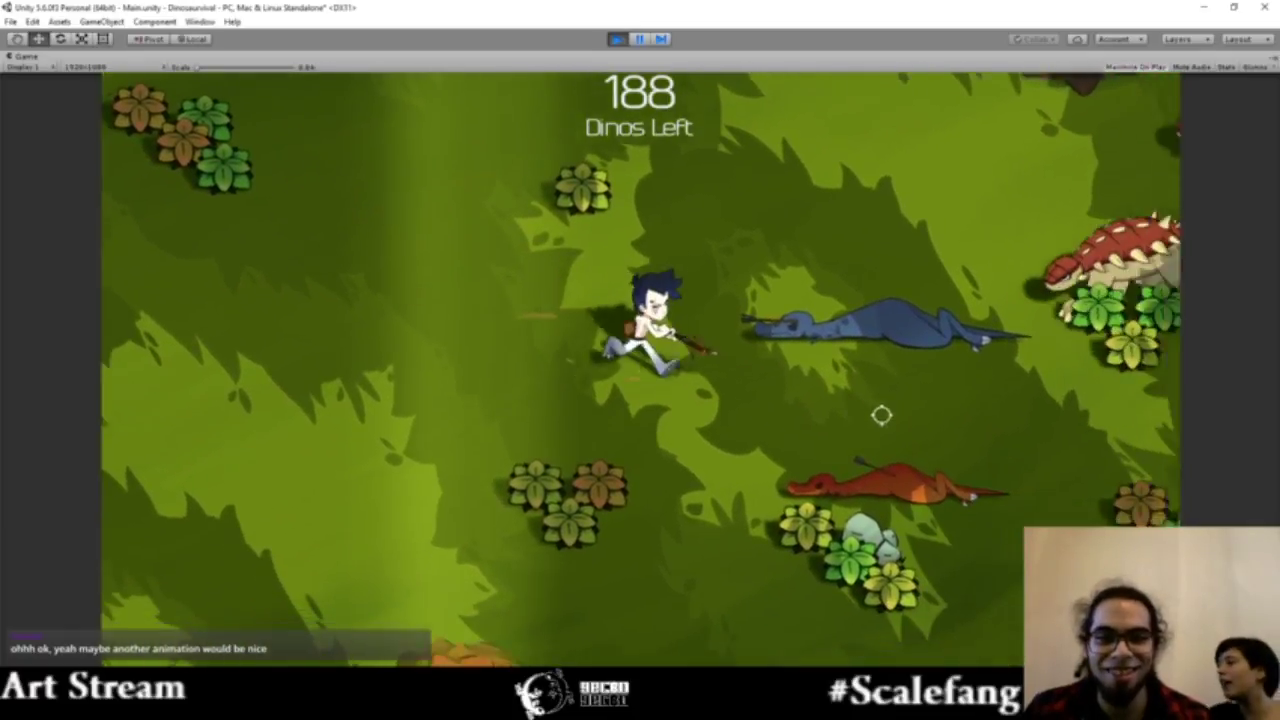
key("s")
left_click(800, 466)
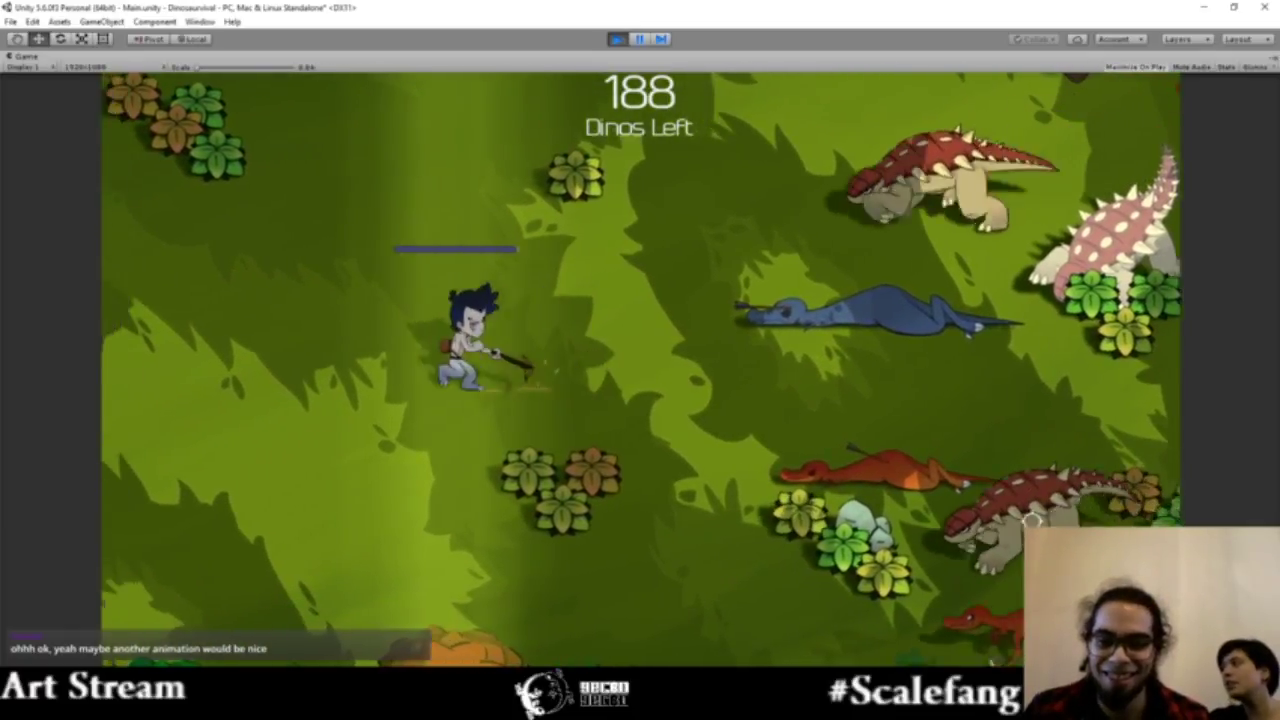
key("a")
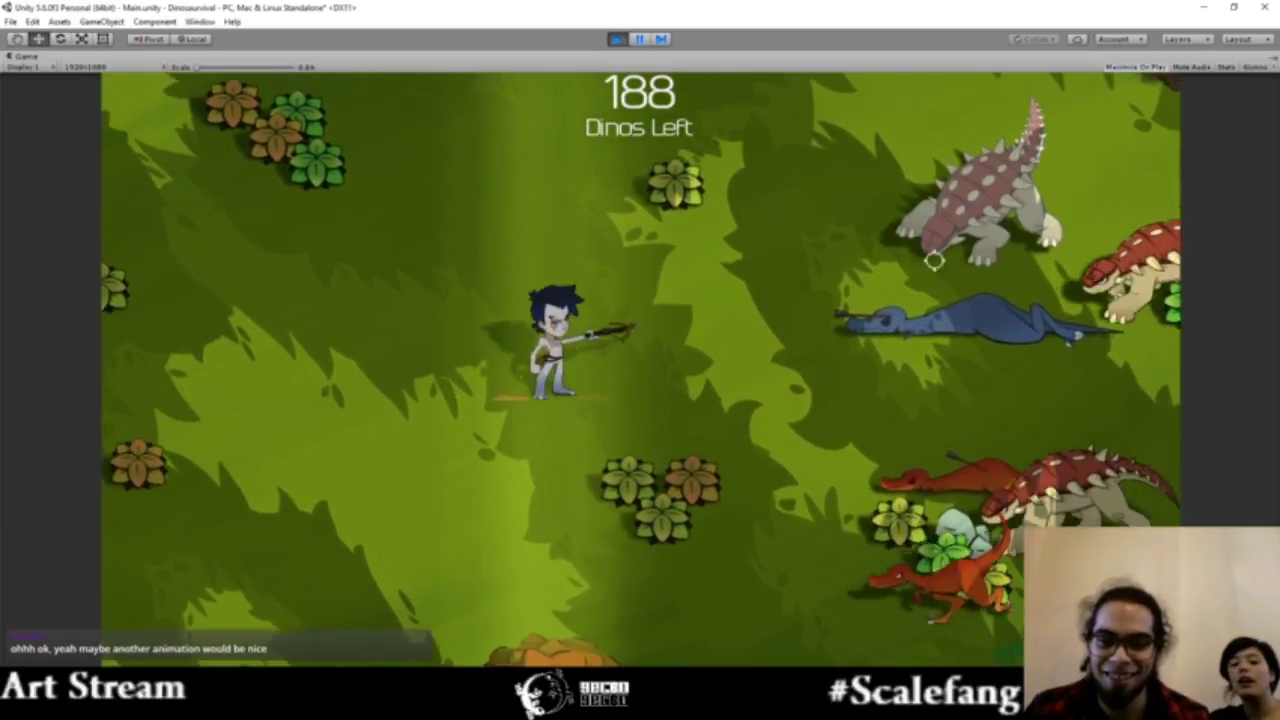
left_click(903, 535)
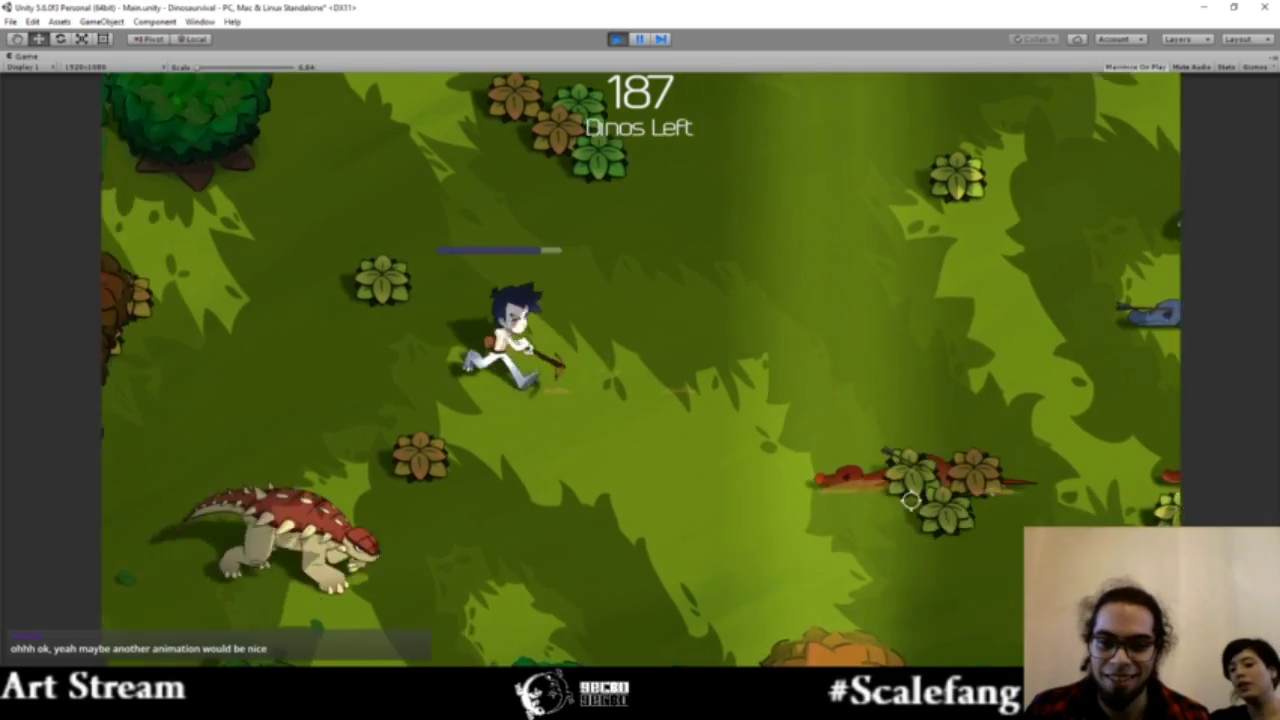
Step: Keep shooting, including the blue raptor, until the Start again? screen appears at 185 Dinos Left
key("d")
left_click(440, 472)
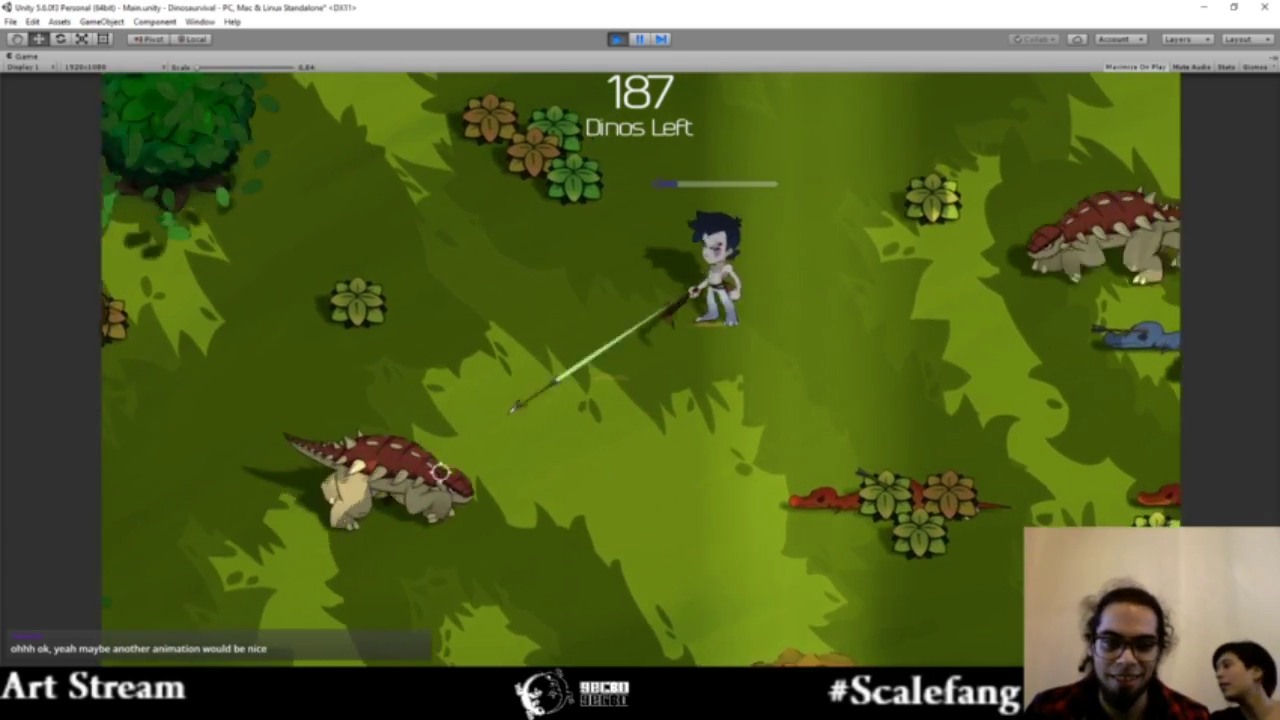
key("a")
left_click(830, 330)
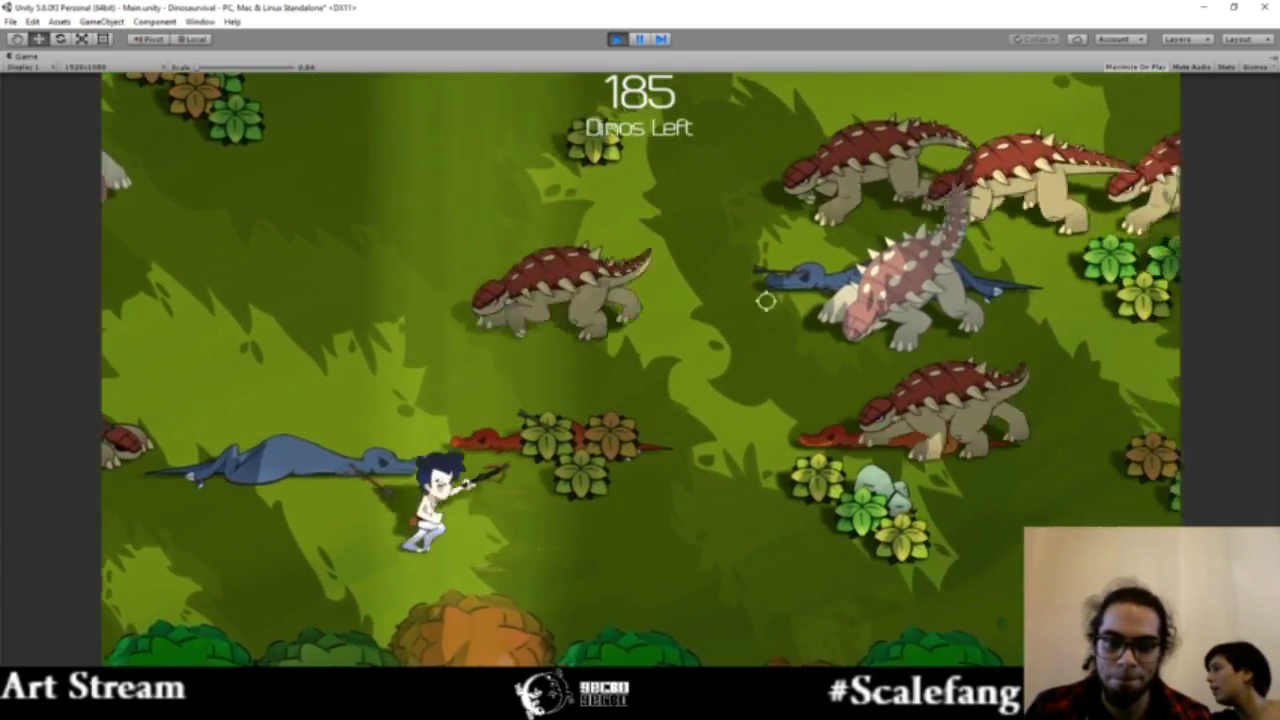
key("w")
left_click(570, 453)
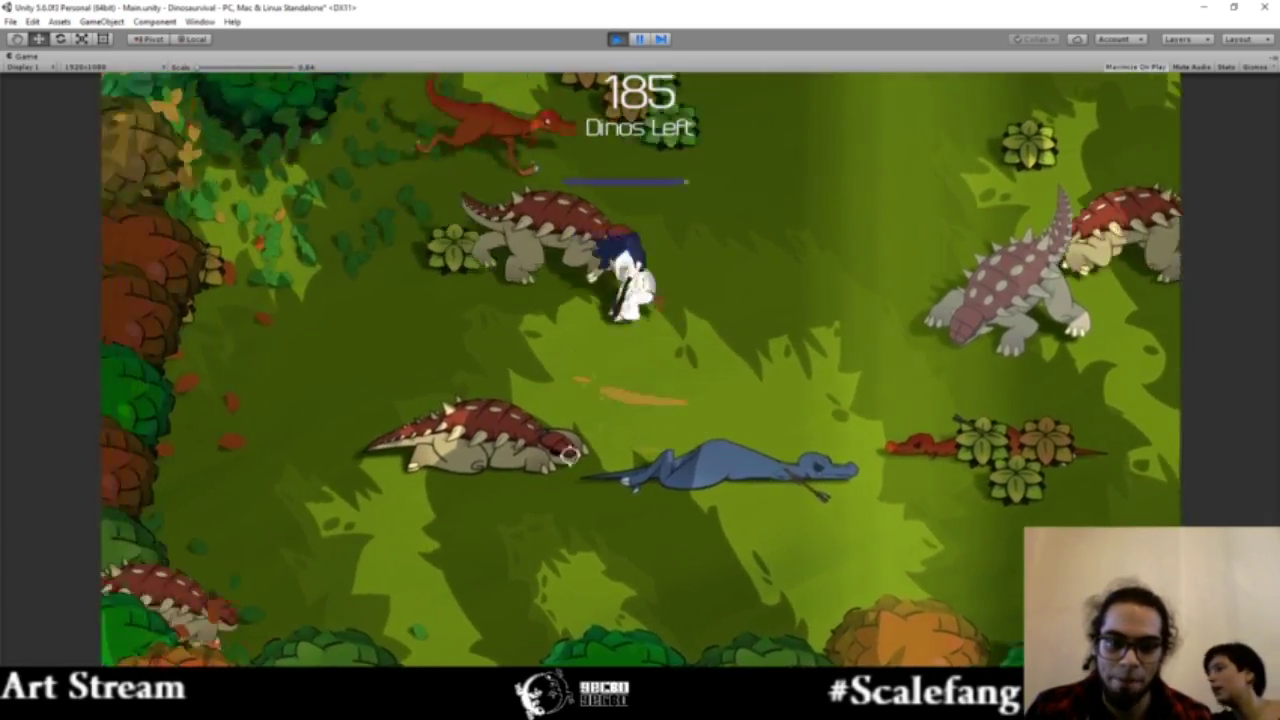
key("w")
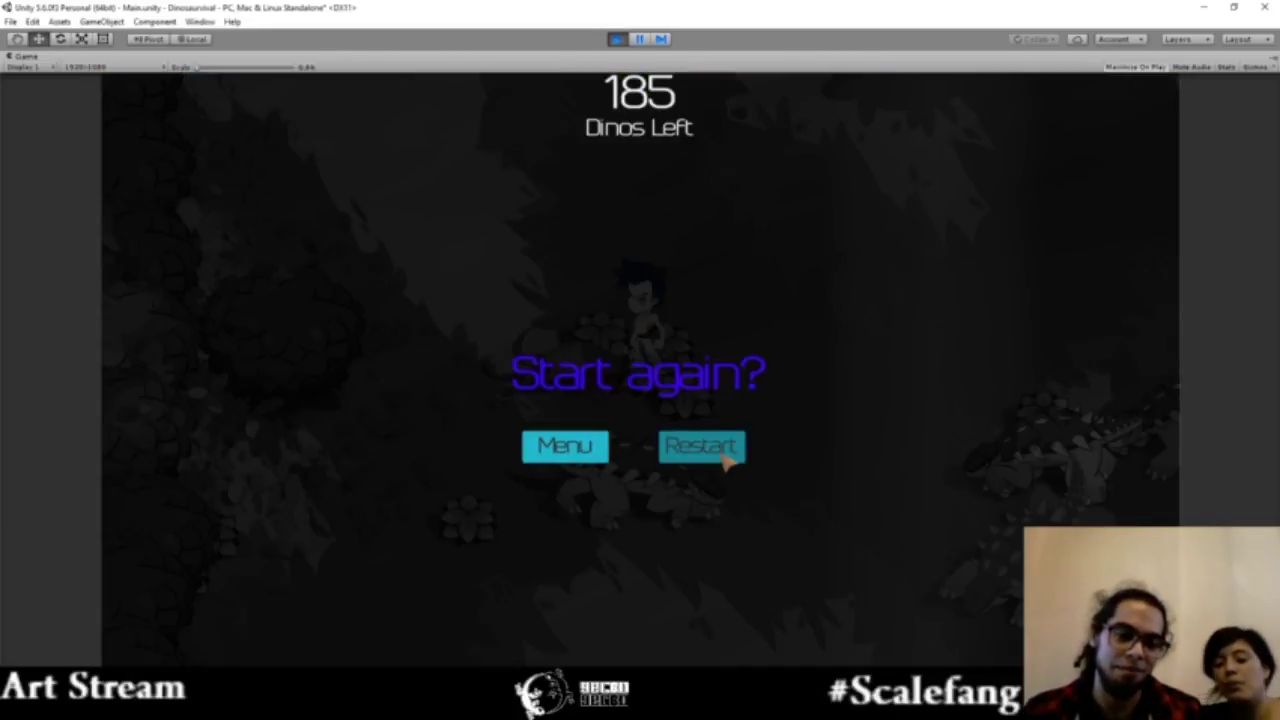
Step: Restart the 200-dino round and fire at dinosaurs to the left and upper right
left_click(725, 451)
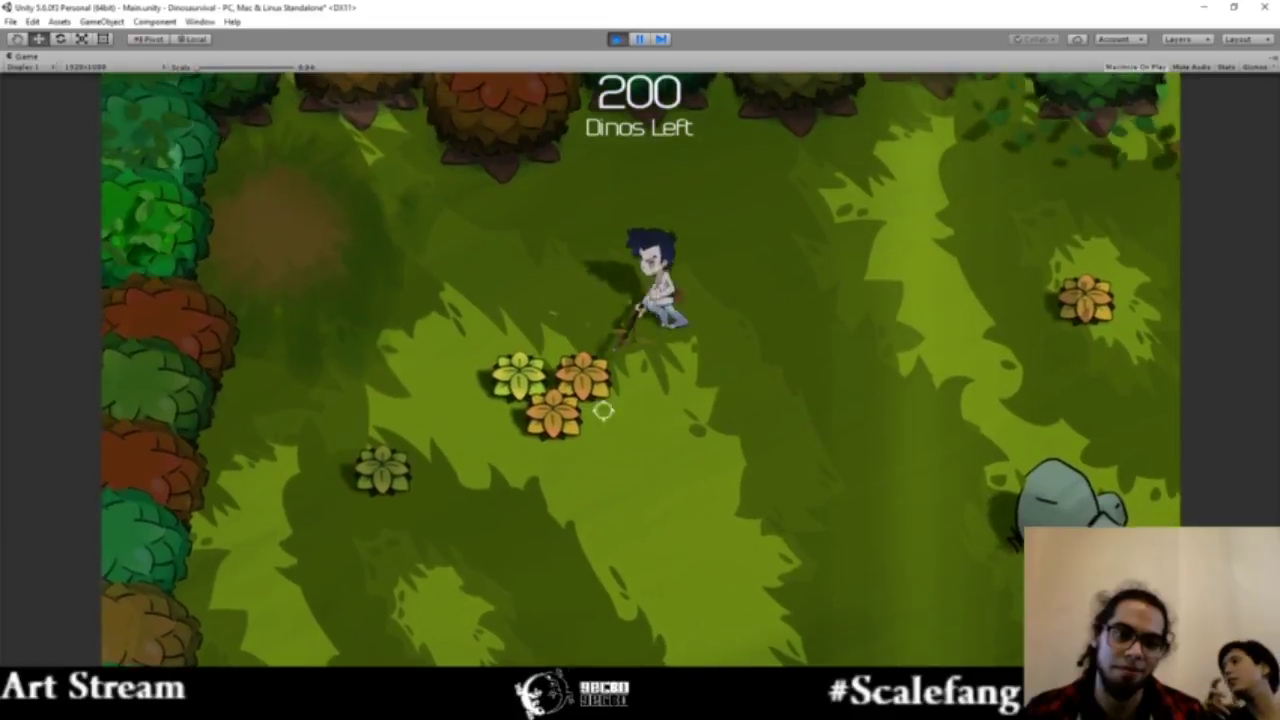
key("d")
key("a")
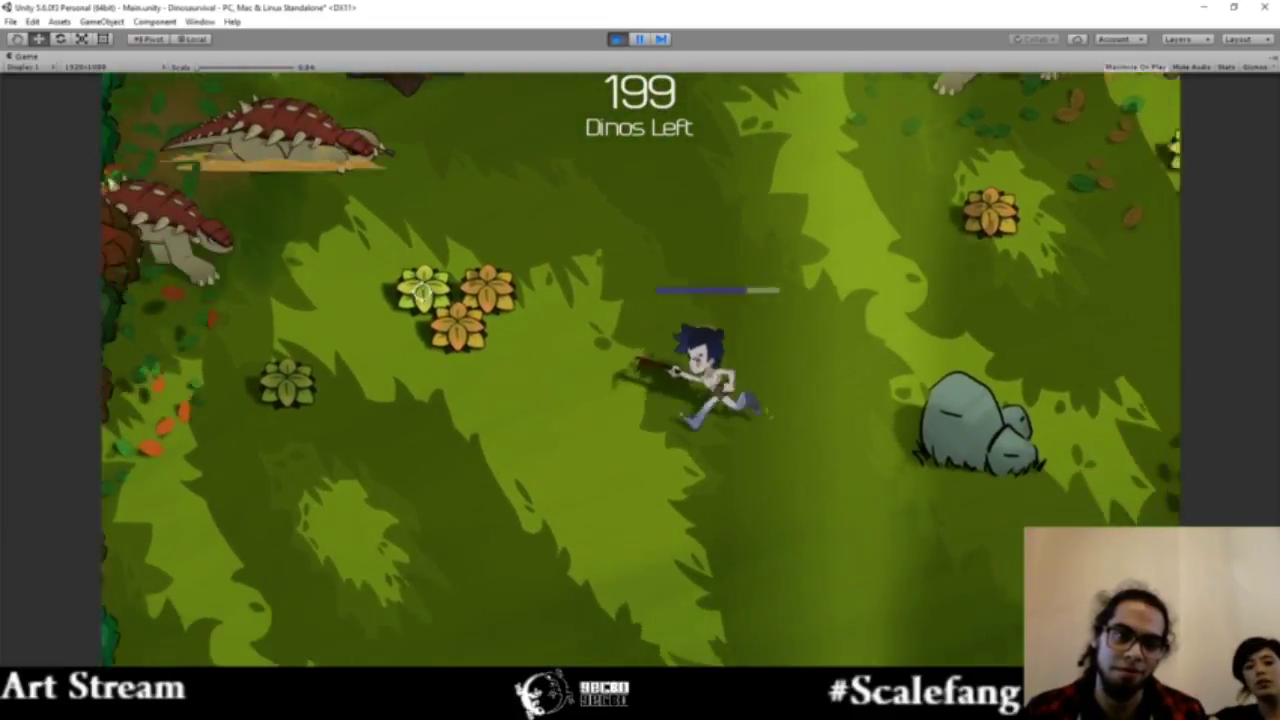
left_click(314, 276)
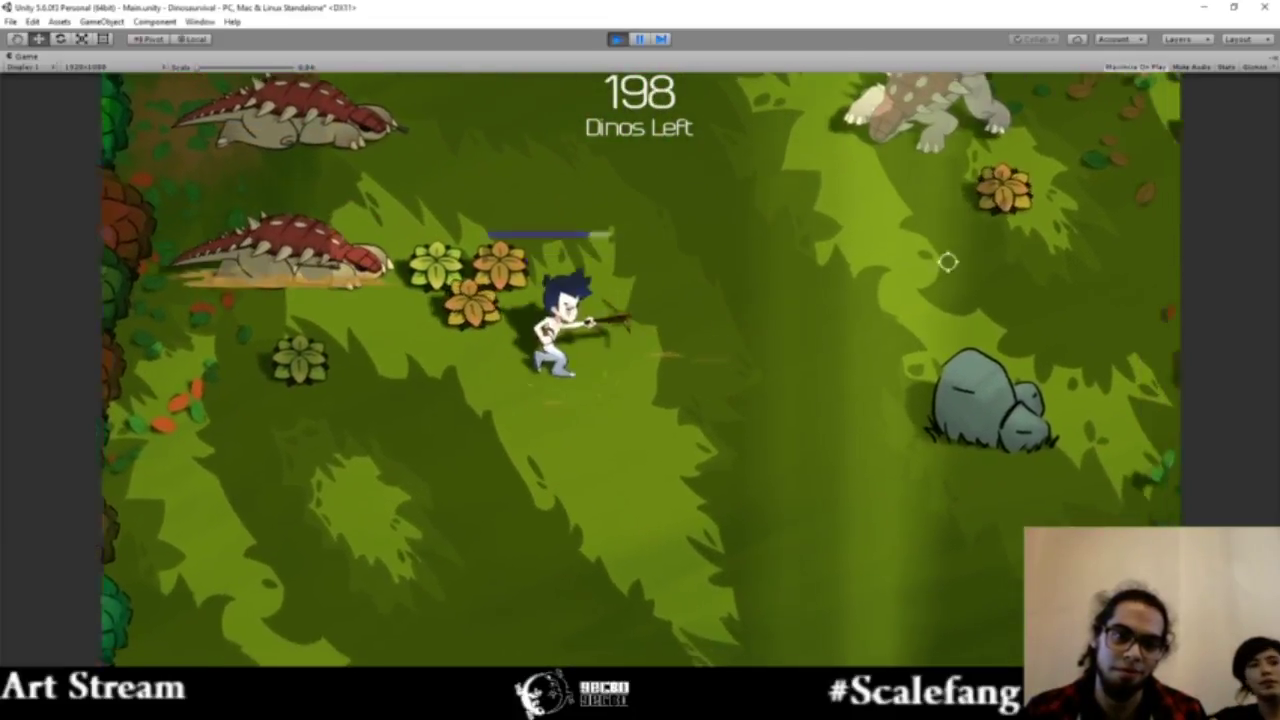
key("d")
key("w")
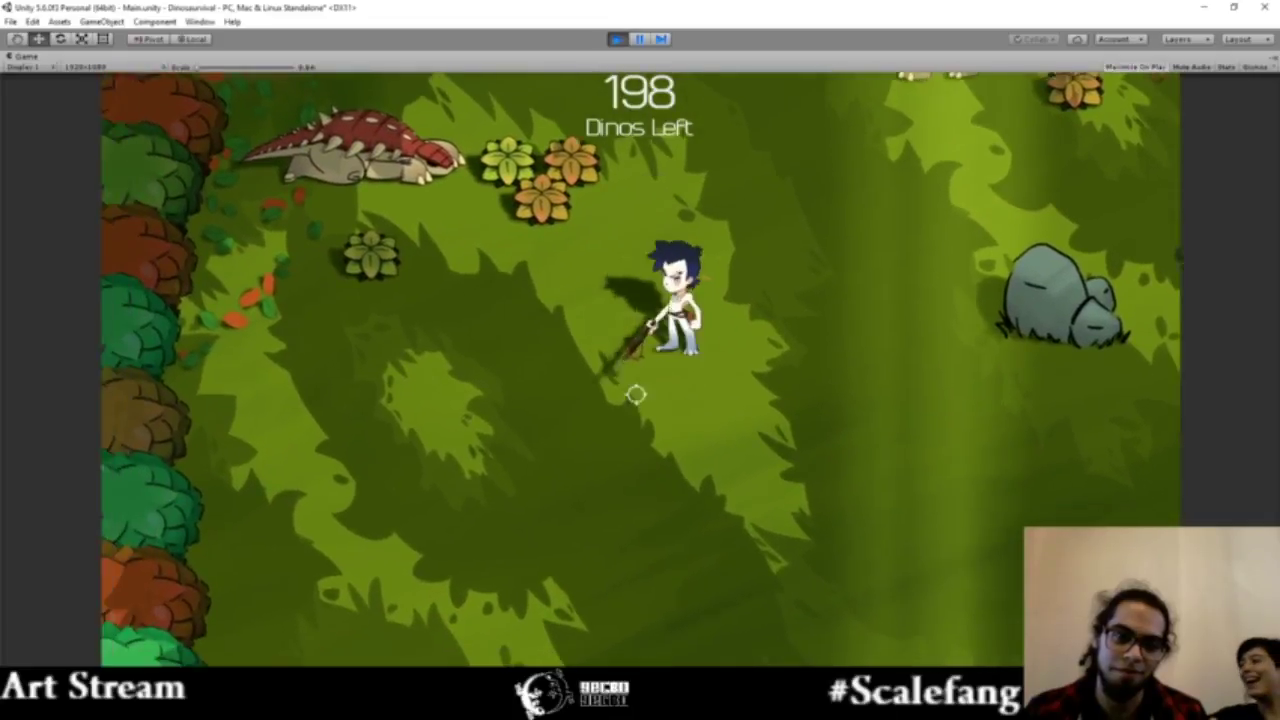
left_click(887, 122)
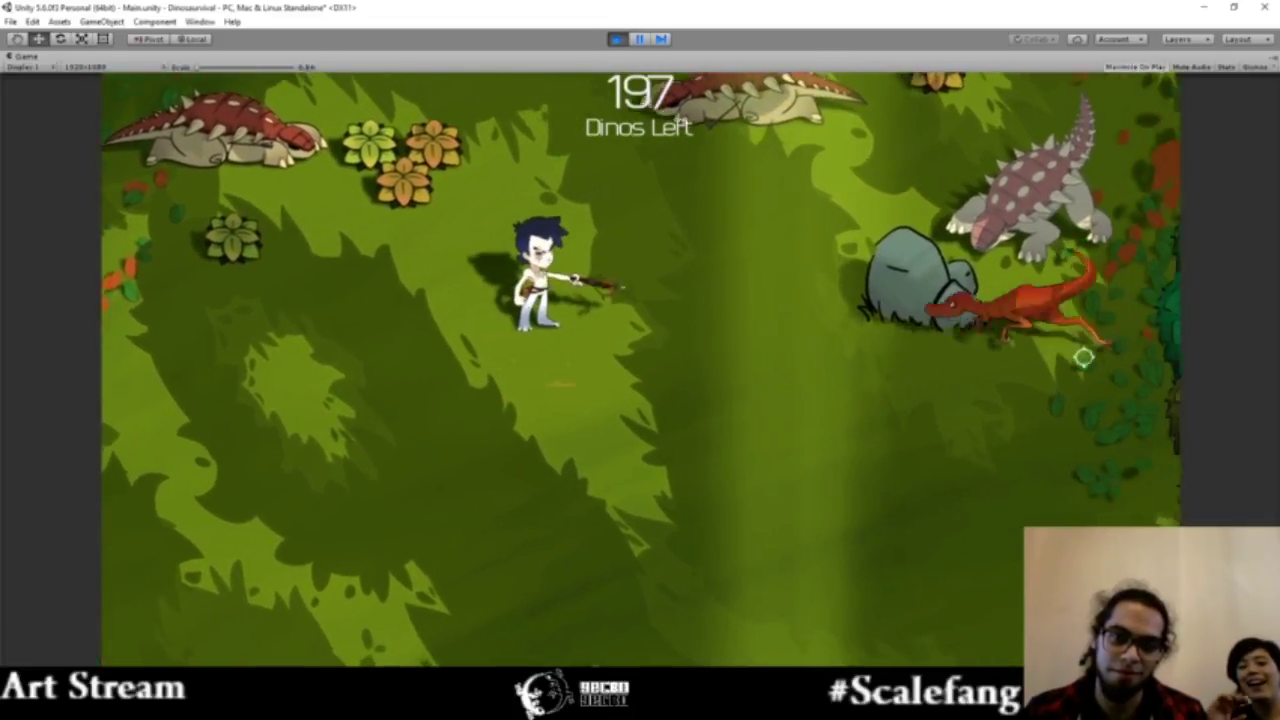
left_click(1083, 358)
Step: Shoot more dinosaurs, including the ankylosaur at lower left and the raptors ahead
key("a")
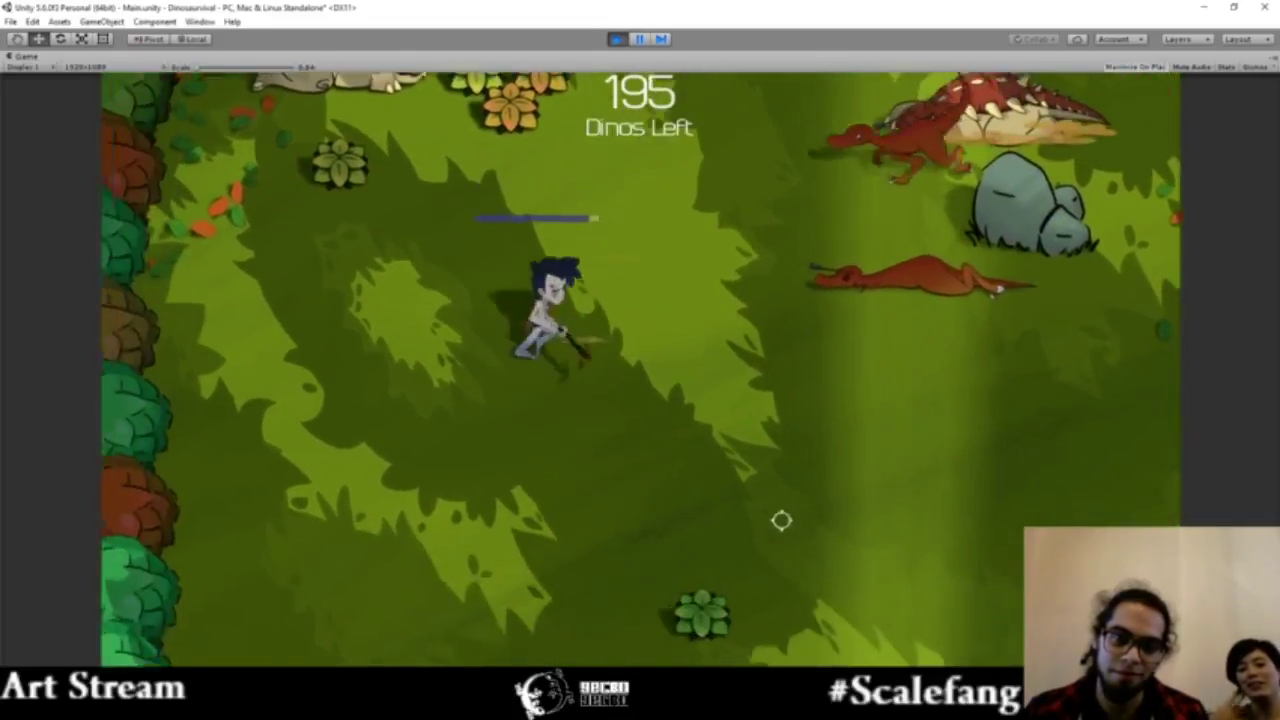
key("w")
left_click(900, 214)
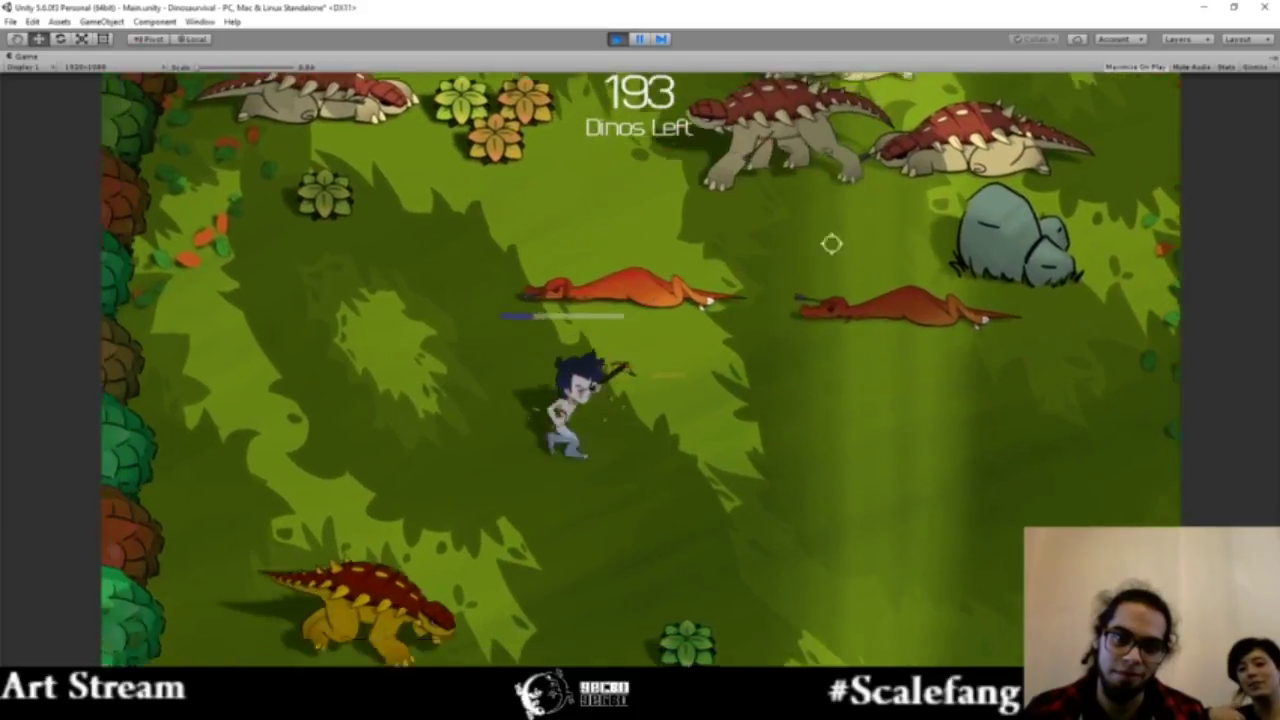
key("s")
left_click(380, 478)
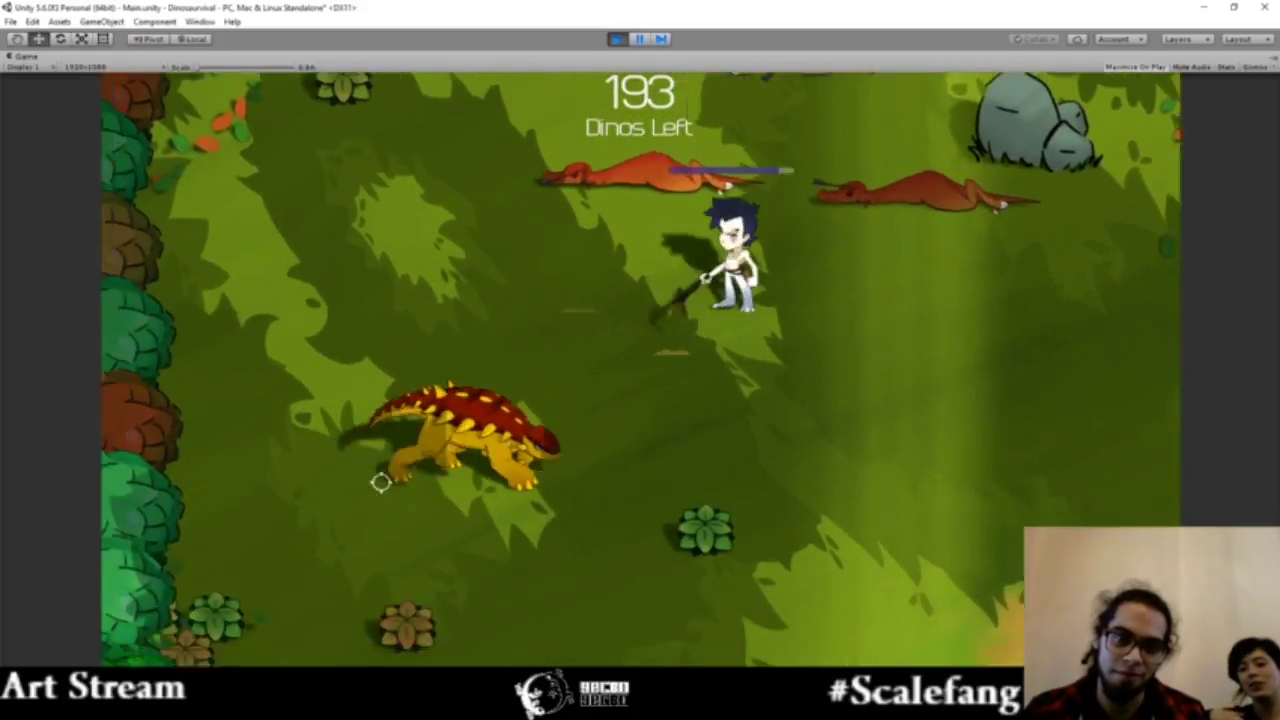
key("s")
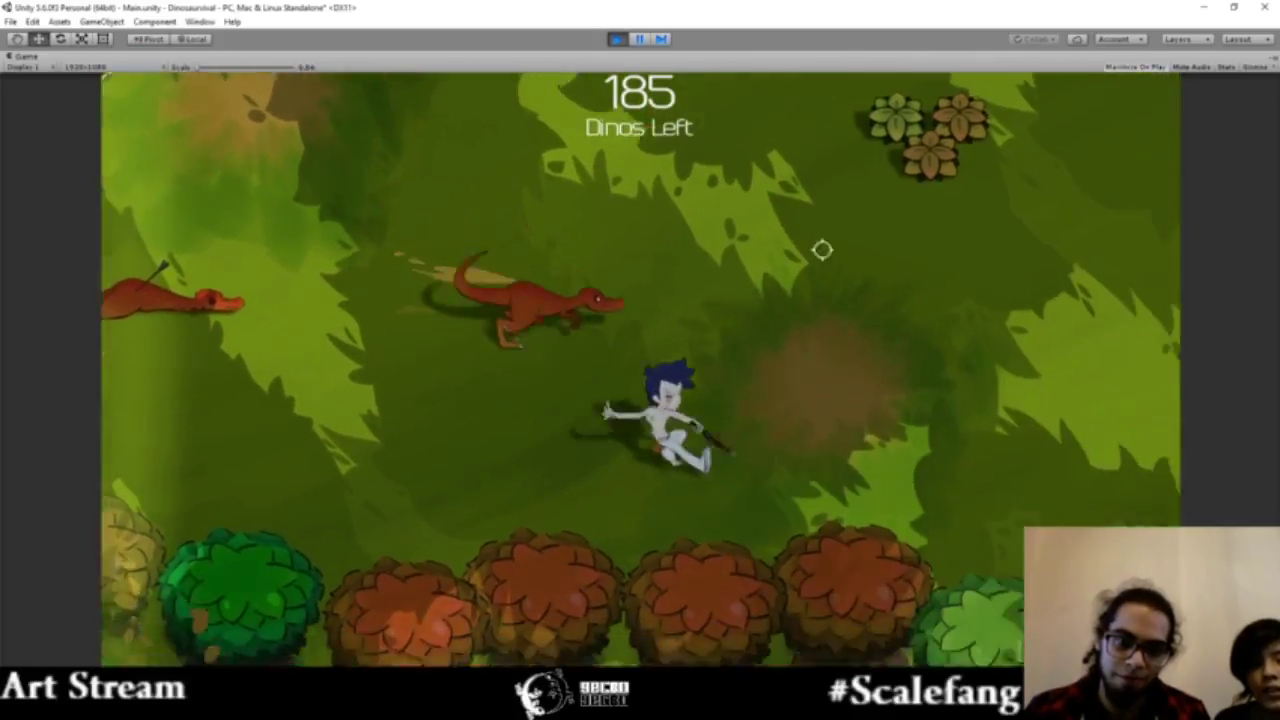
left_click(559, 291)
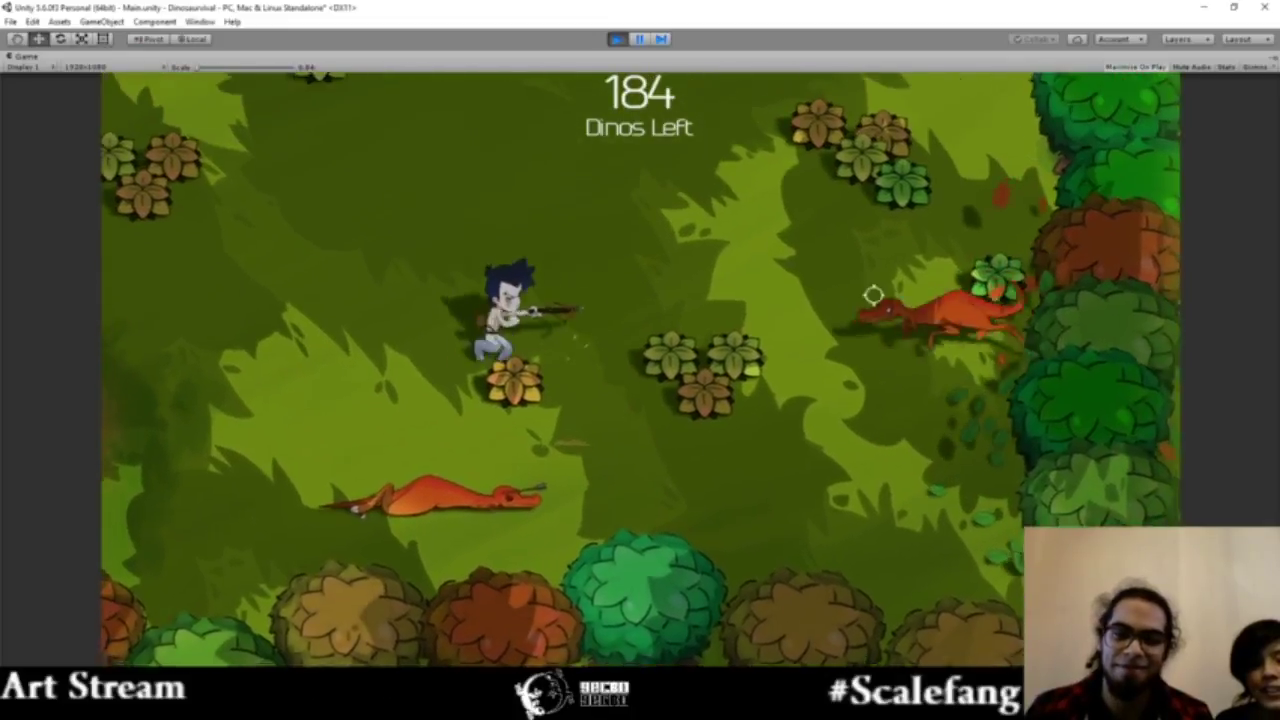
left_click(937, 357)
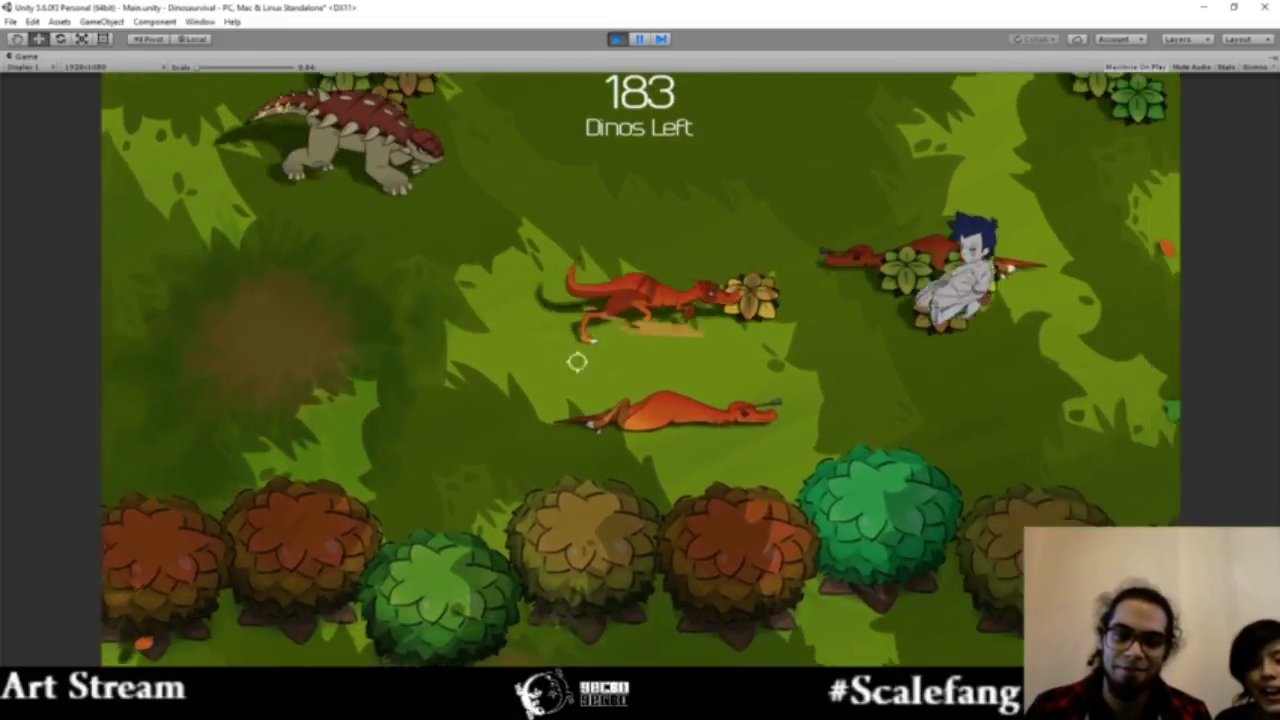
left_click(577, 360)
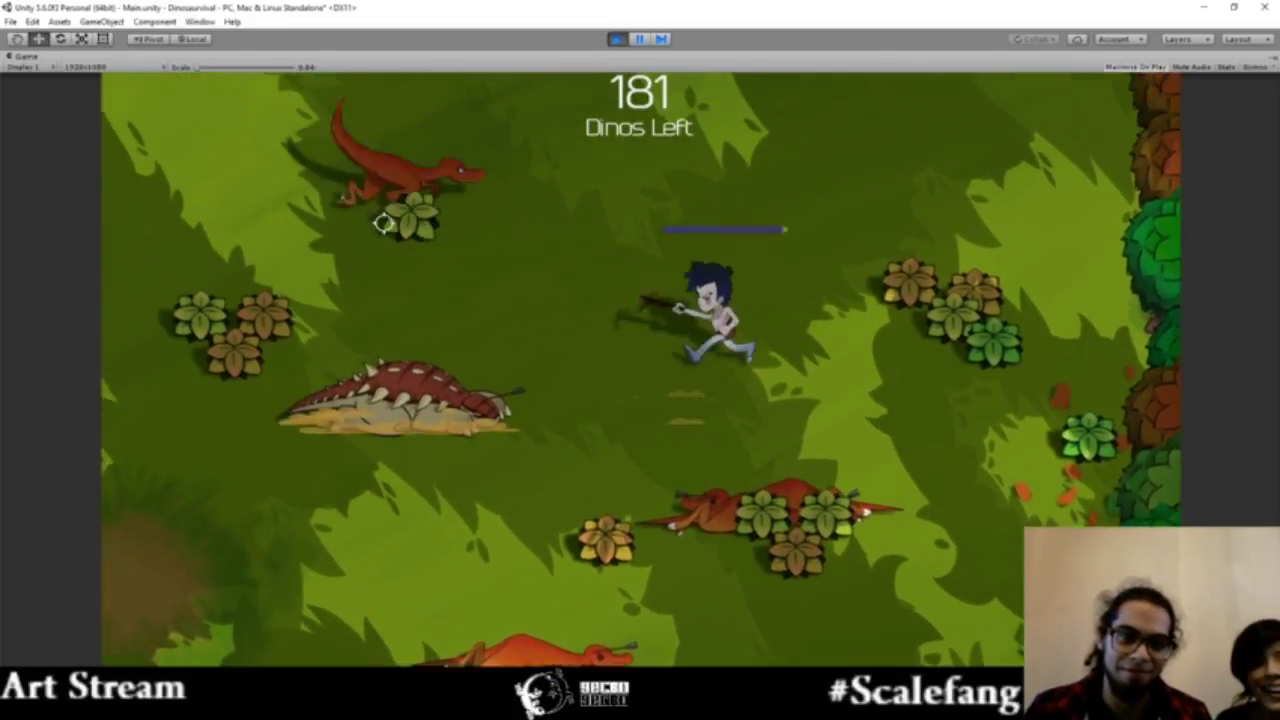
Step: Spear the raptors and nearby dinosaurs until the round ends at 174 Dinos Left
left_click(450, 248)
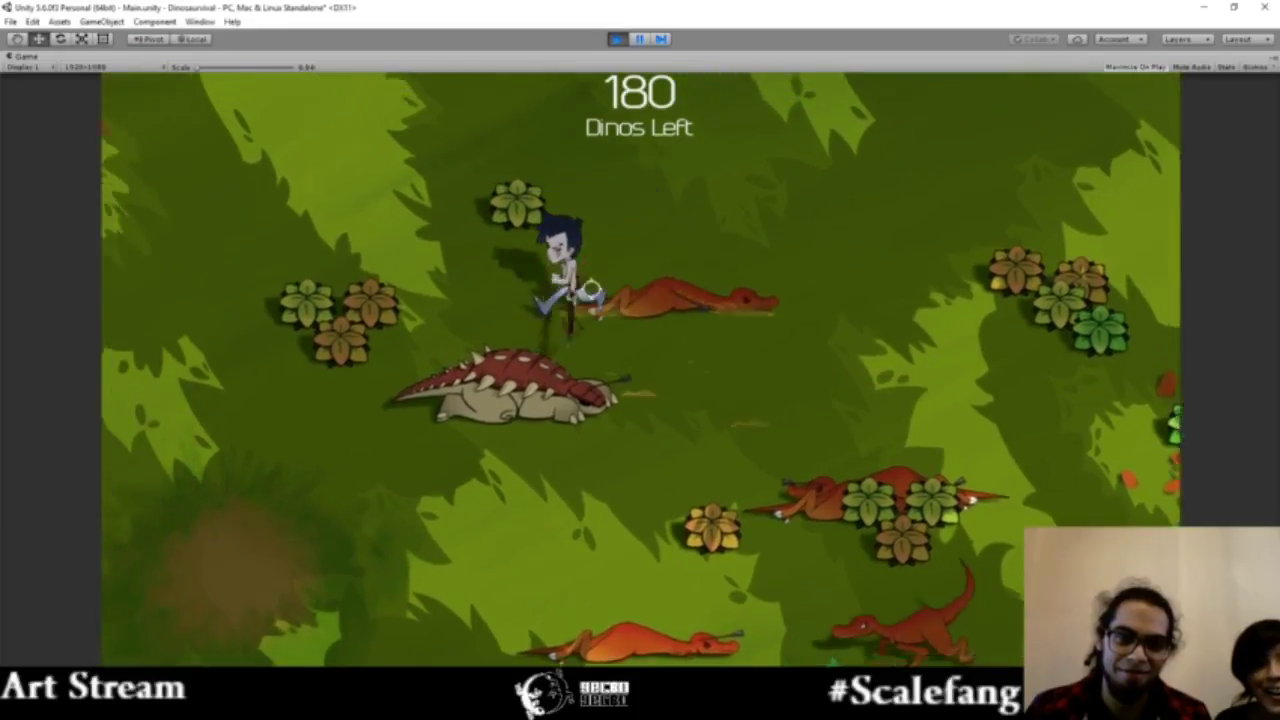
key("a")
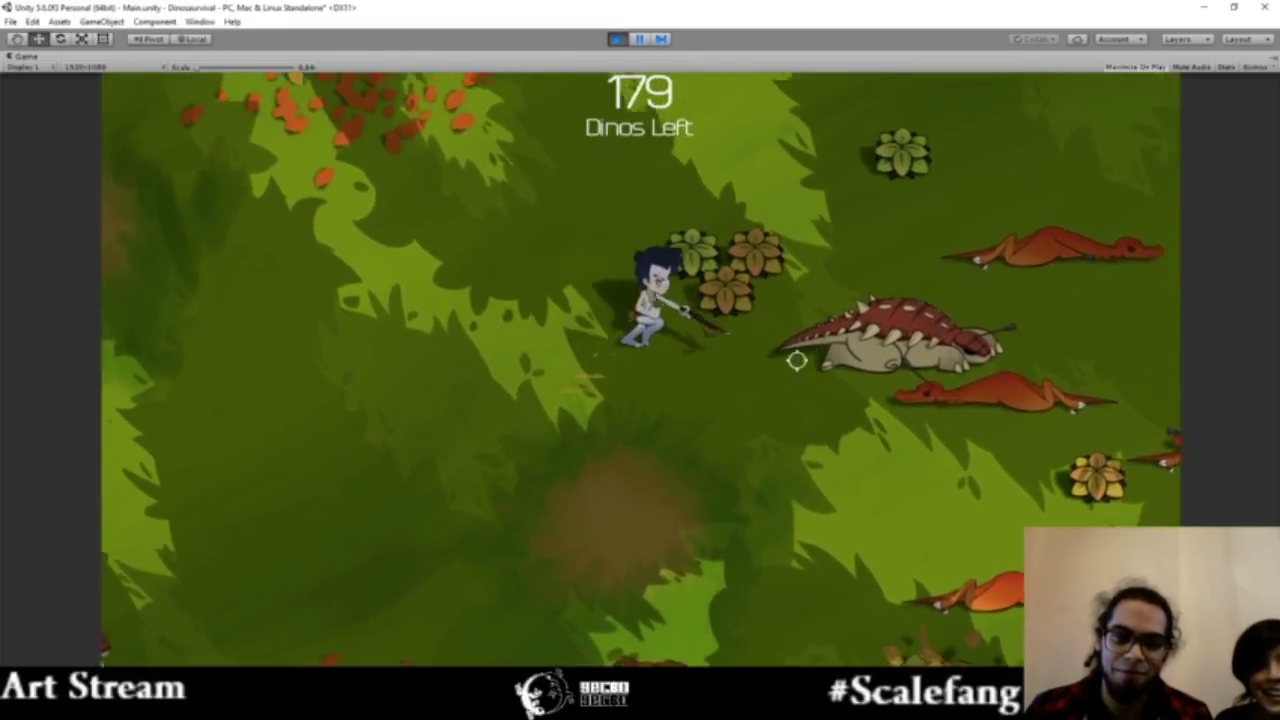
left_click(325, 482)
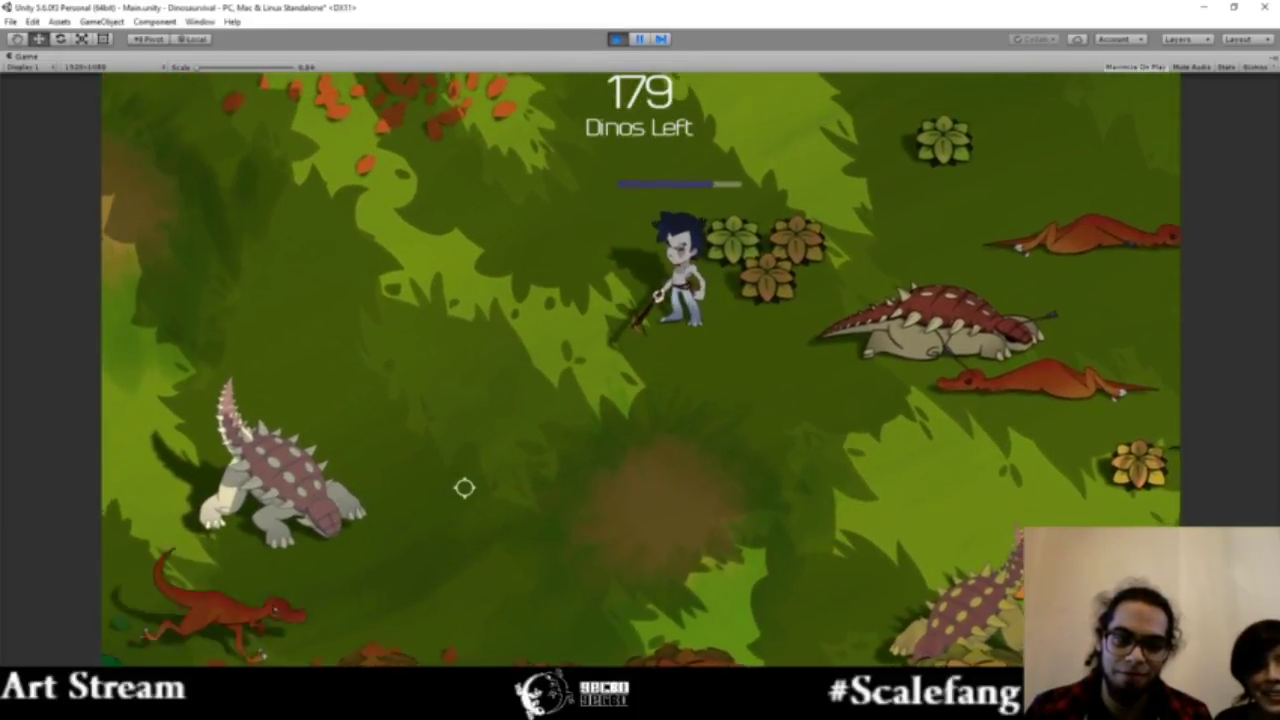
key("d")
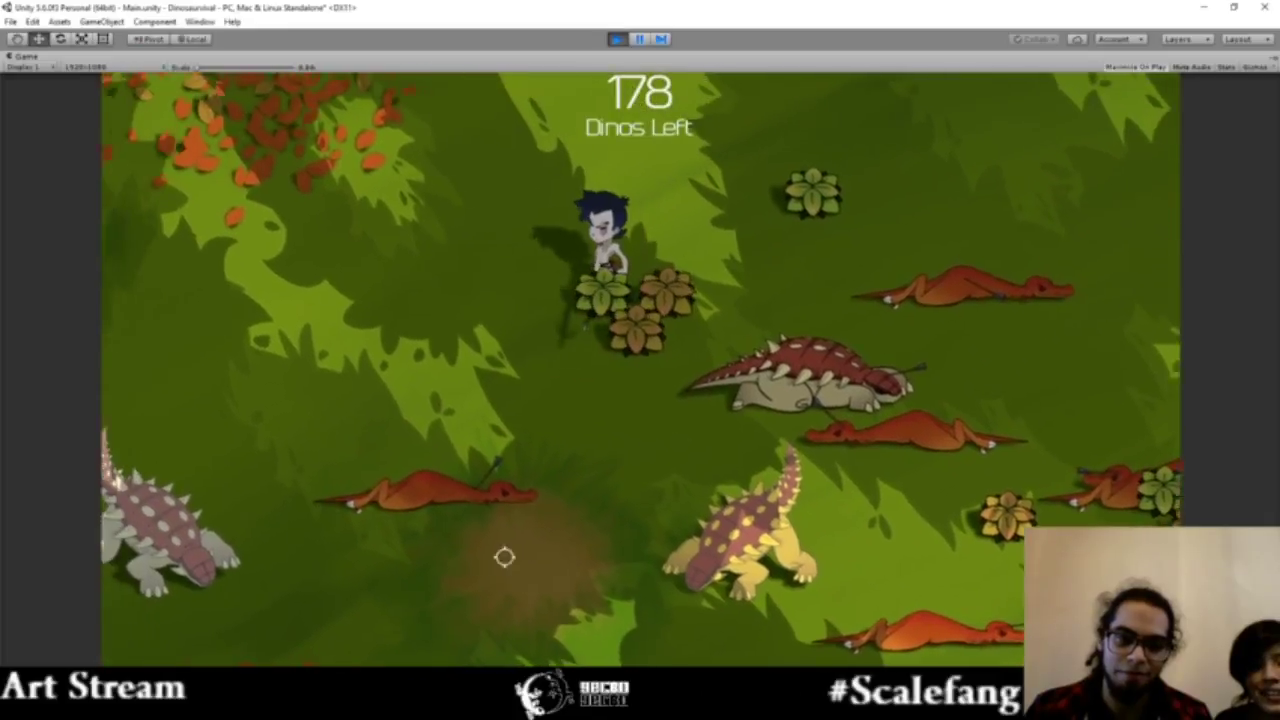
key("d")
left_click(620, 430)
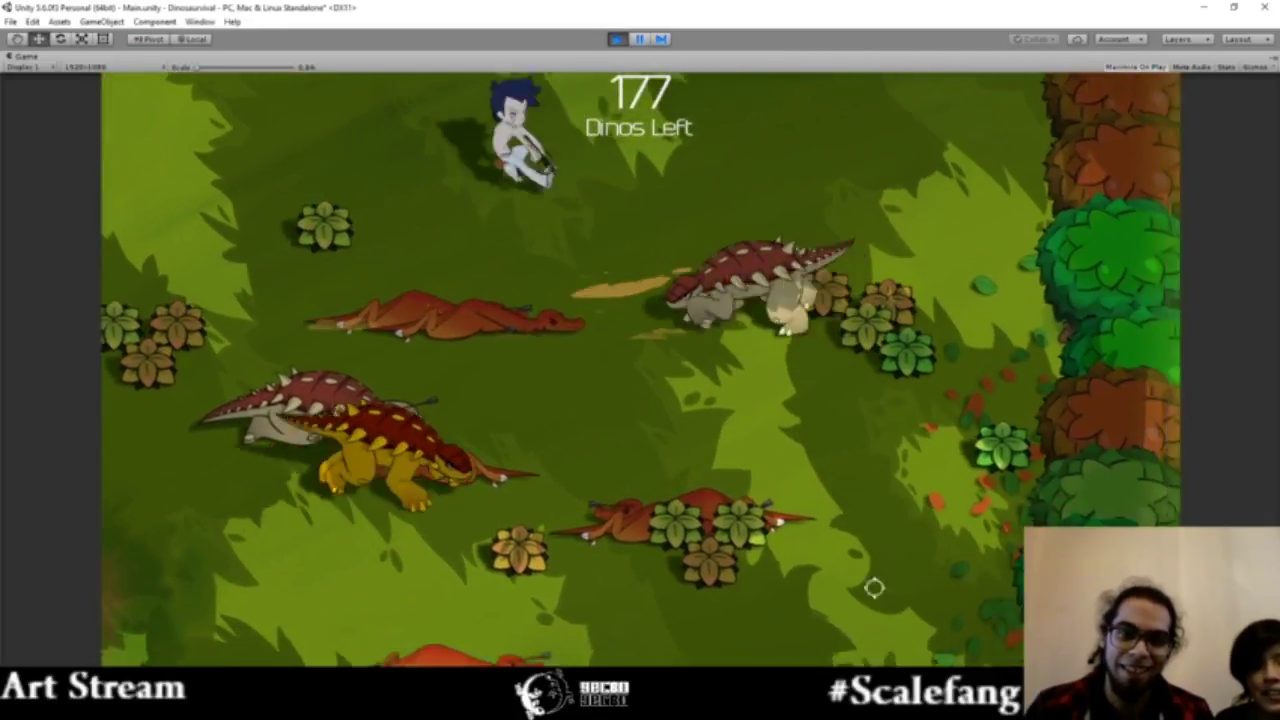
left_click(803, 406)
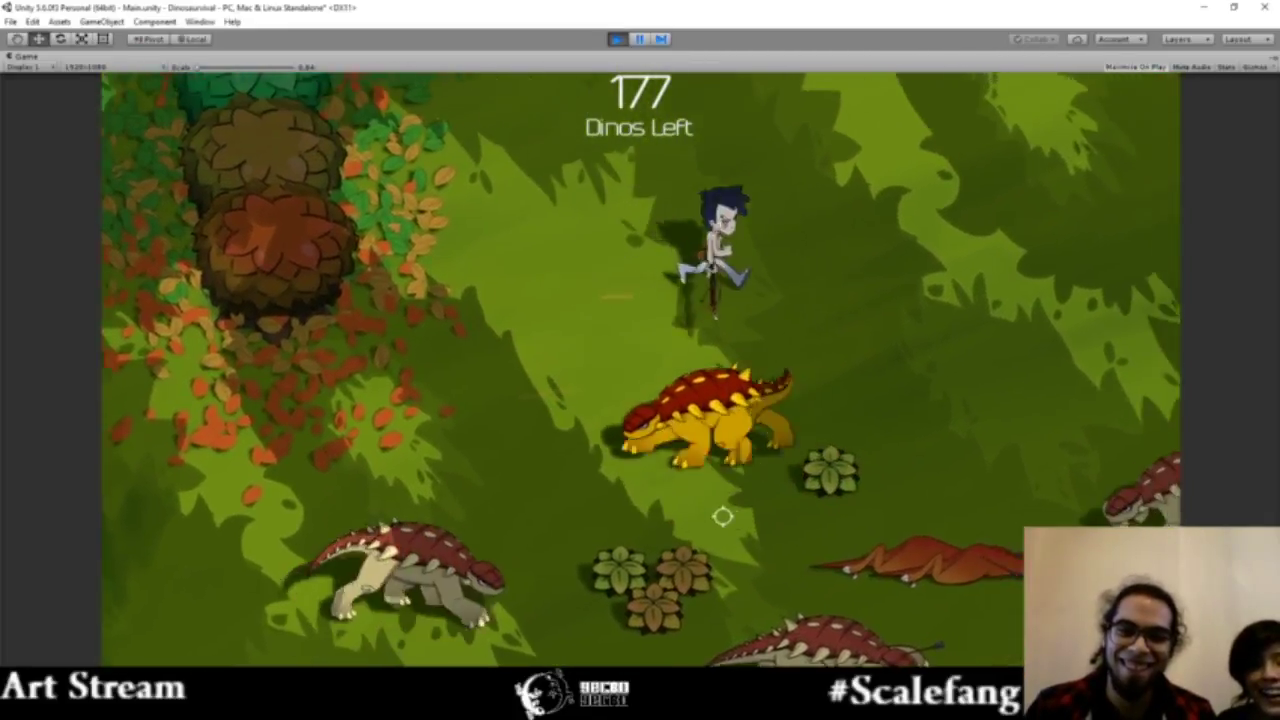
left_click(340, 520)
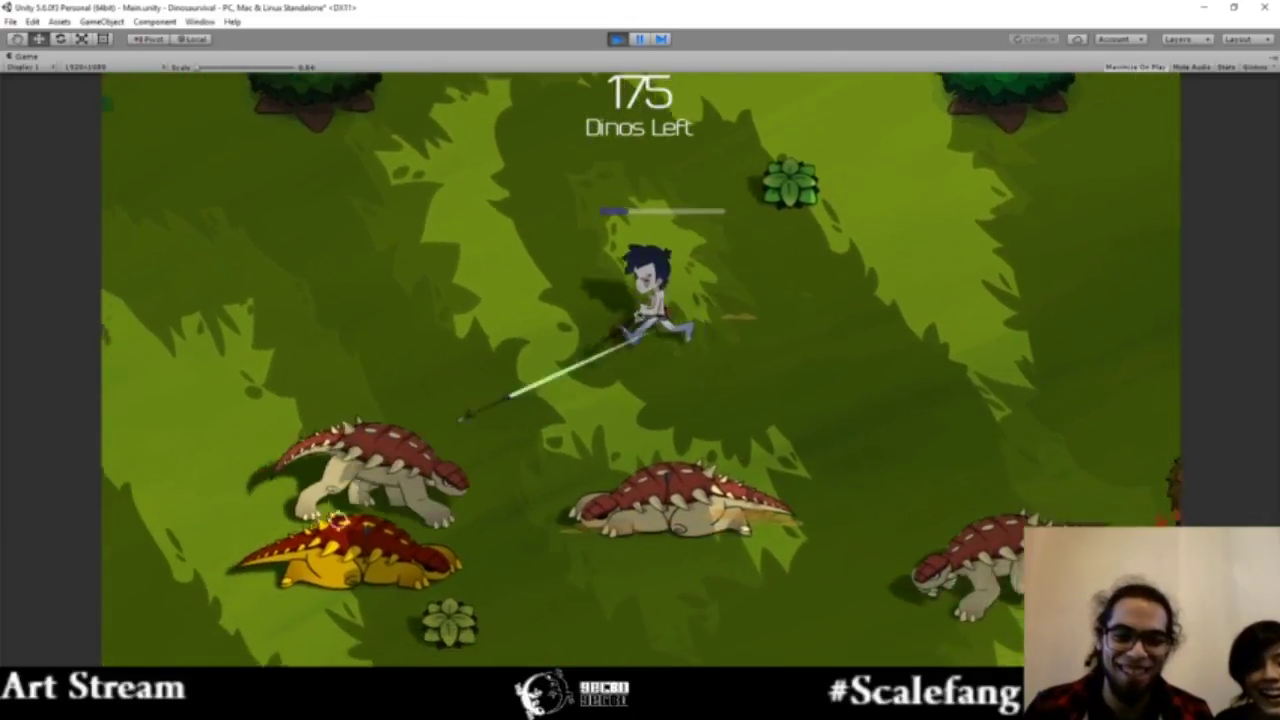
key("a")
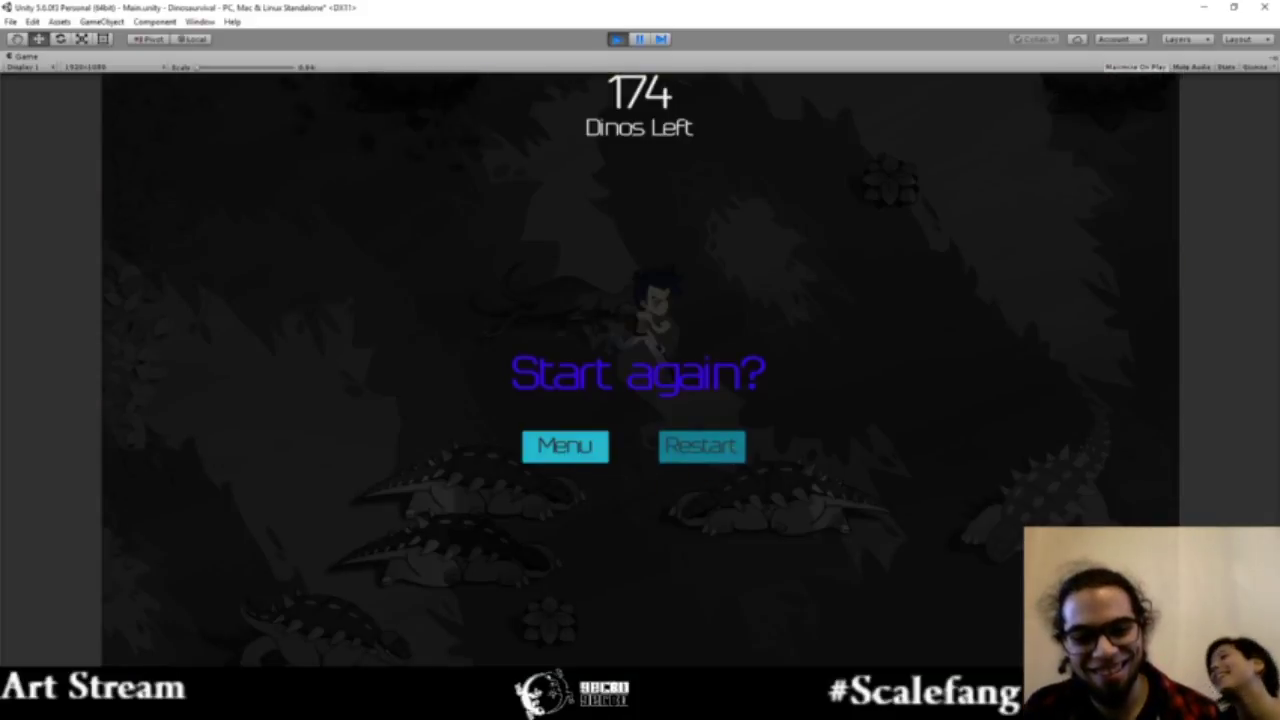
Step: Restart at 200 dinos and shoot the red and armoured dinosaurs down to 196 left
left_click(701, 446)
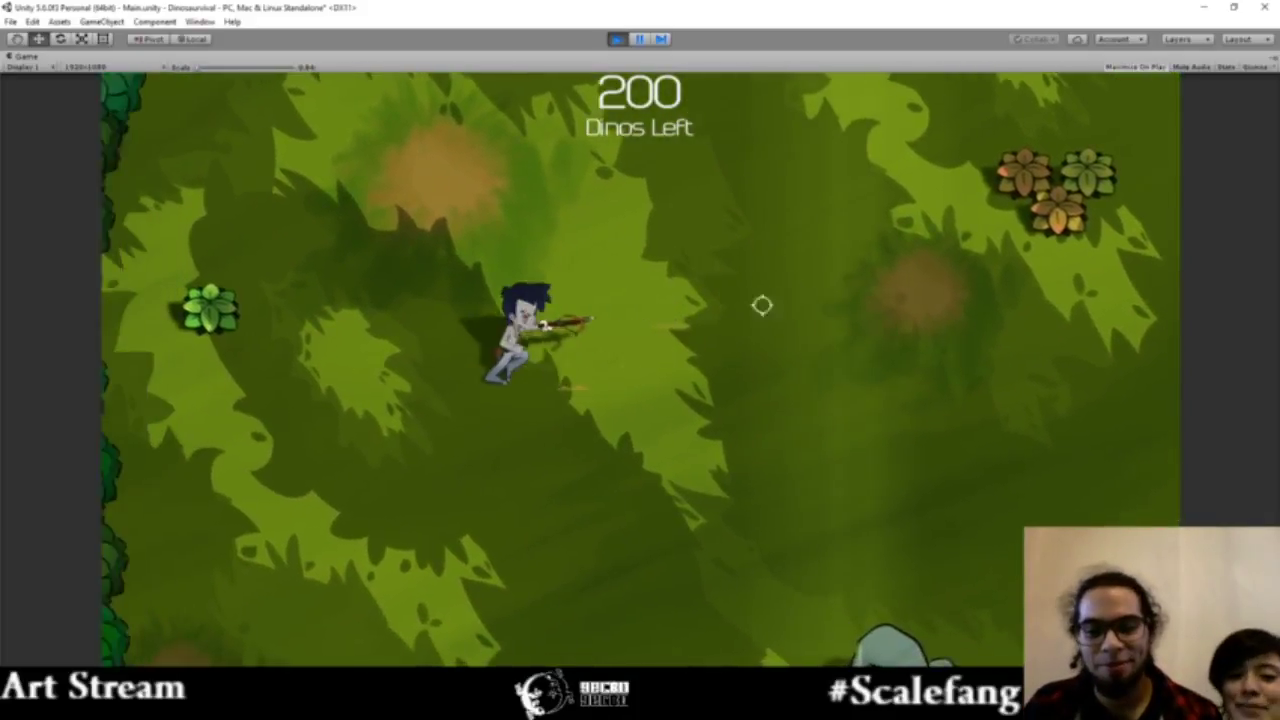
key("w")
key("d")
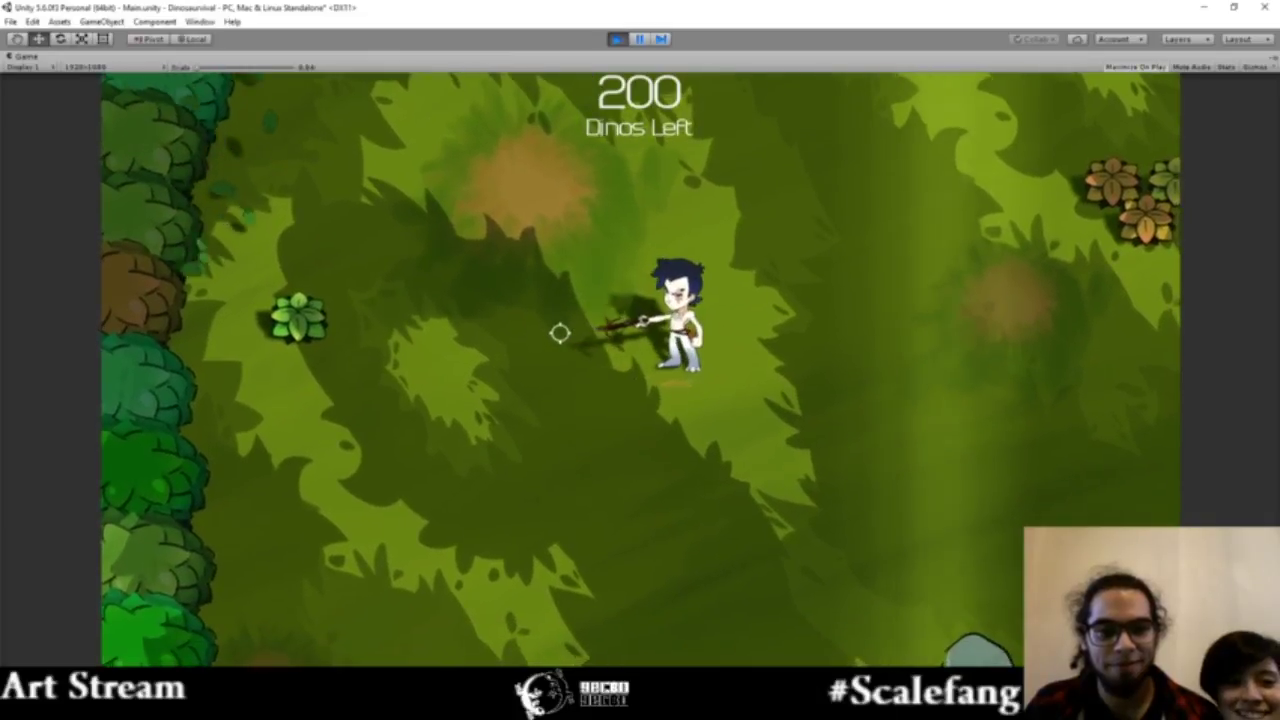
left_click(521, 268)
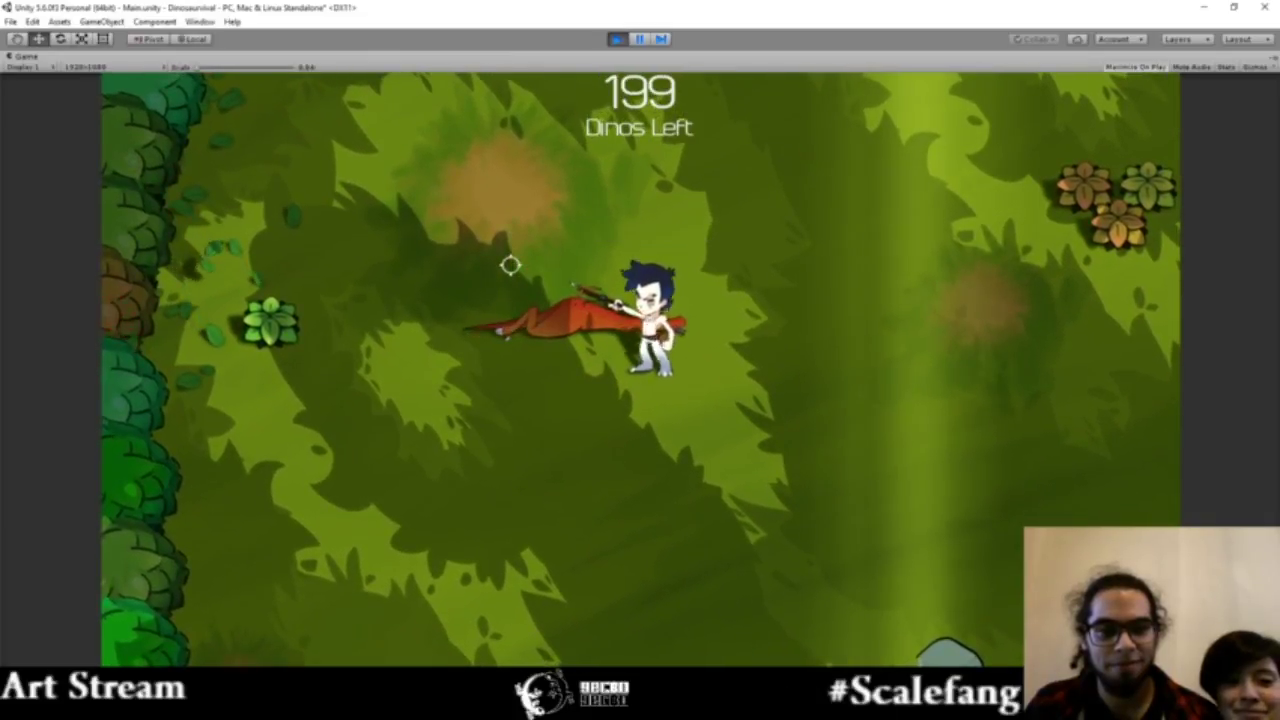
key("w")
key("d")
left_click(959, 263)
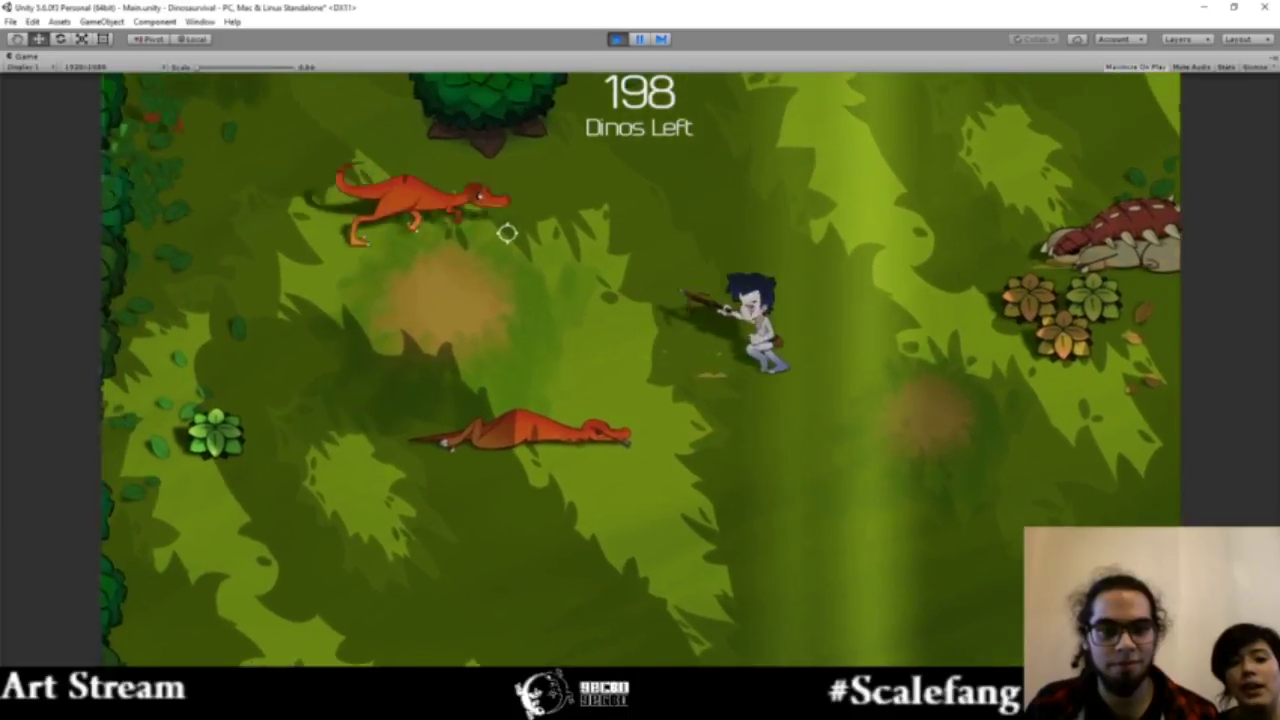
left_click(575, 245)
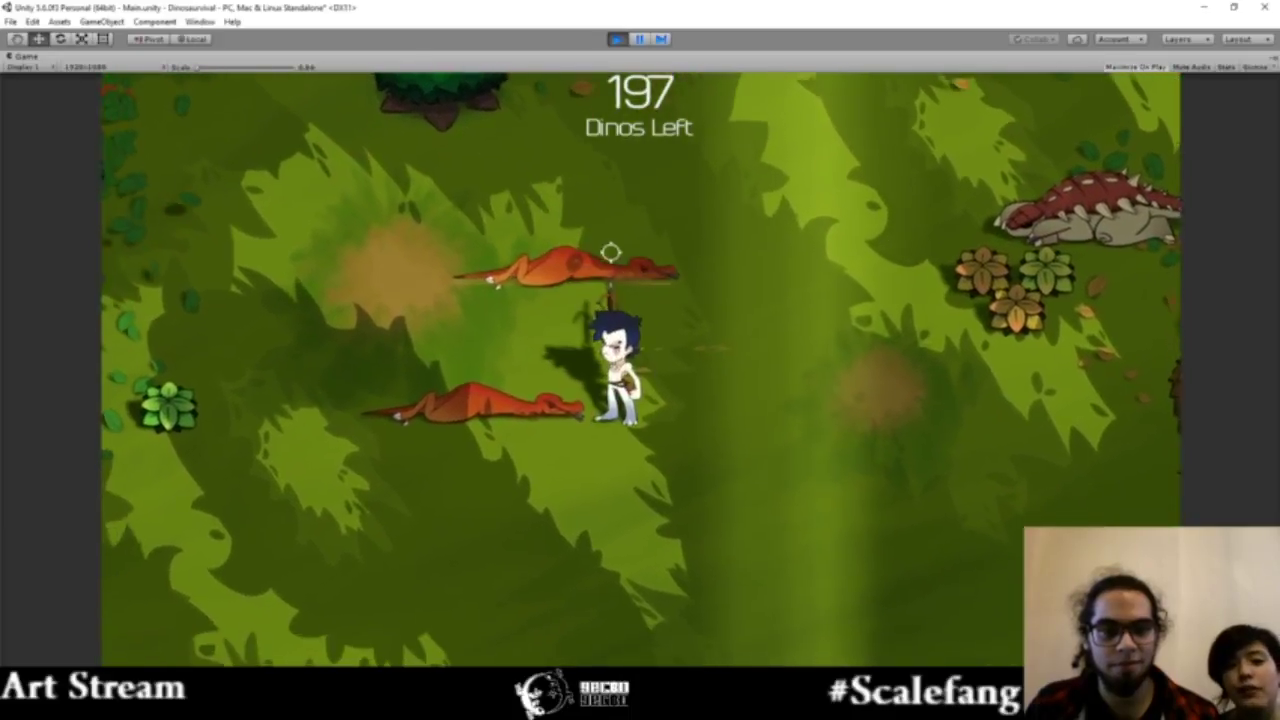
left_click(688, 232)
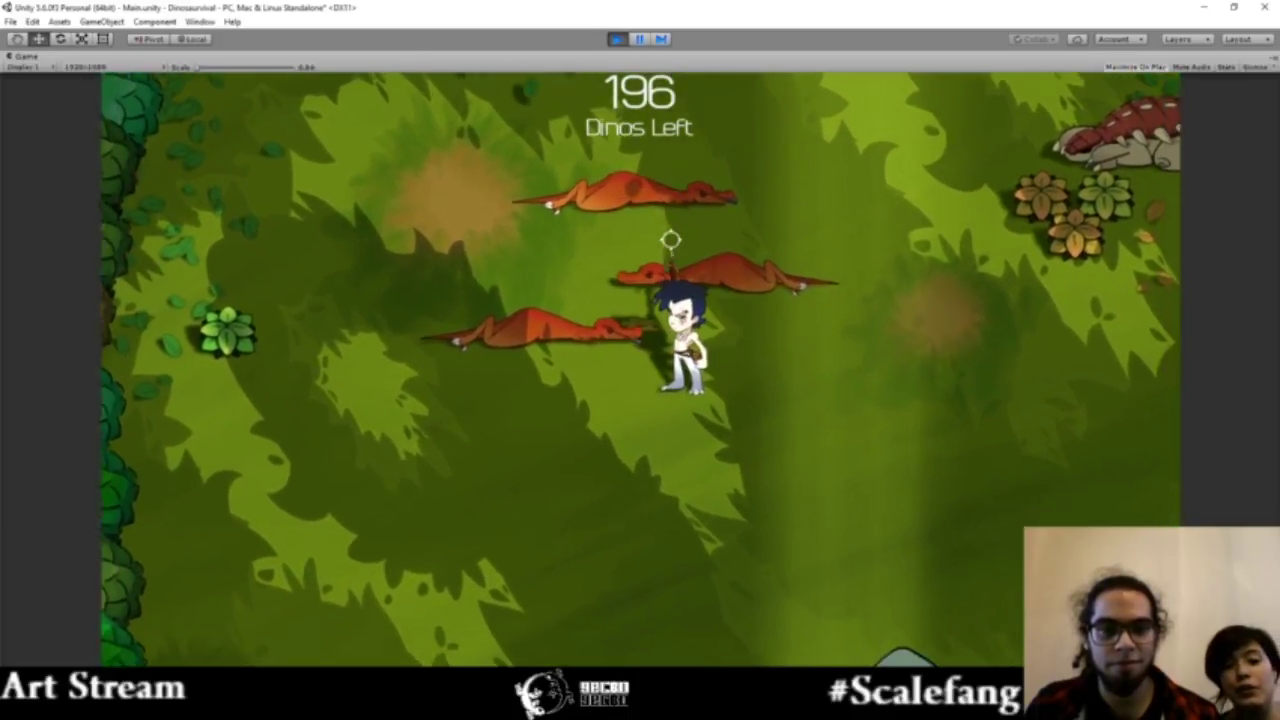